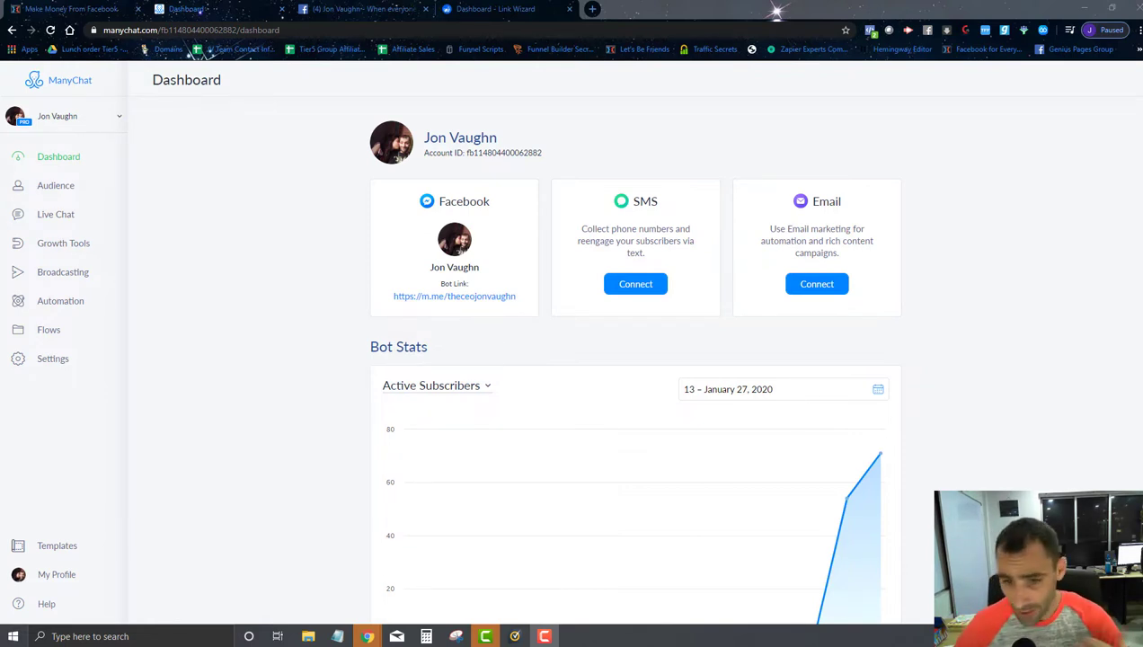
Step: Open the Custom Fields section of the bot's settings
scroll(408, 469, "down", 4)
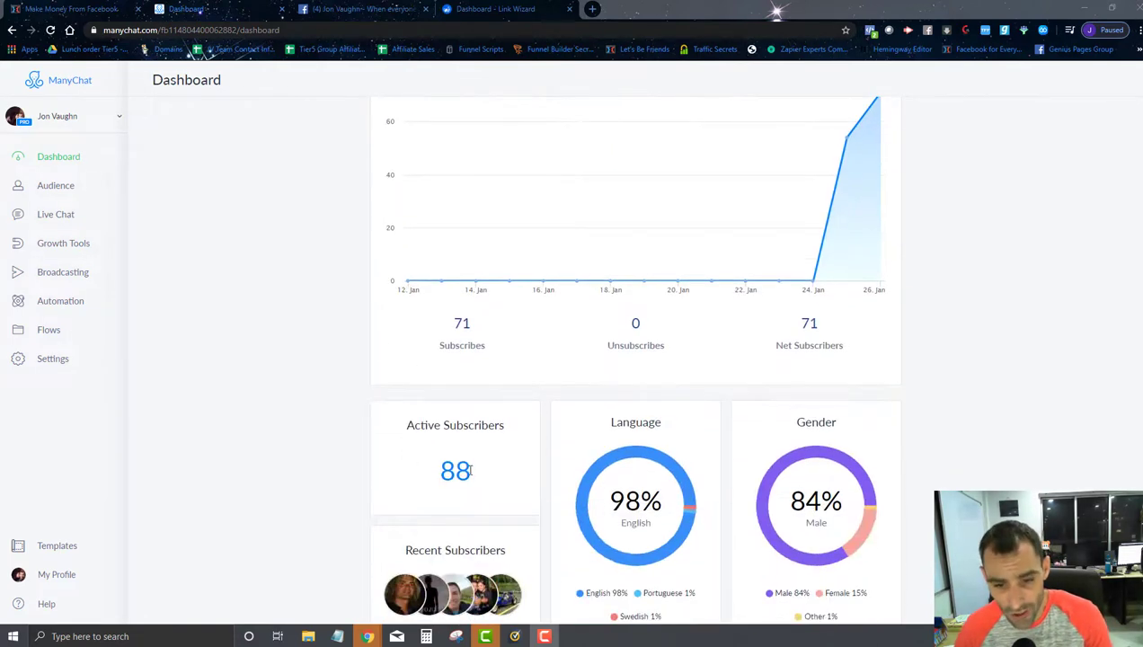
double_click(443, 472)
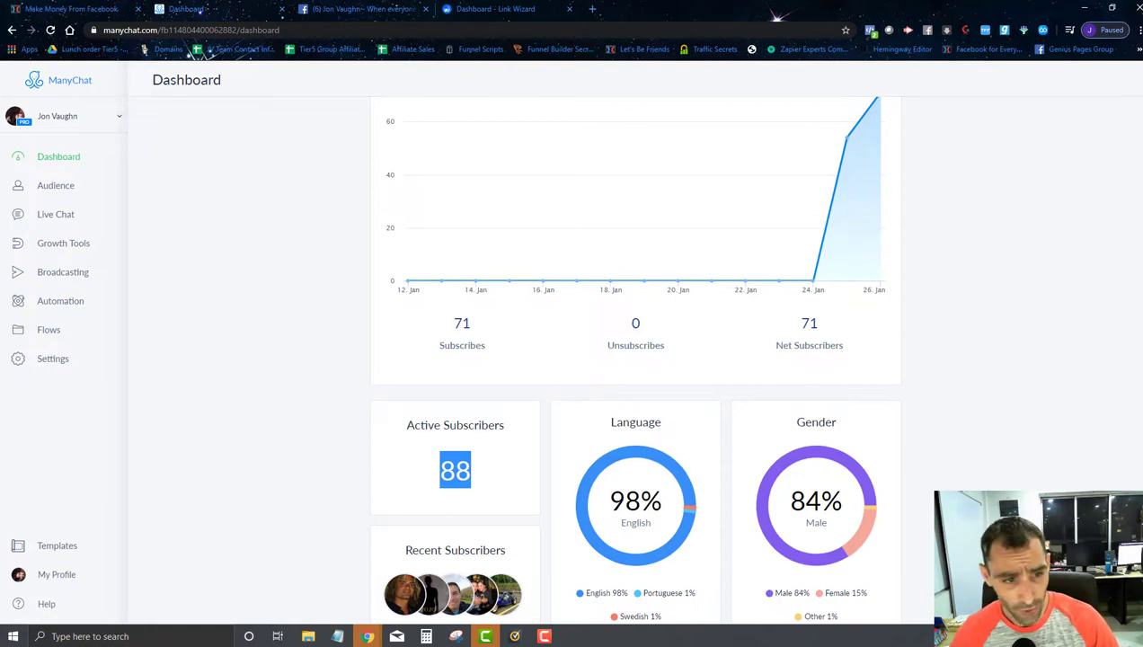
left_click(50, 360)
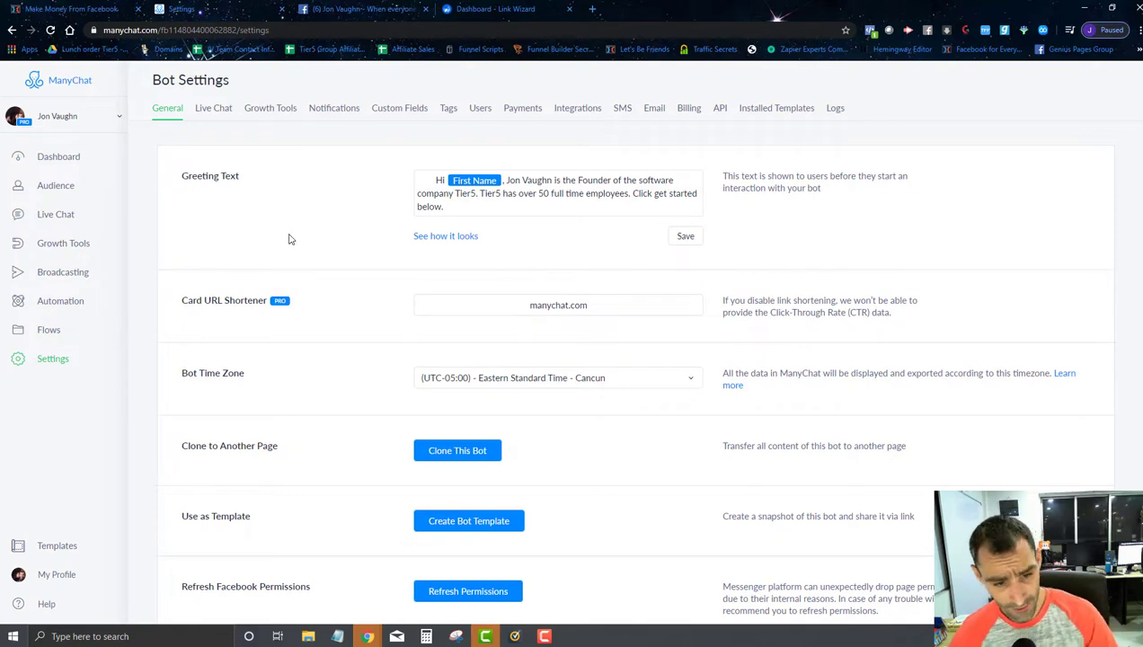
scroll(289, 240, "down", 3)
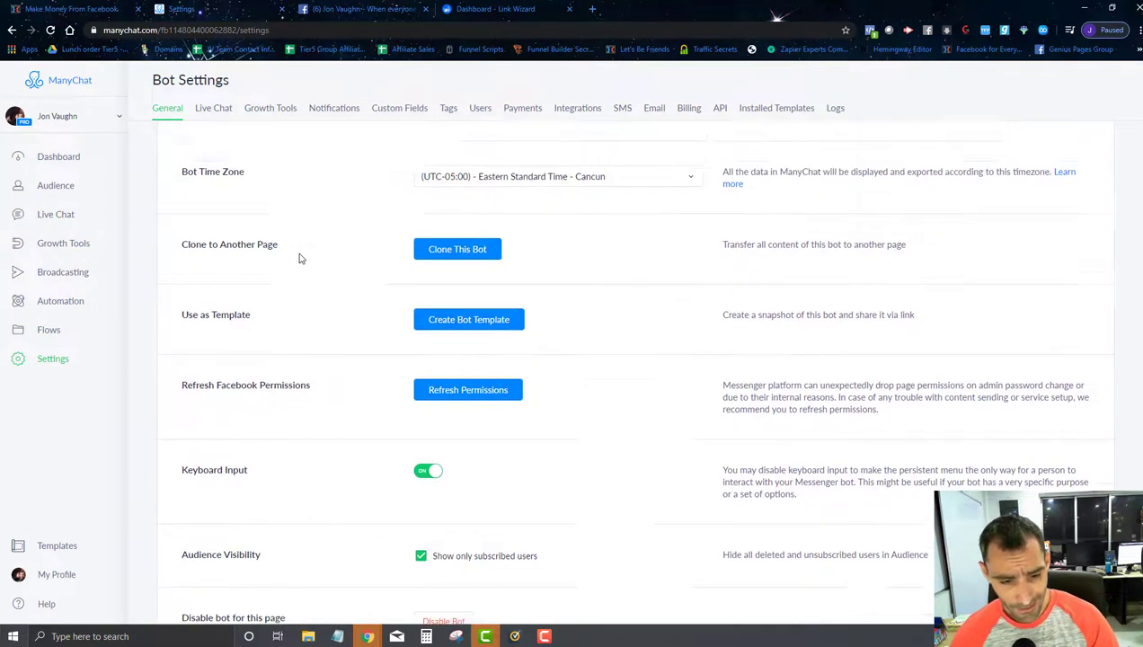
scroll(301, 259, "up", 3)
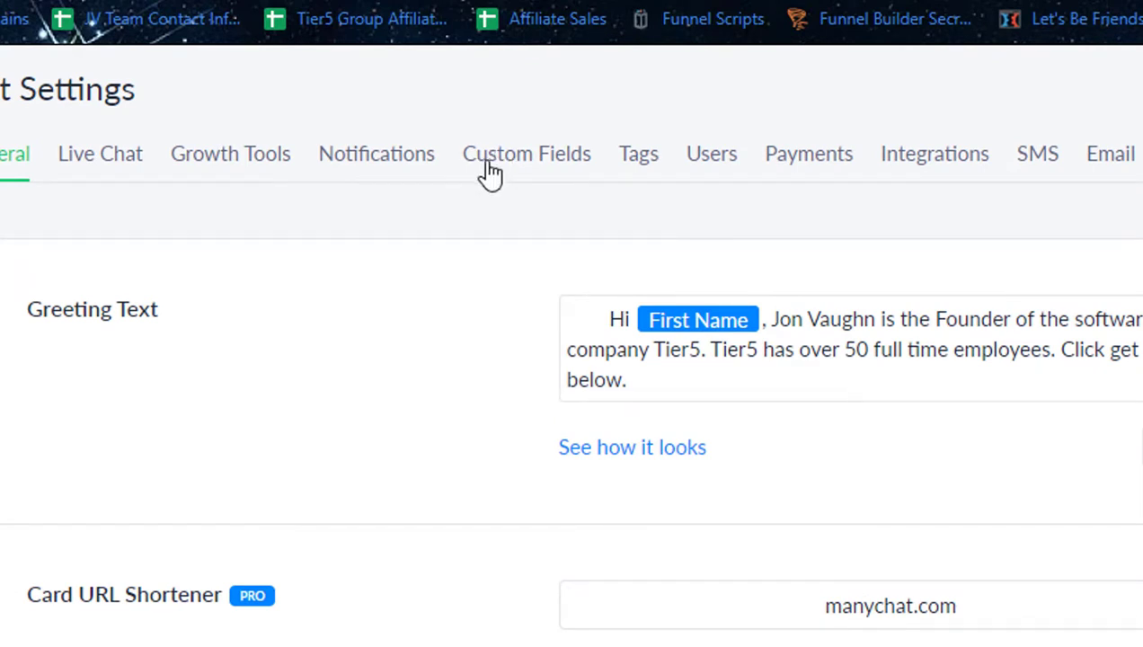
left_click(526, 153)
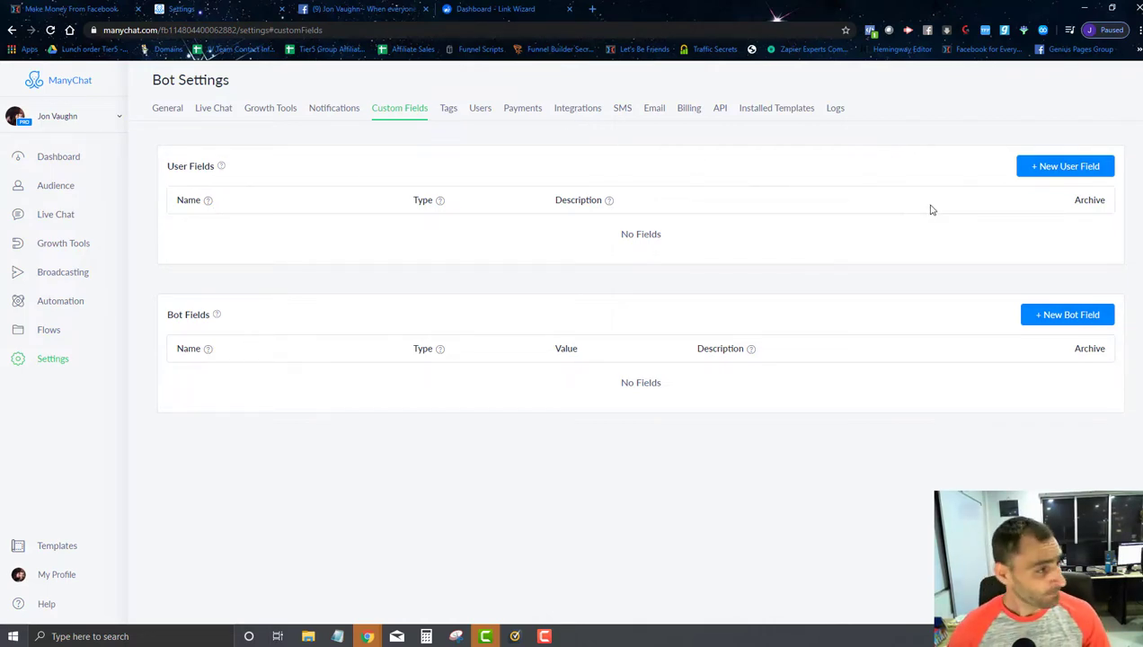
Step: Start a new user field named "budget" with the description "The budget that the user has"
left_click(1032, 166)
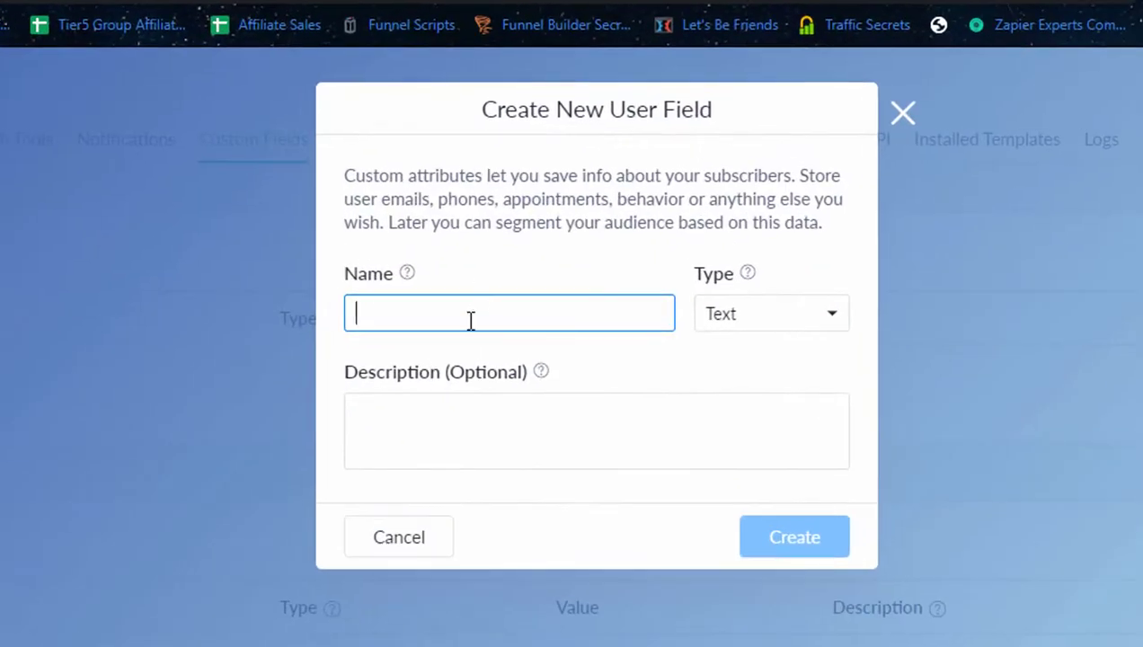
type("b")
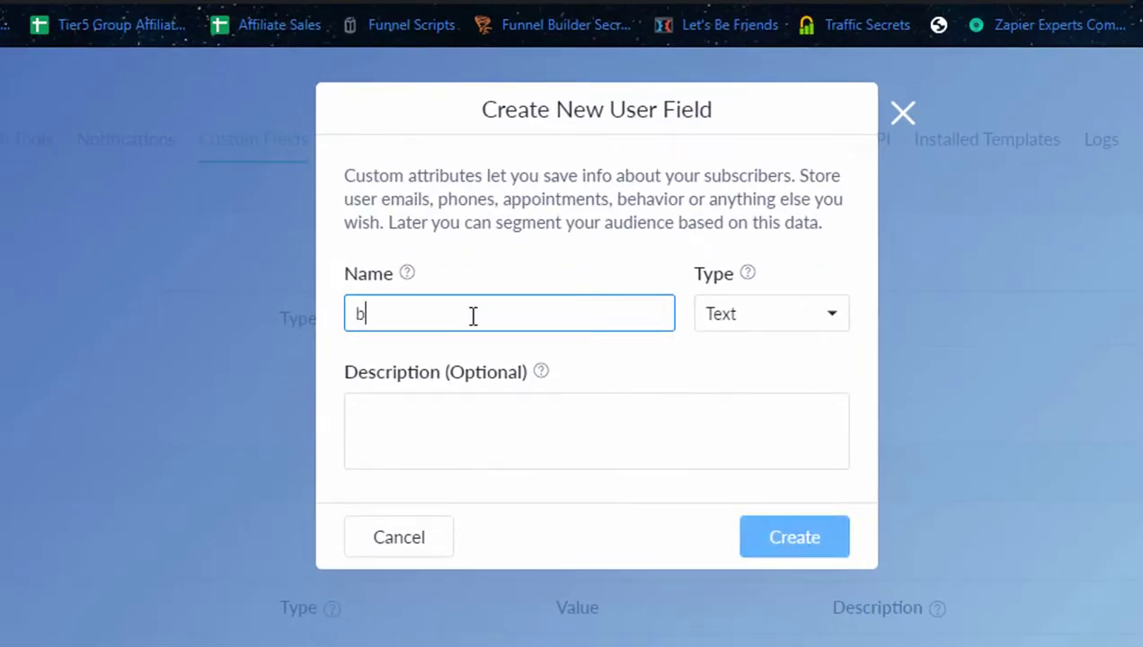
type("udget")
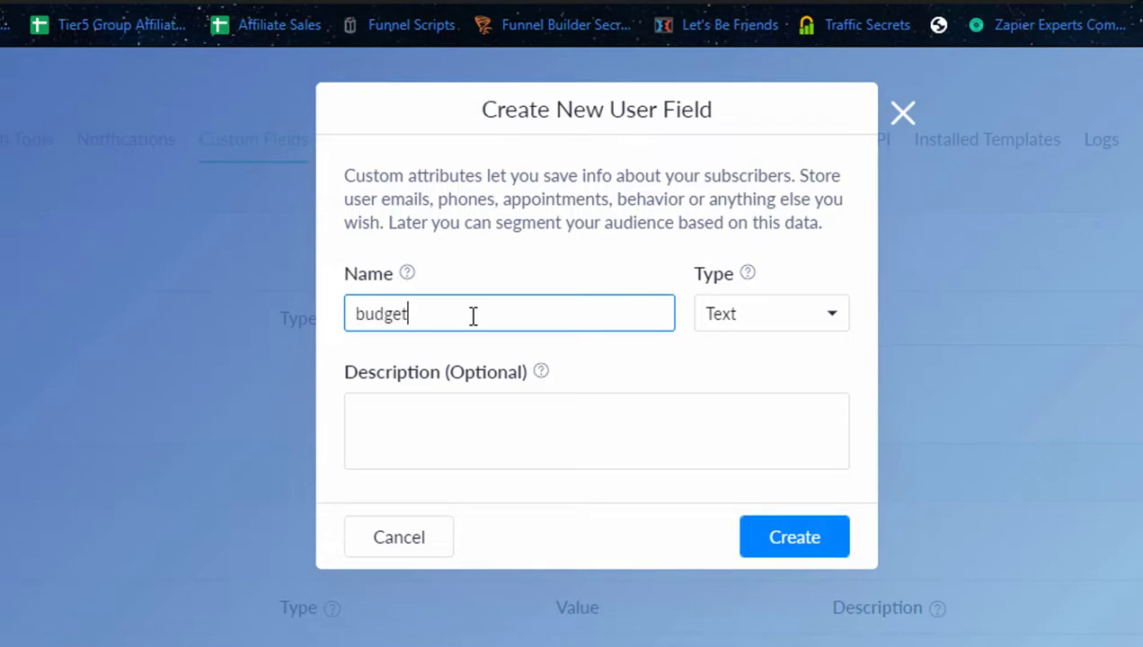
left_click(538, 426)
type("e b")
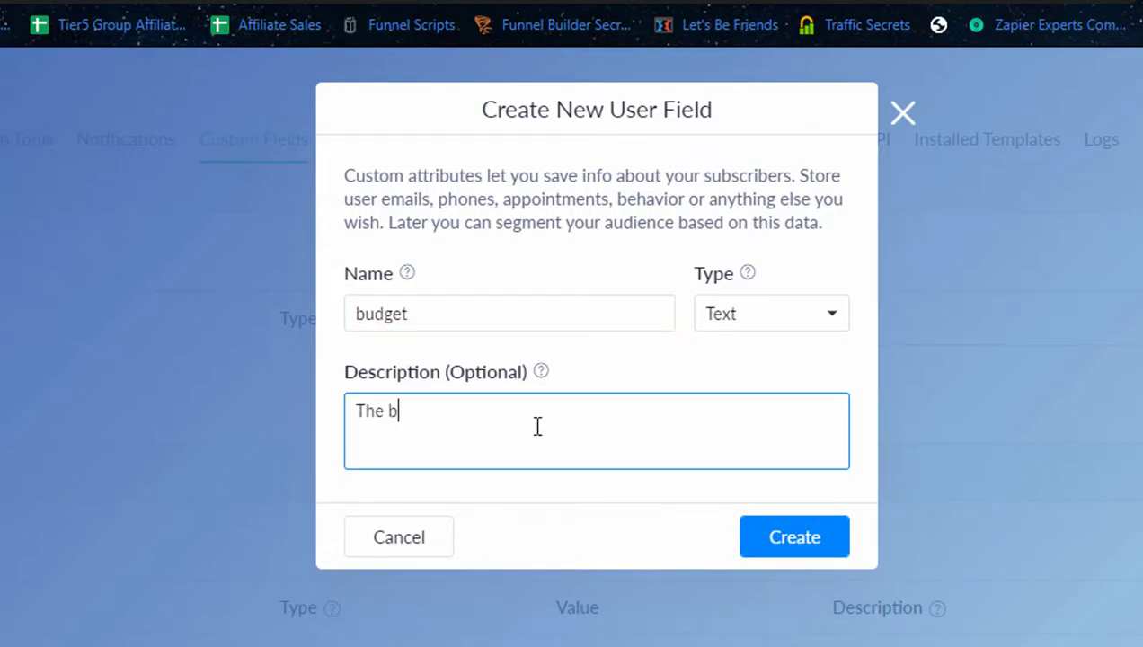
type("udget that the user gha")
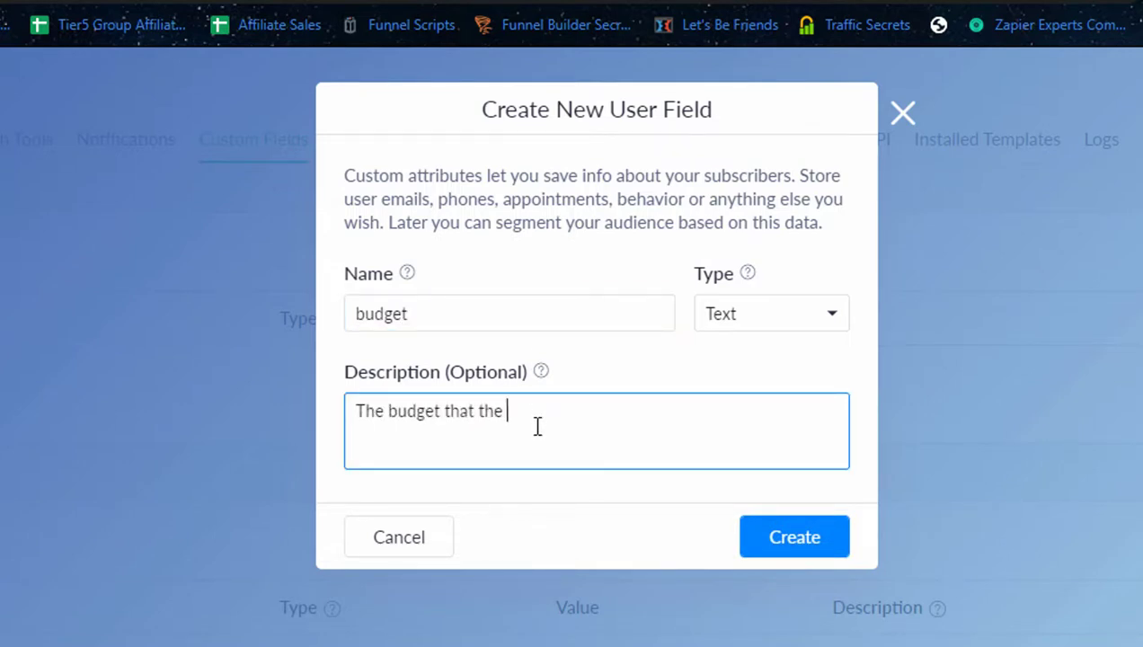
key("BackSpace")
key("BackSpace")
key("BackSpace")
type("has")
Step: Check the available field types, keep Text for the budget field, and create it
left_click_drag(445, 314, 342, 317)
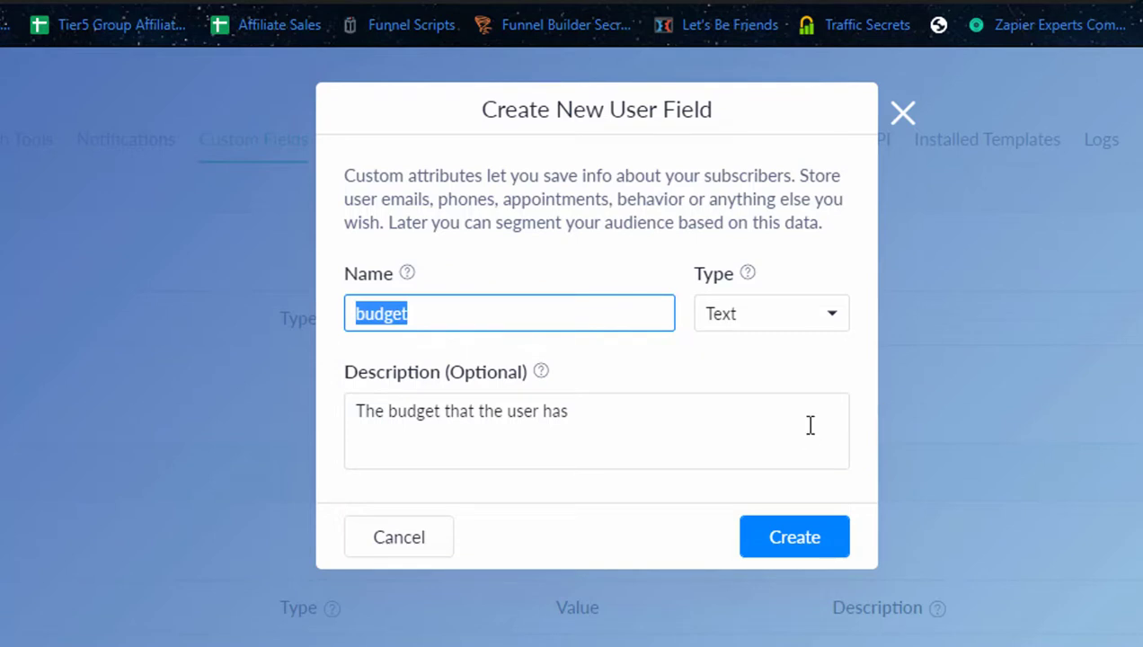
left_click(761, 325)
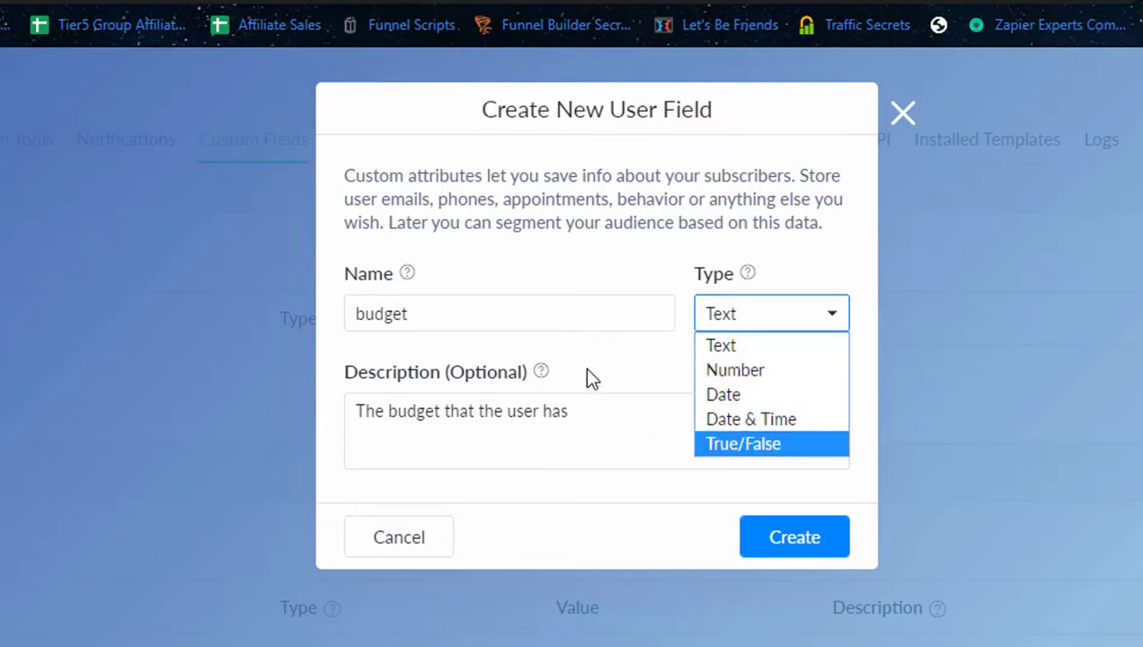
left_click(620, 433)
left_click_drag(643, 403, 327, 422)
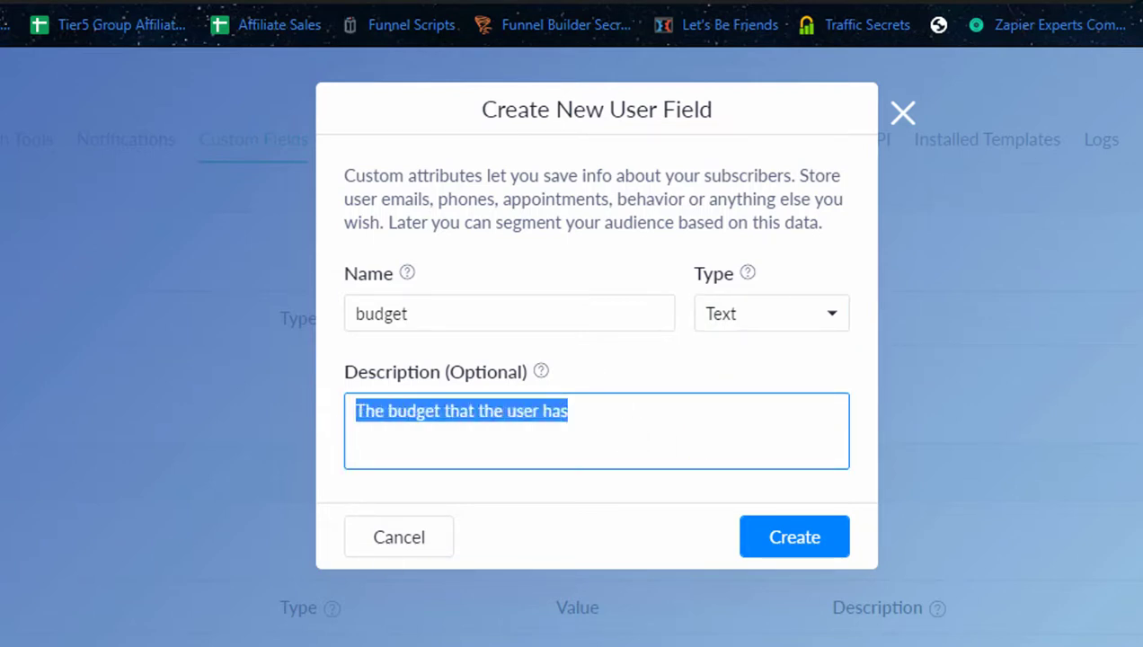
left_click(803, 541)
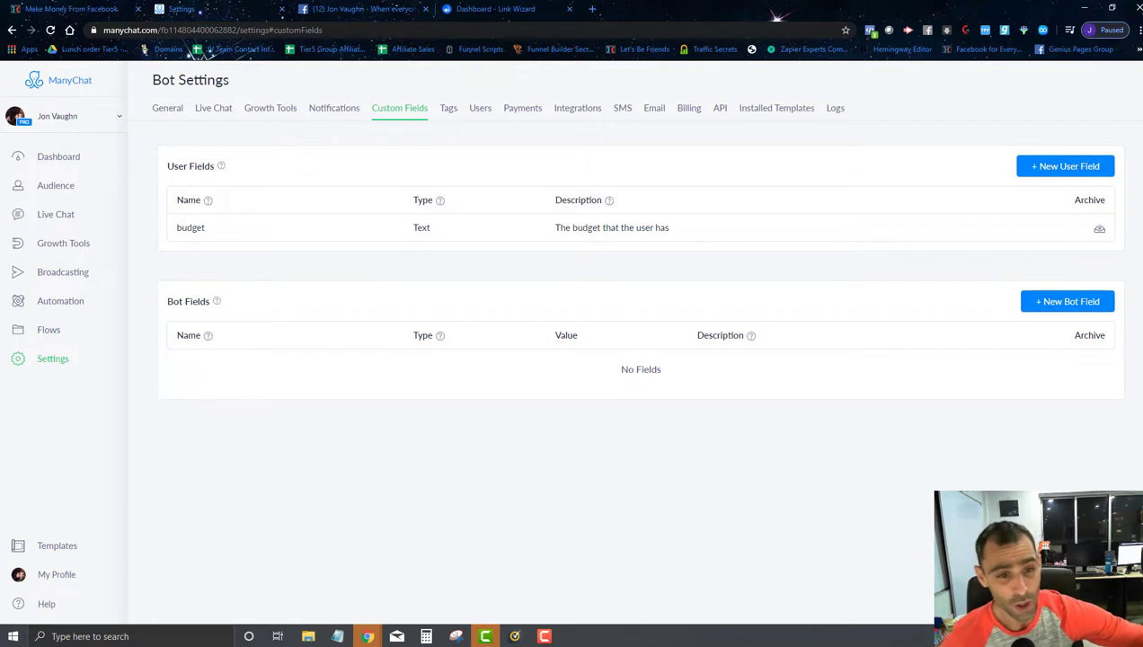
Step: Start a new bot field named "todays-promo" with the type Text
mouse_move(229, 224)
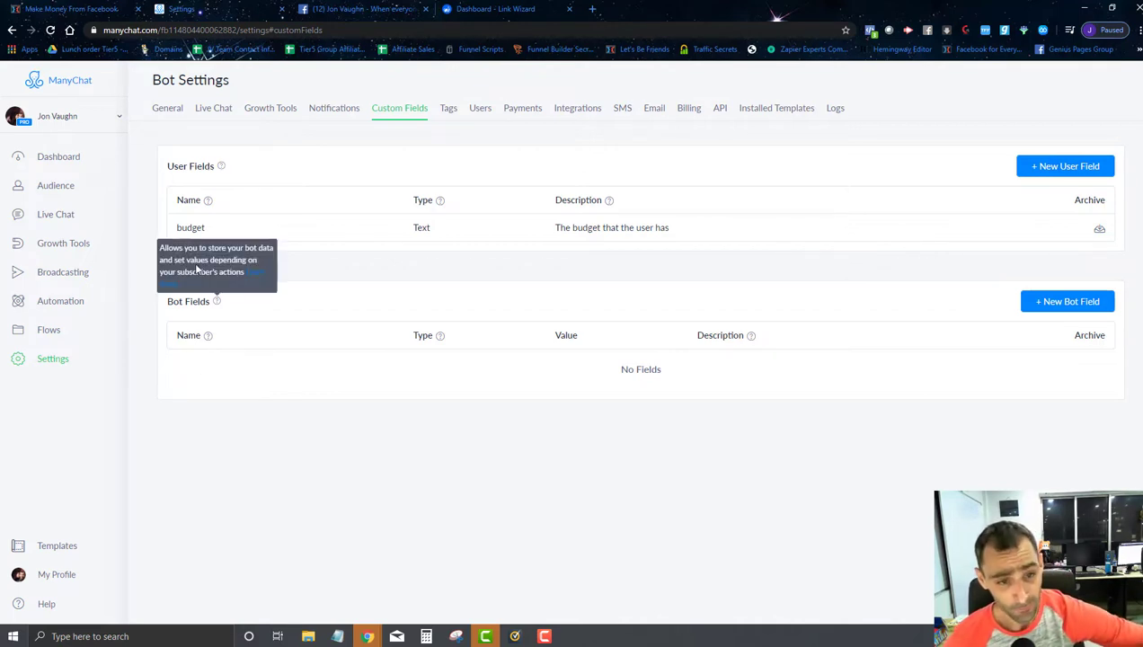
mouse_move(207, 201)
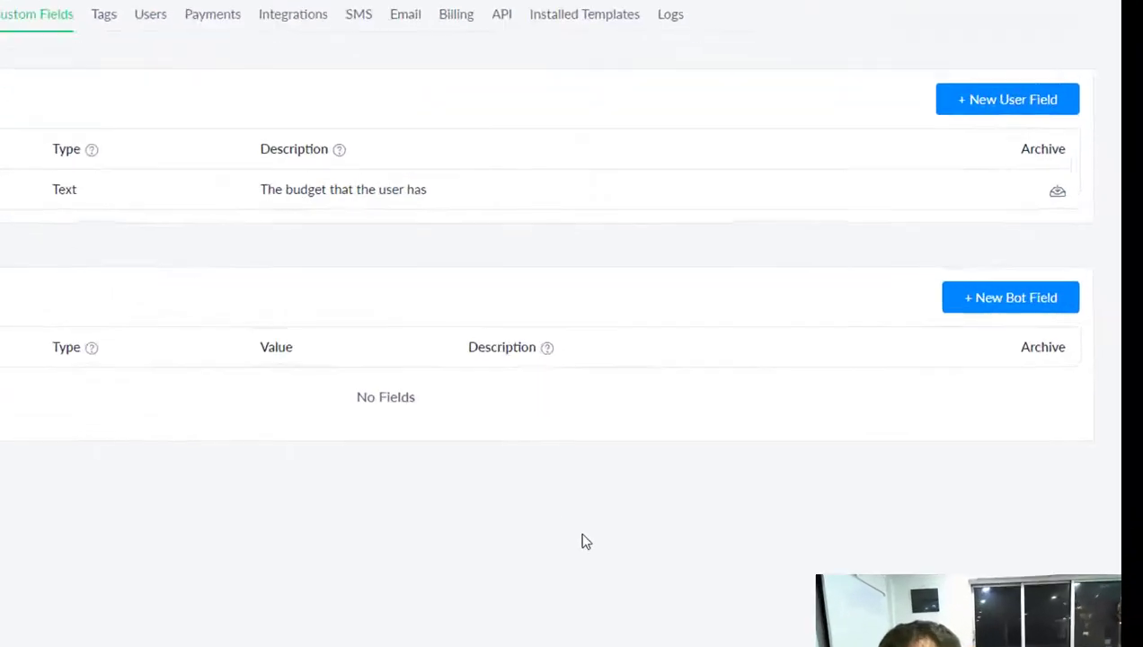
left_click(825, 277)
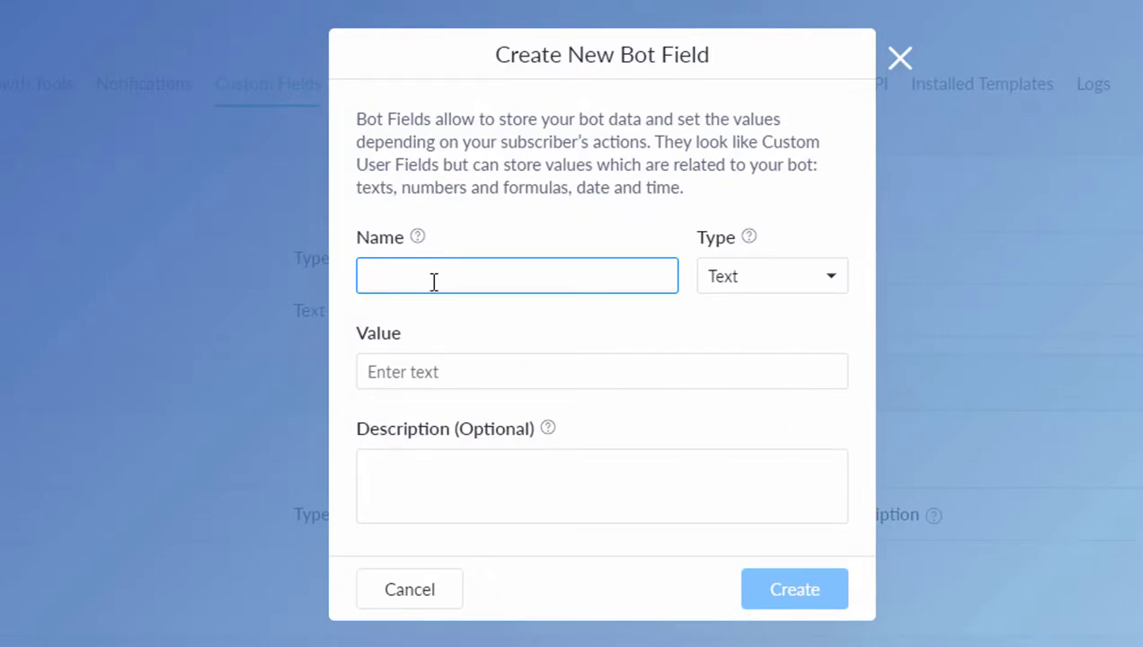
type("todays")
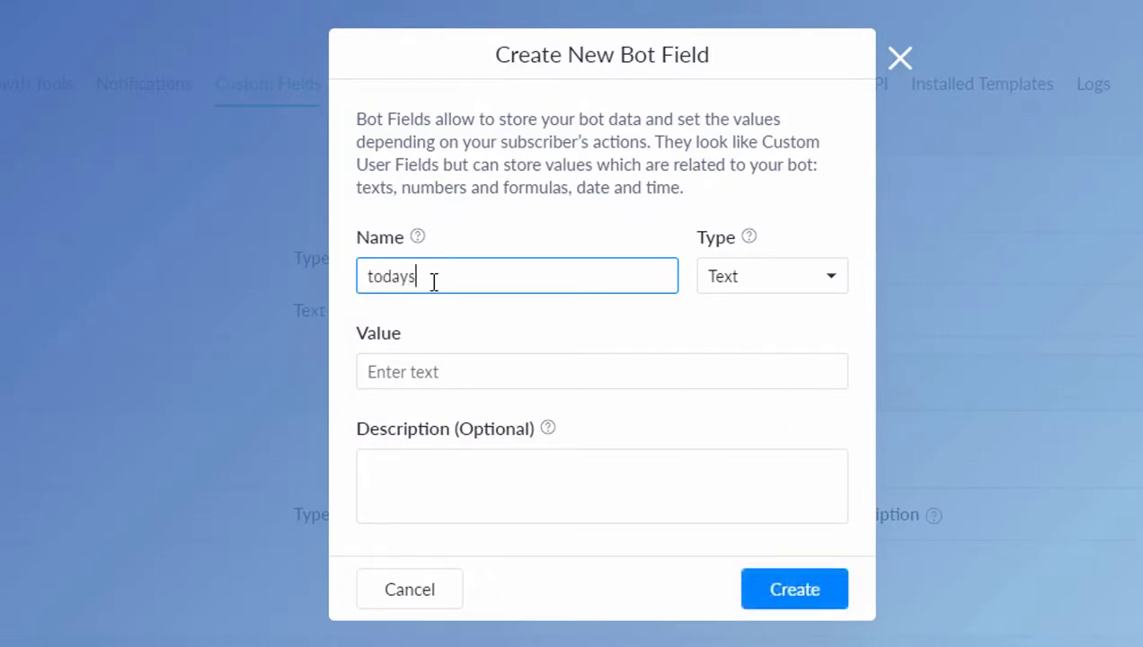
type("-promo")
left_click(745, 286)
left_click(732, 306)
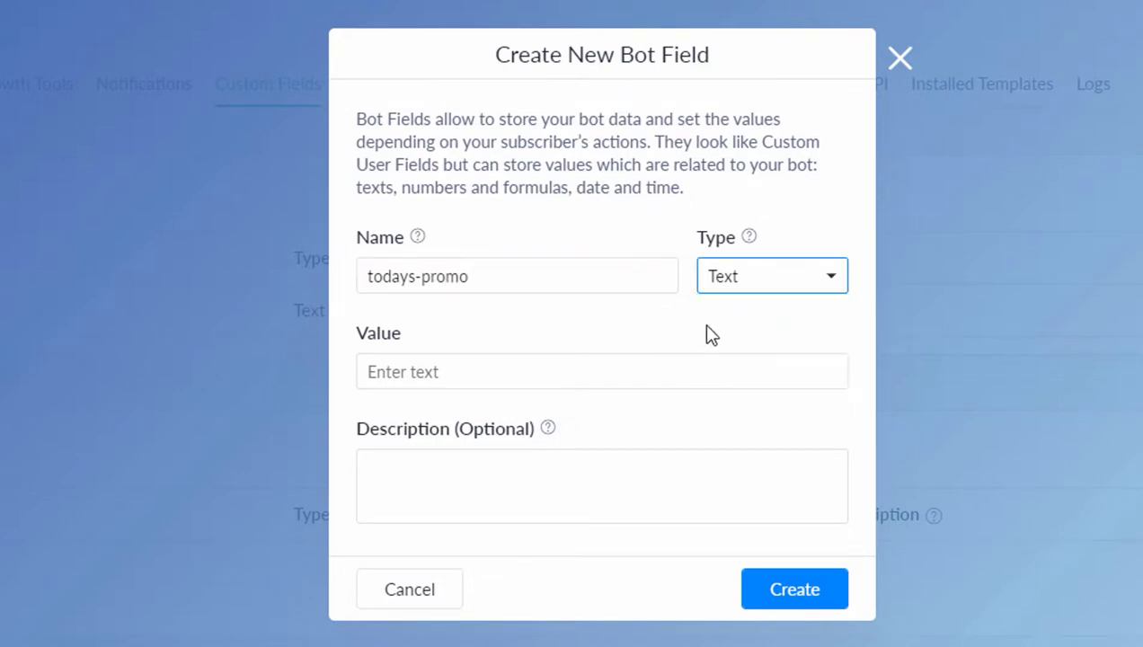
Step: Set the bot field's value to the personal website's https URL ending in /todays-promo
left_click(534, 371)
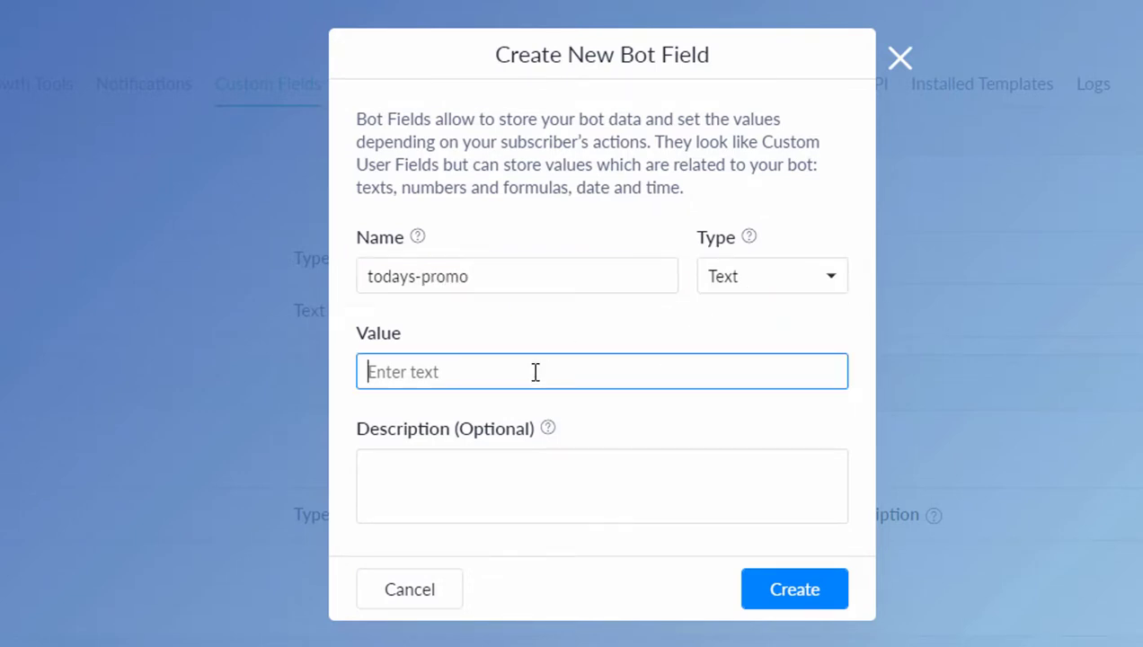
type("https")
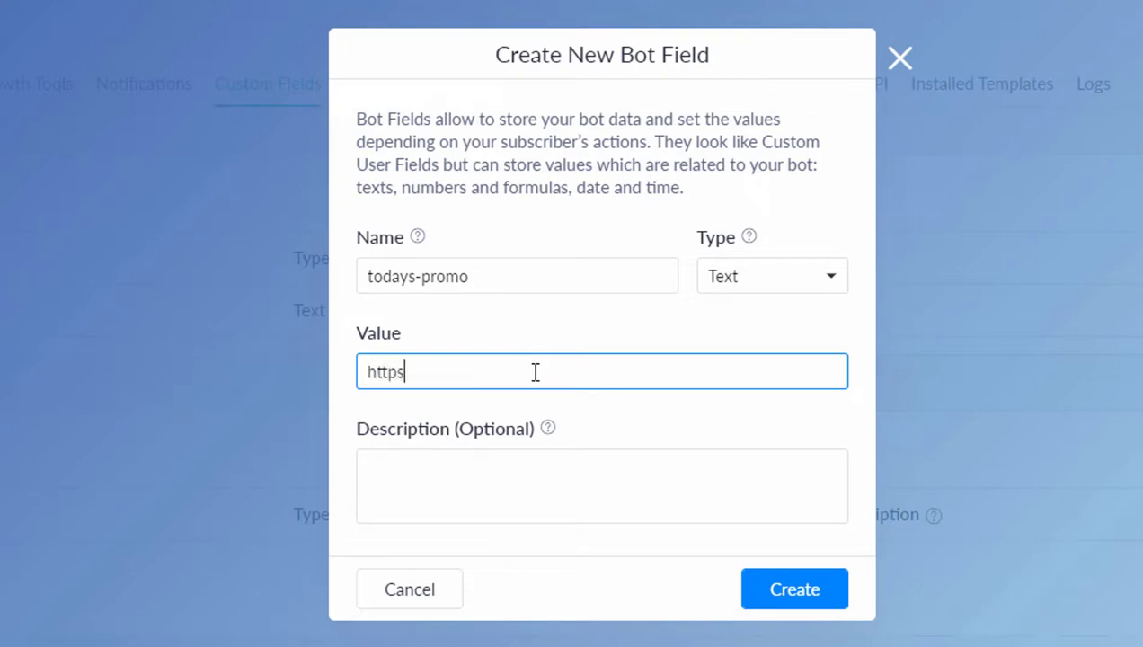
type("://www.jo")
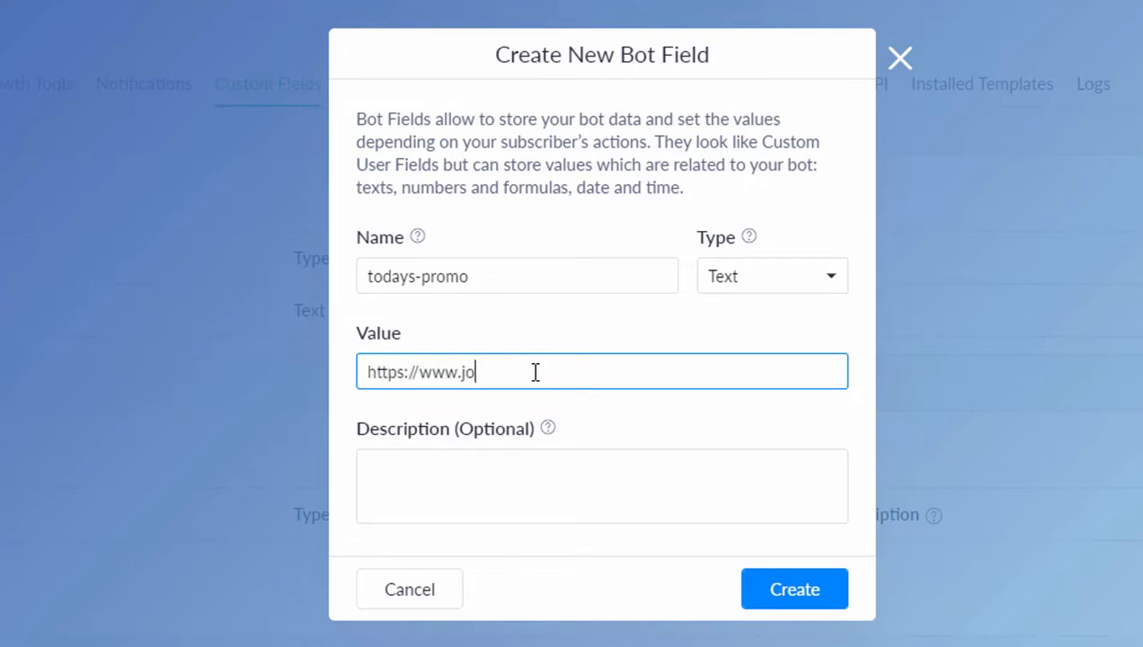
type("nvaughn.io/todays")
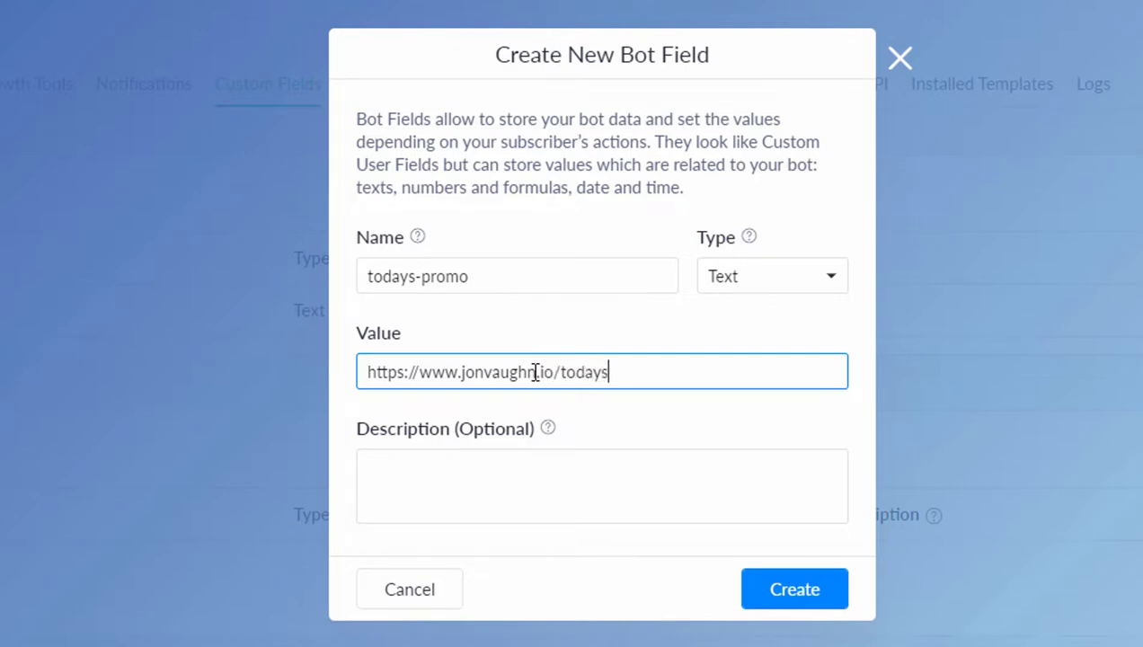
type("-promo")
Step: Describe the bot field as "The promo link that I'm promoting today"
left_click(509, 467)
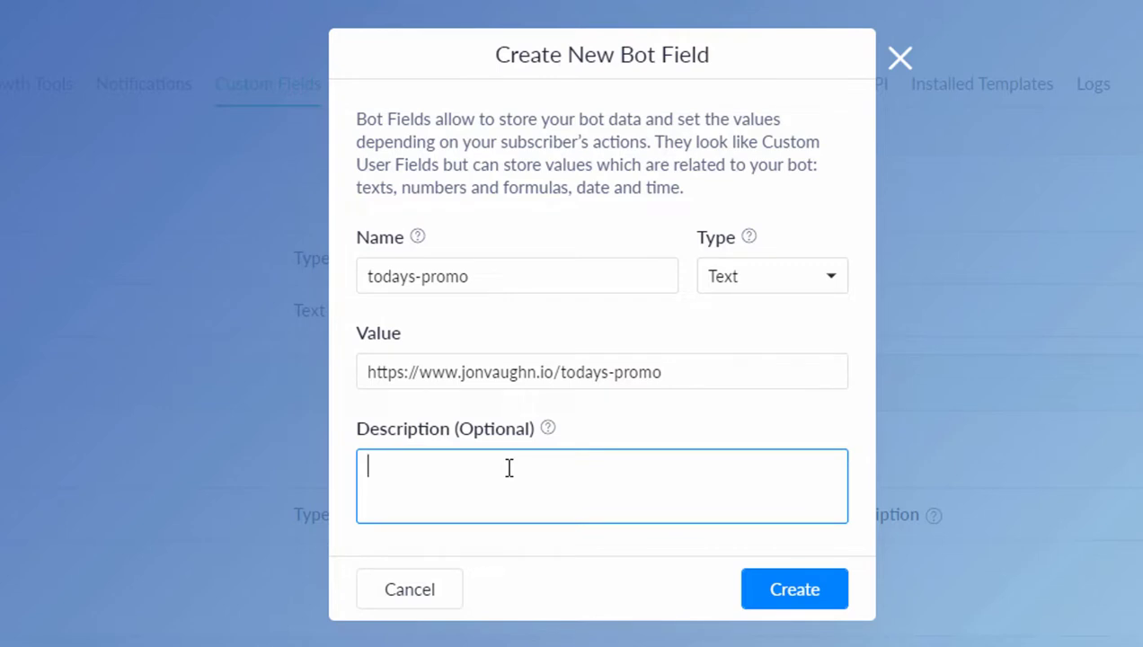
type("The promo link that i")
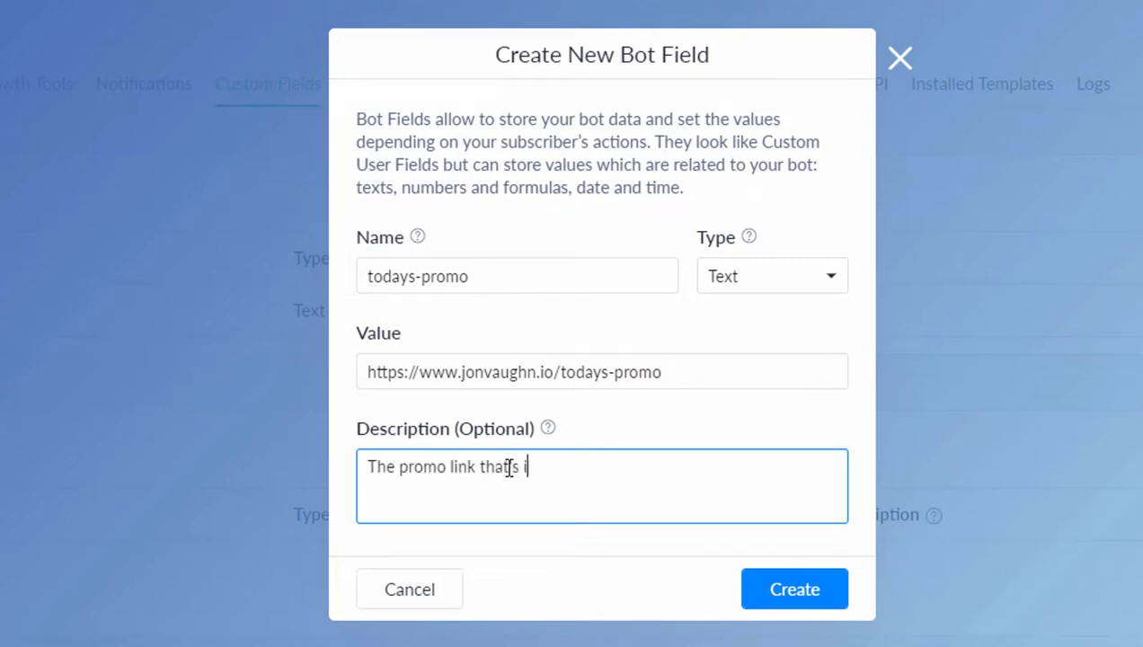
key("BackSpace")
type("I'm promoting today")
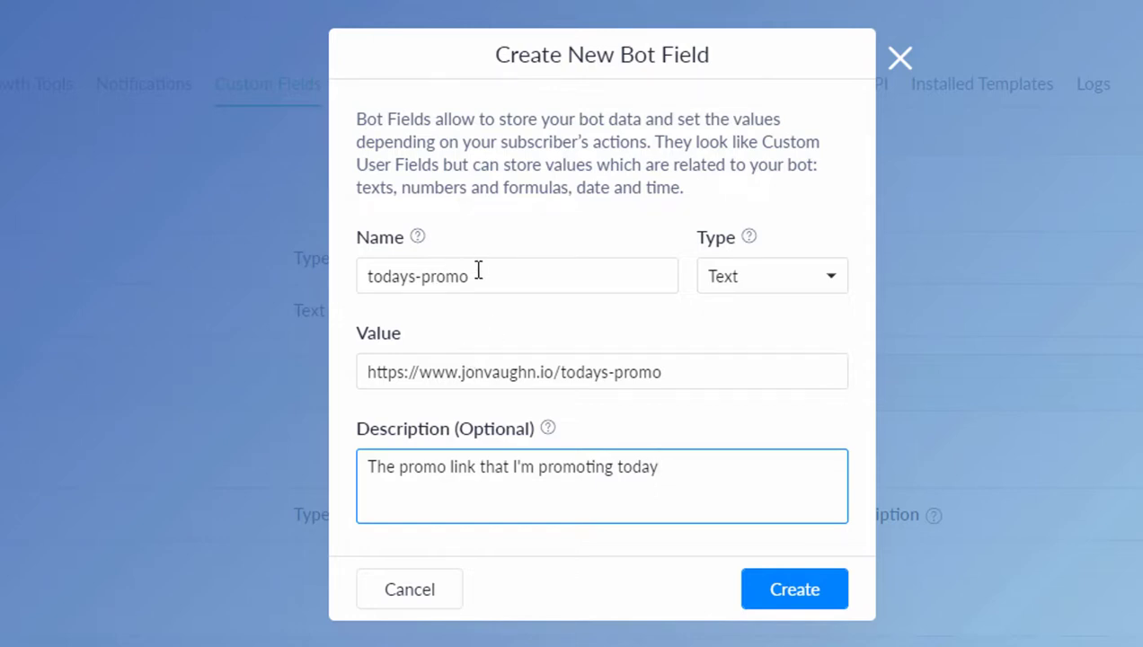
Step: Examine how the bot field's name relates to the link stored as its value
left_click_drag(493, 270, 203, 279)
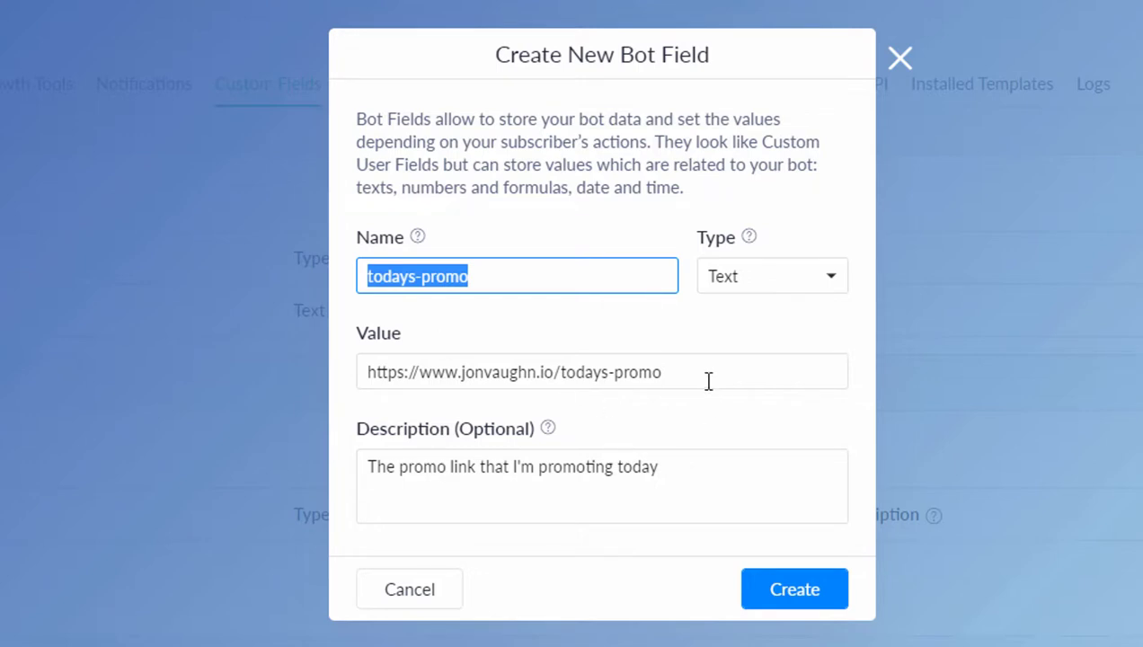
left_click_drag(704, 378, 258, 345)
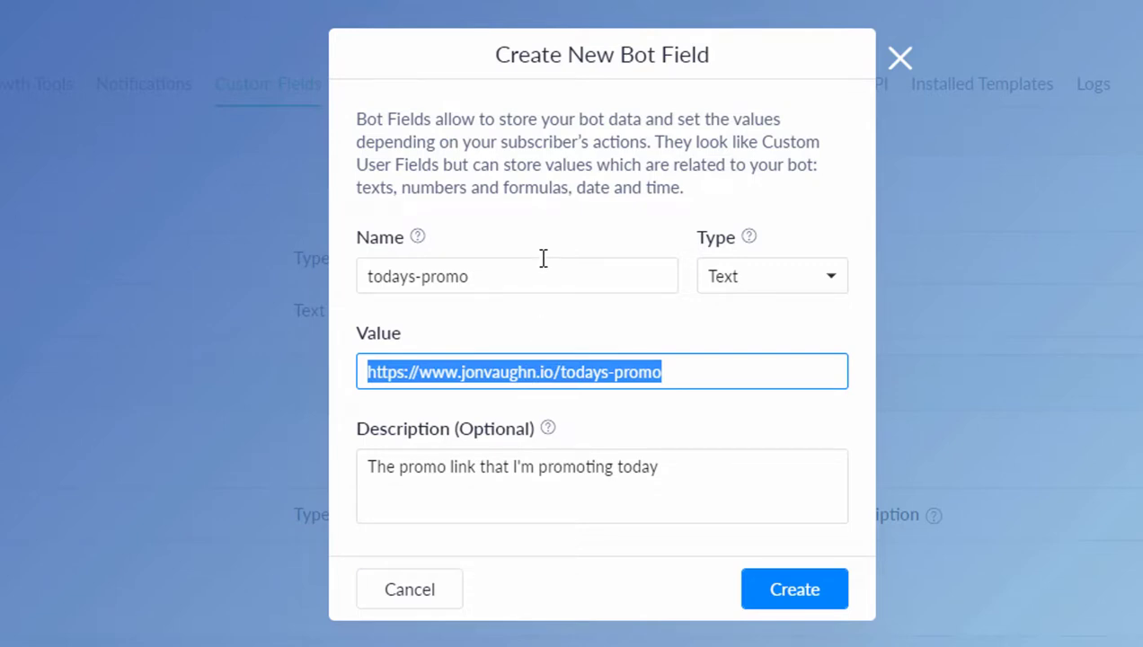
triple_click(533, 364)
triple_click(575, 372)
left_click(676, 370)
left_click_drag(676, 370, 364, 355)
left_click_drag(490, 276, 359, 267)
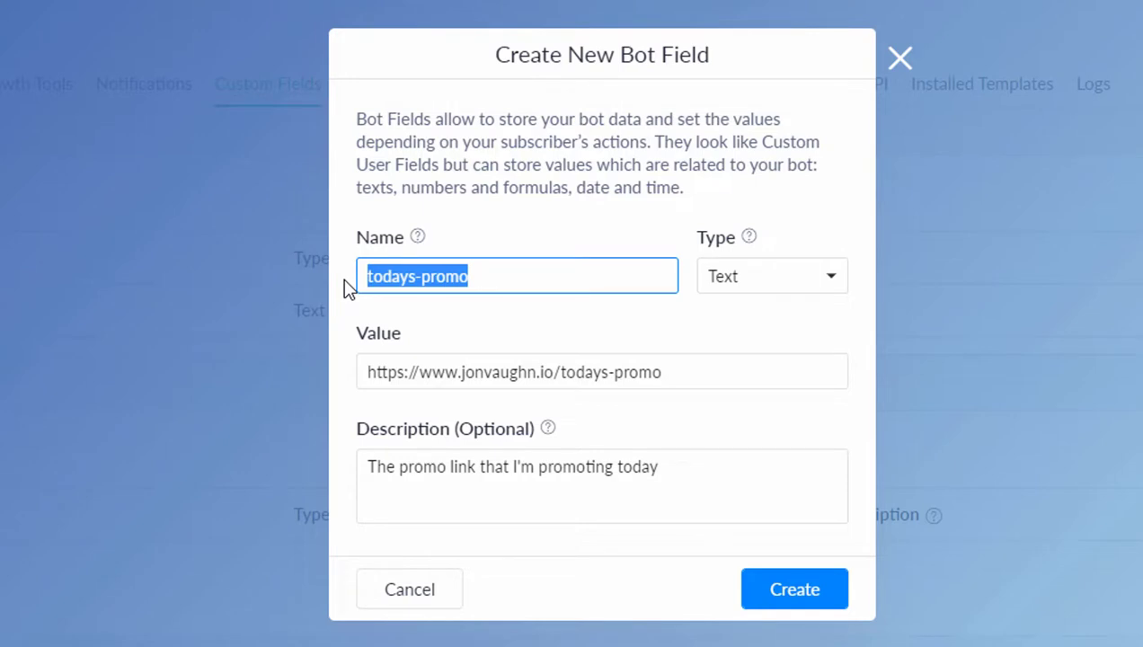
left_click(483, 279)
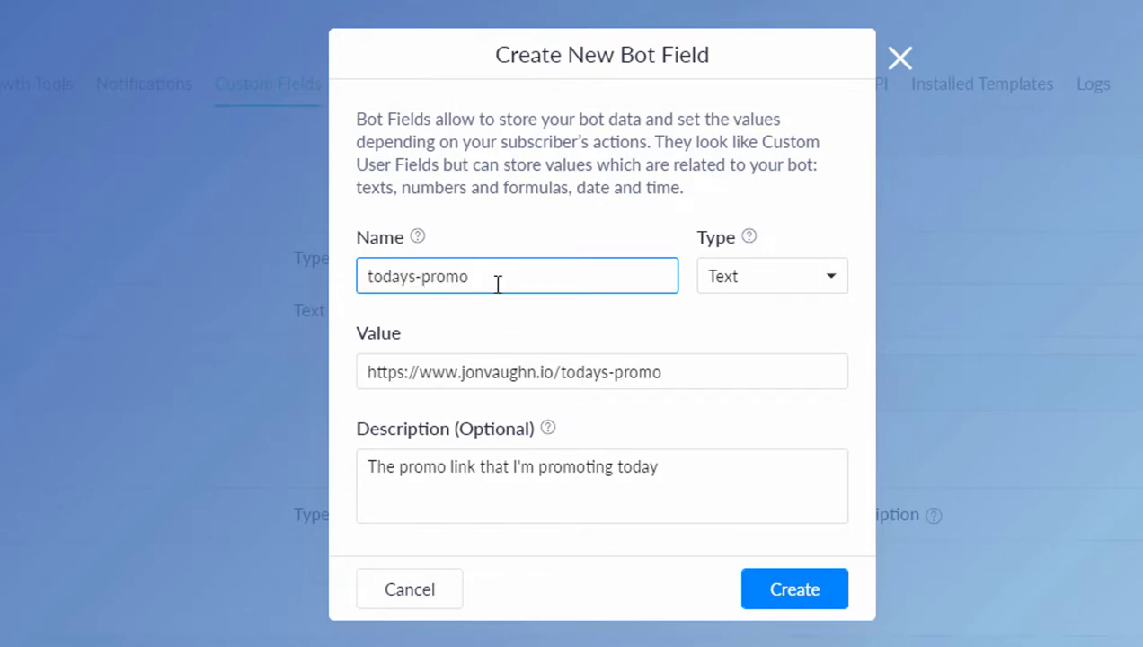
left_click_drag(497, 283, 352, 271)
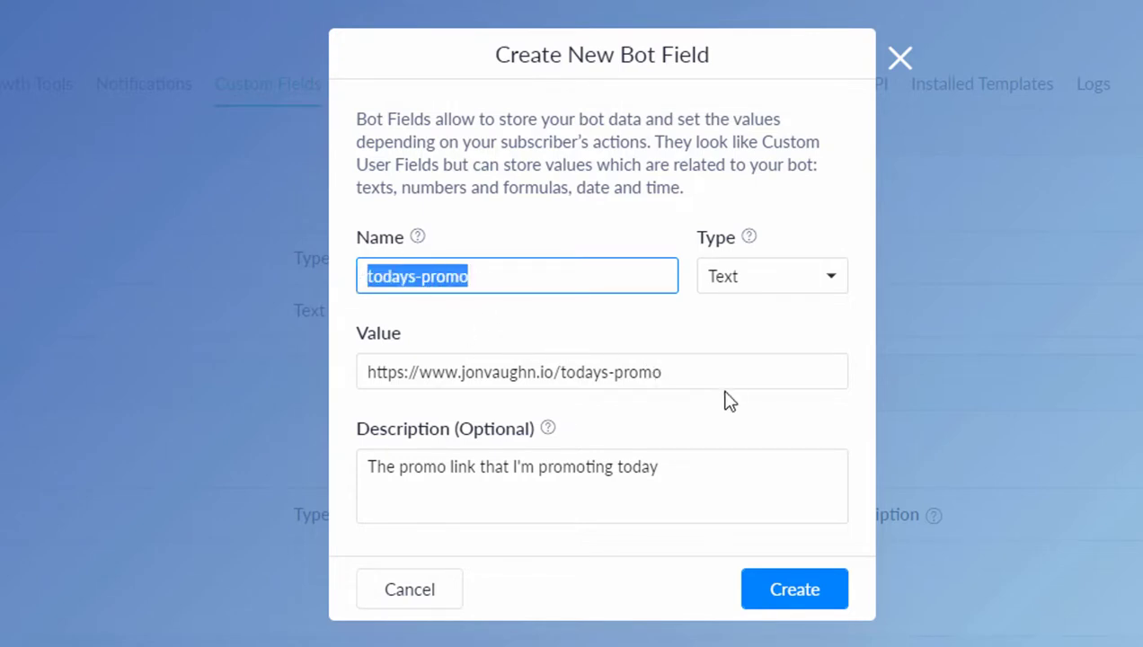
left_click(662, 372)
left_click_drag(662, 372, 351, 338)
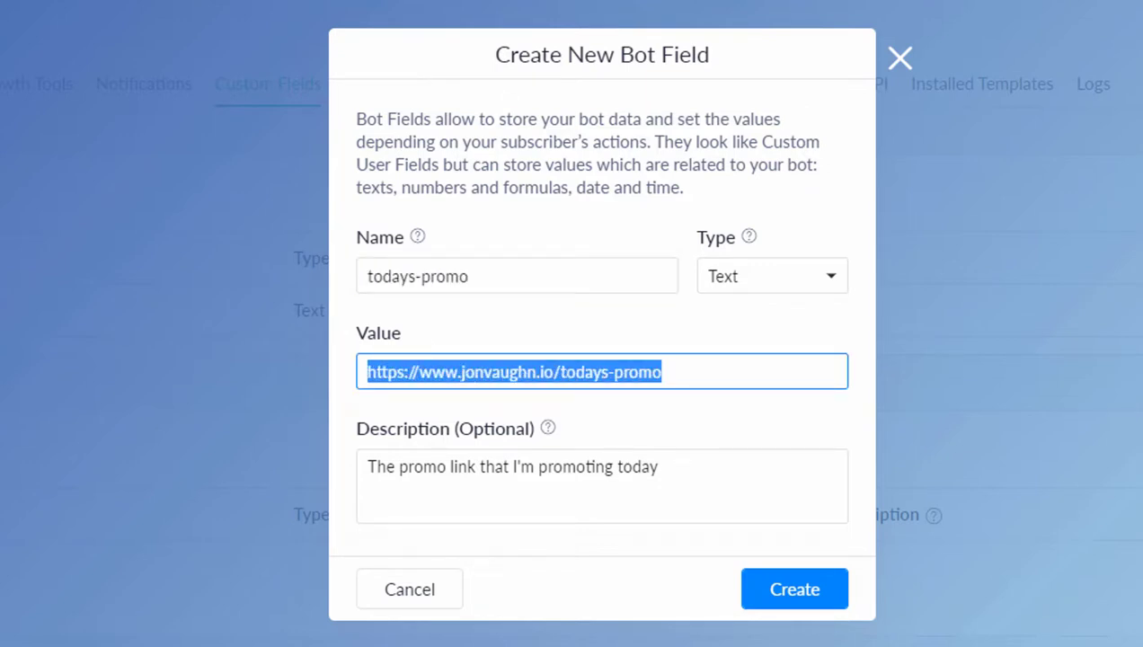
left_click_drag(476, 276, 257, 265)
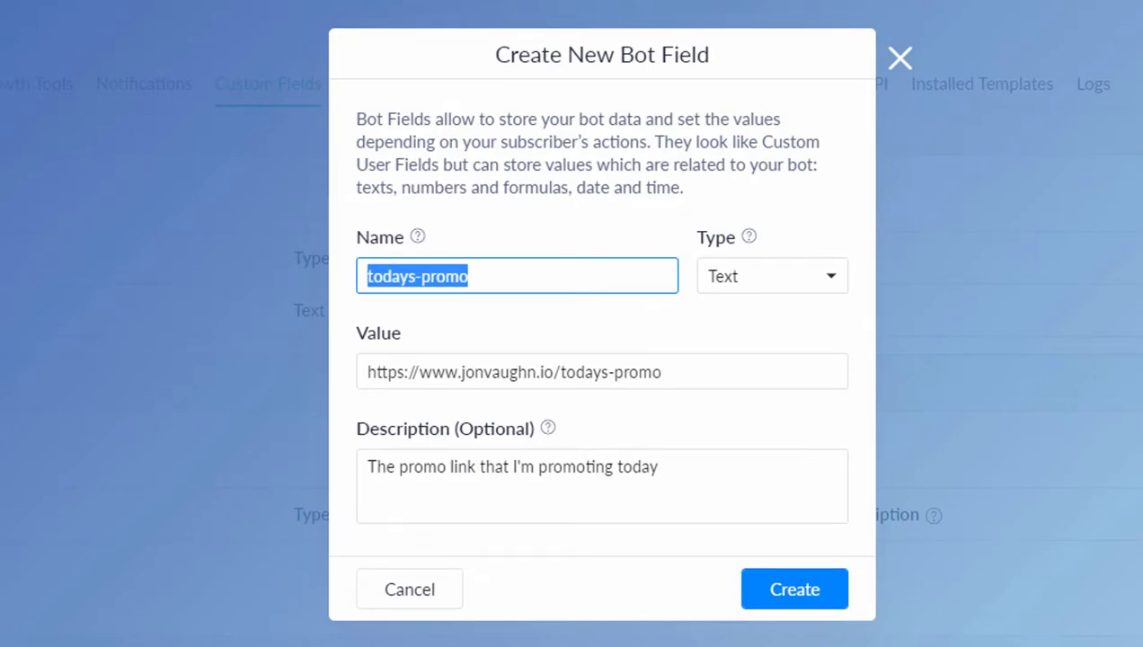
triple_click(449, 381)
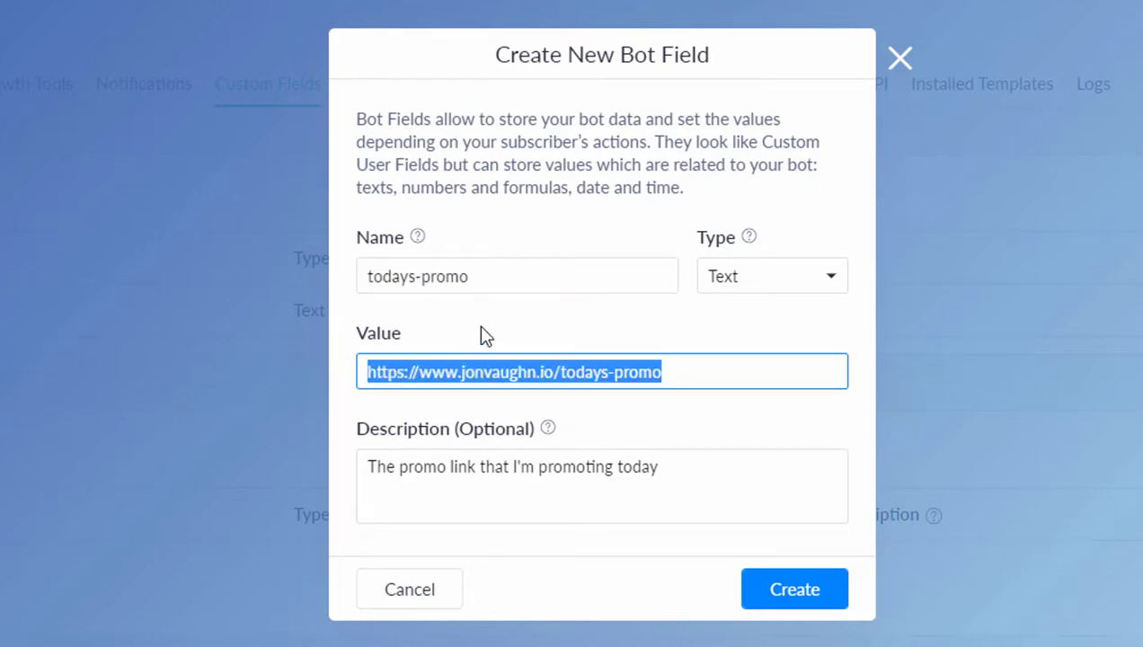
Step: Check the promo link in the value and finish creating the todays-promo bot field
triple_click(473, 368)
left_click_drag(676, 372, 364, 364)
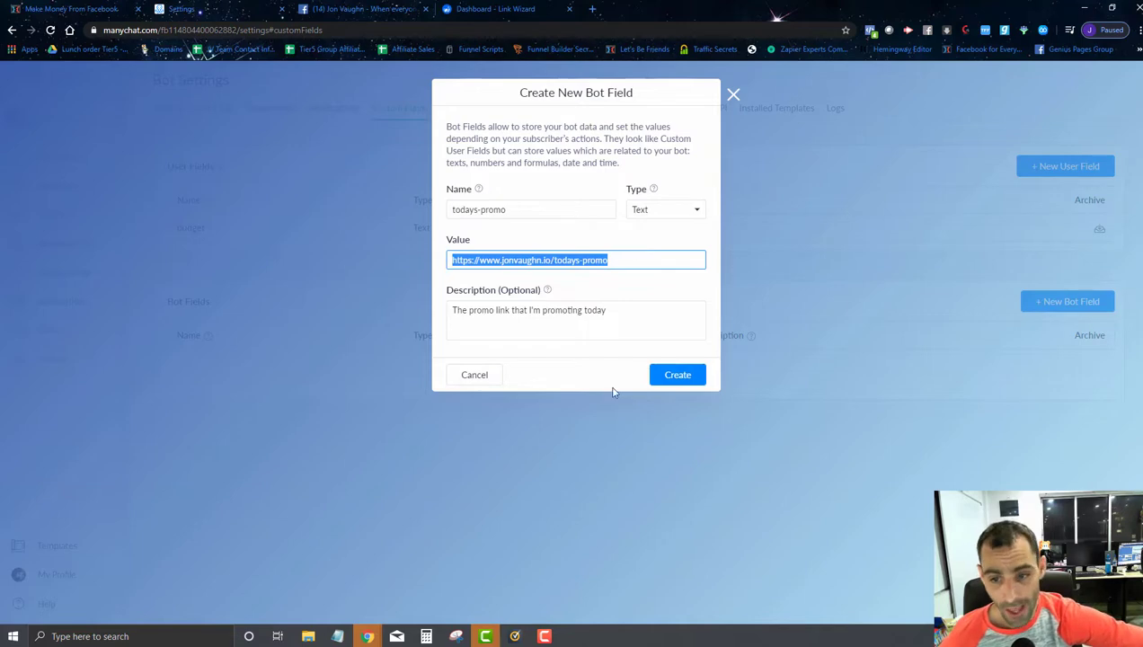
left_click(676, 381)
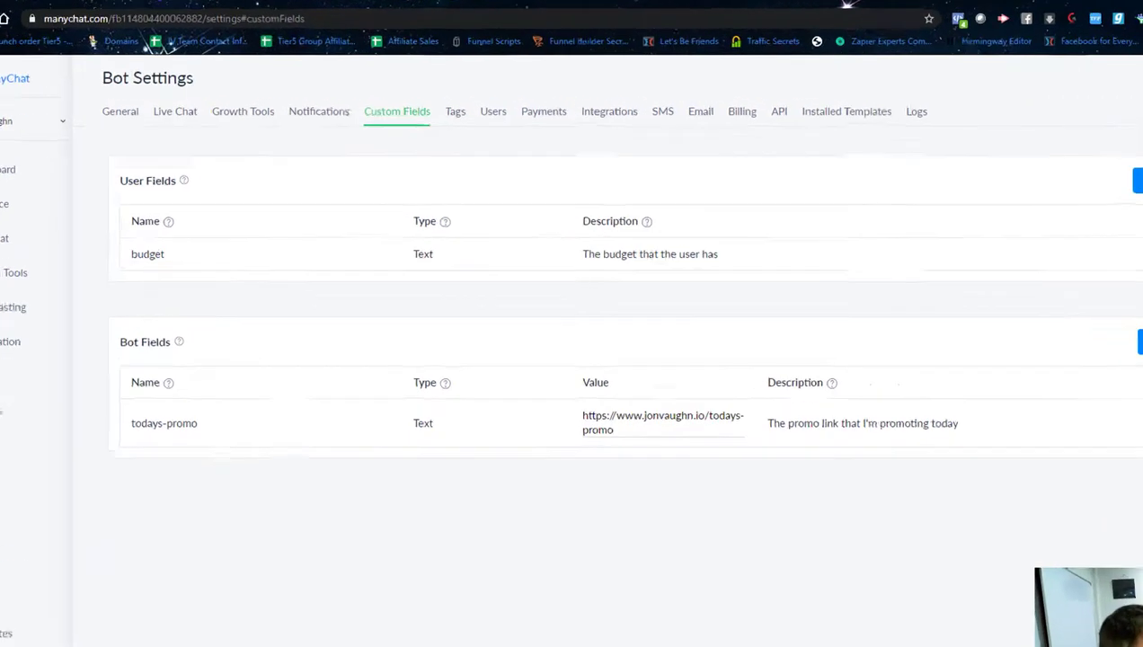
Step: Create a new tag named "paying-customer" in the bot settings
left_click(456, 111)
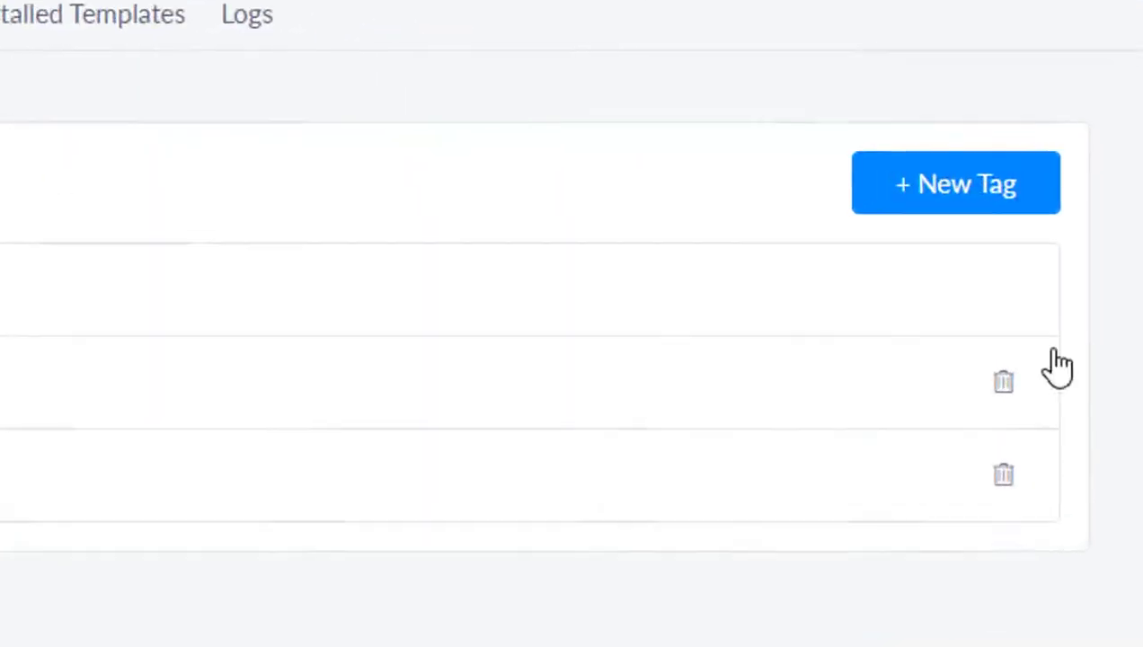
left_click(901, 176)
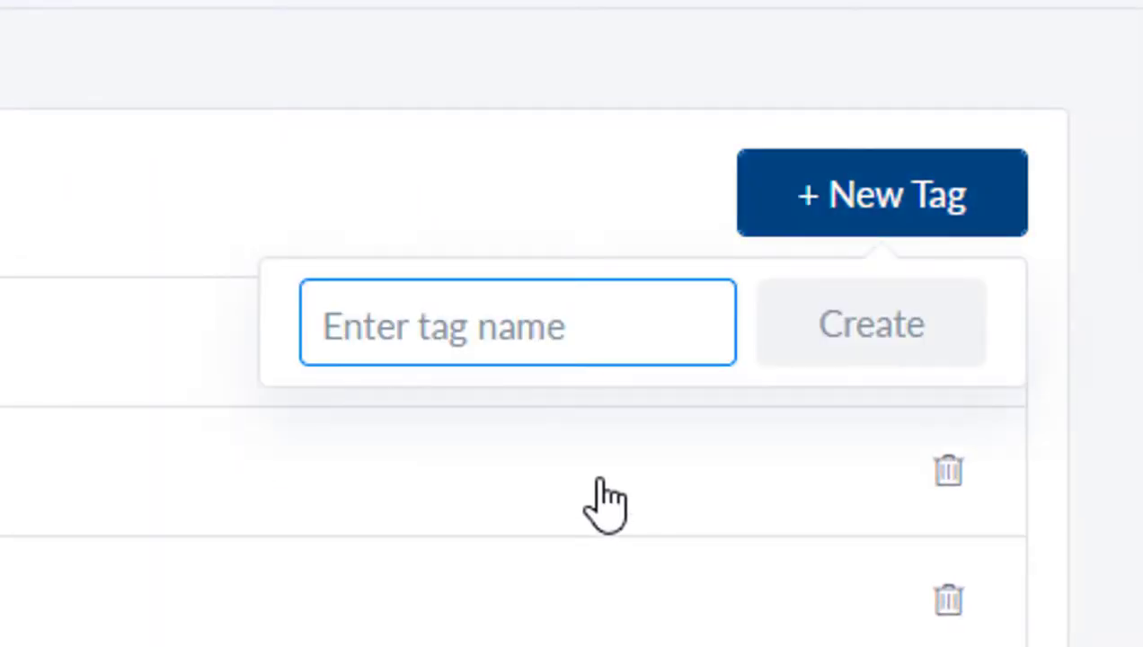
type("pay")
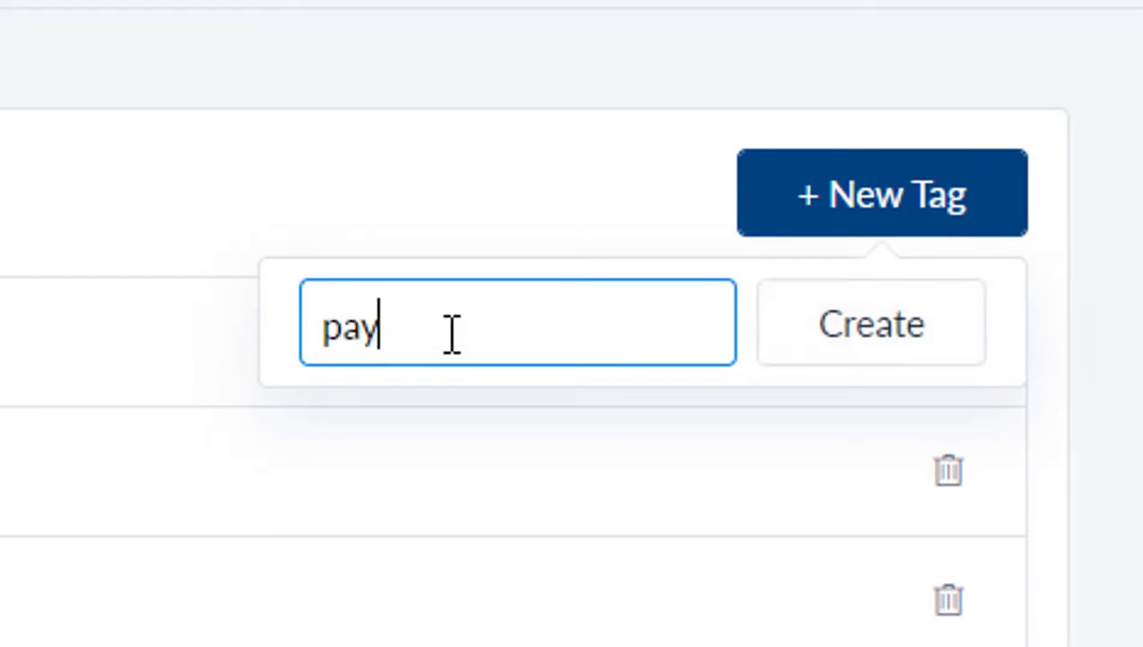
type("ing-cus")
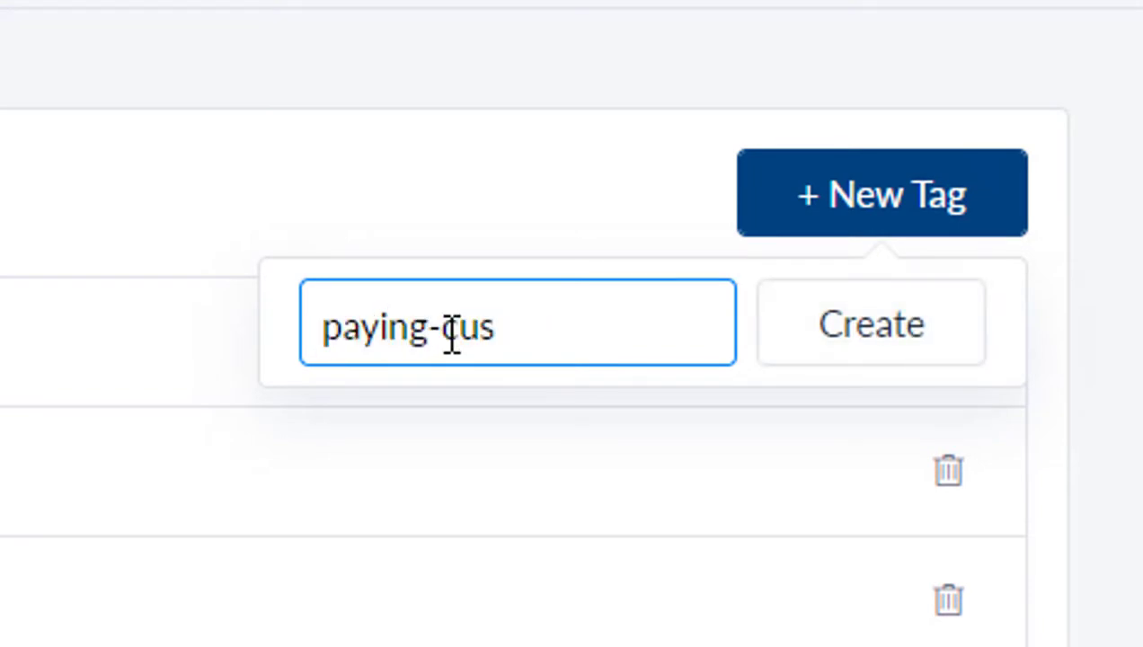
type("tomer")
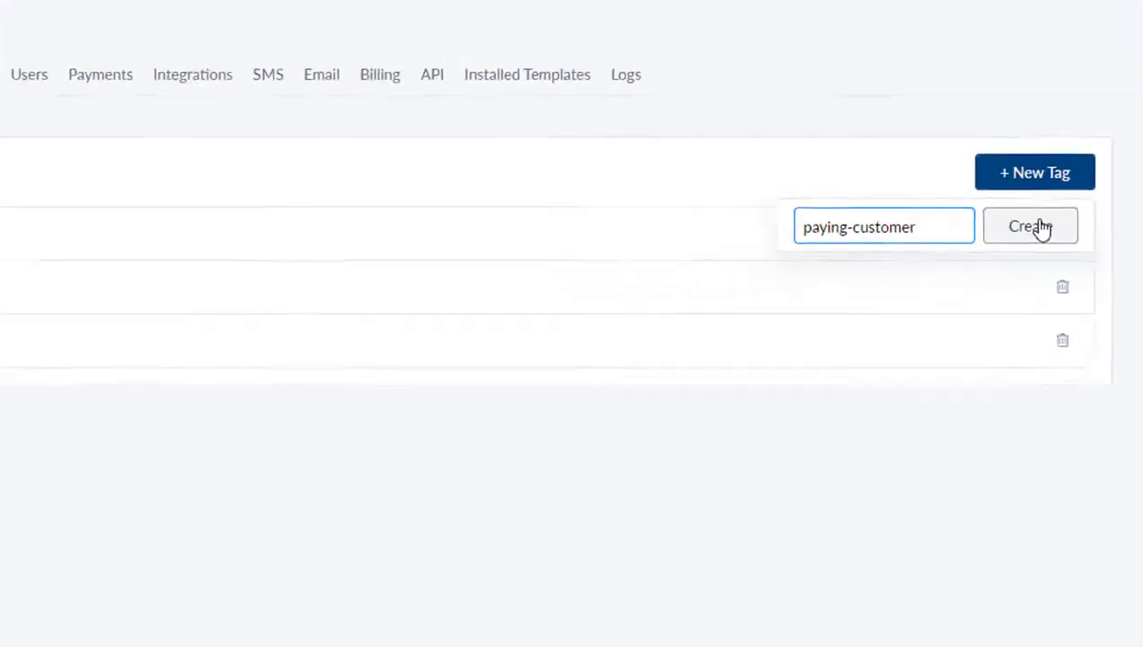
left_click(1040, 228)
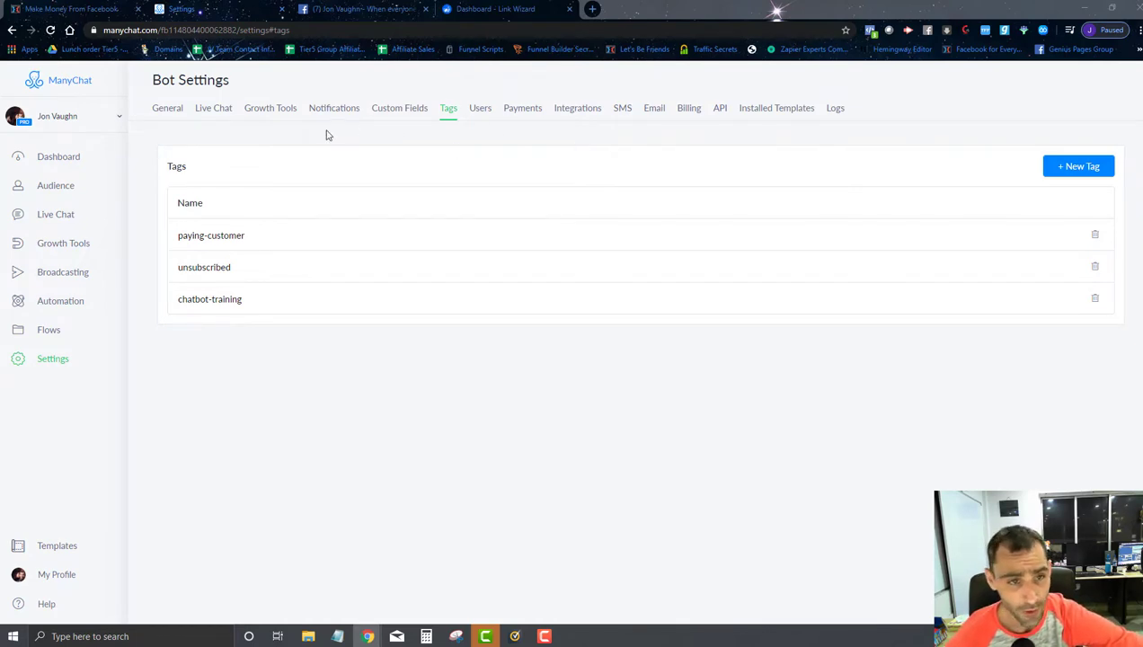
Step: Generate an invitation link for a new team member with the Admin role and copy it
left_click(479, 110)
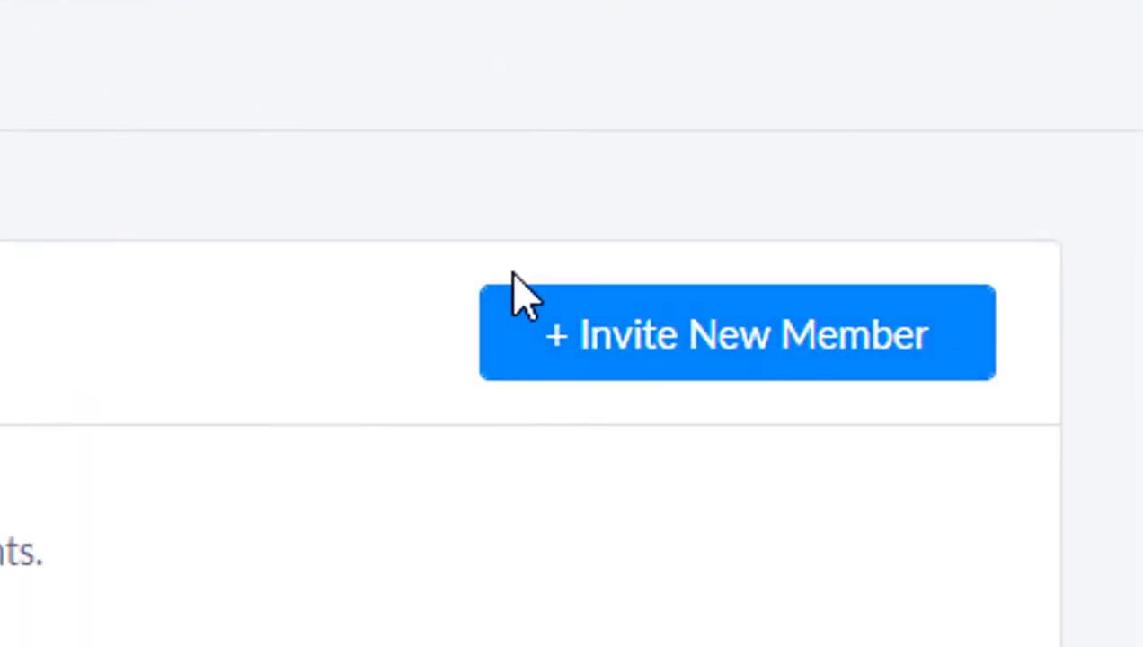
left_click(637, 360)
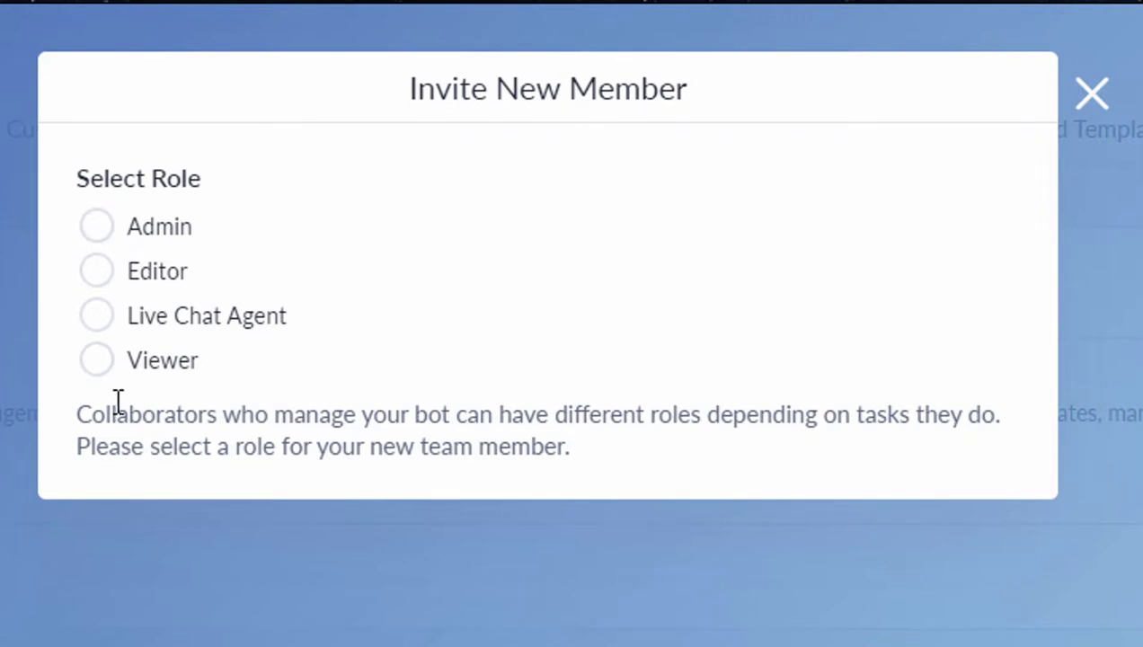
left_click(95, 230)
left_click(490, 541)
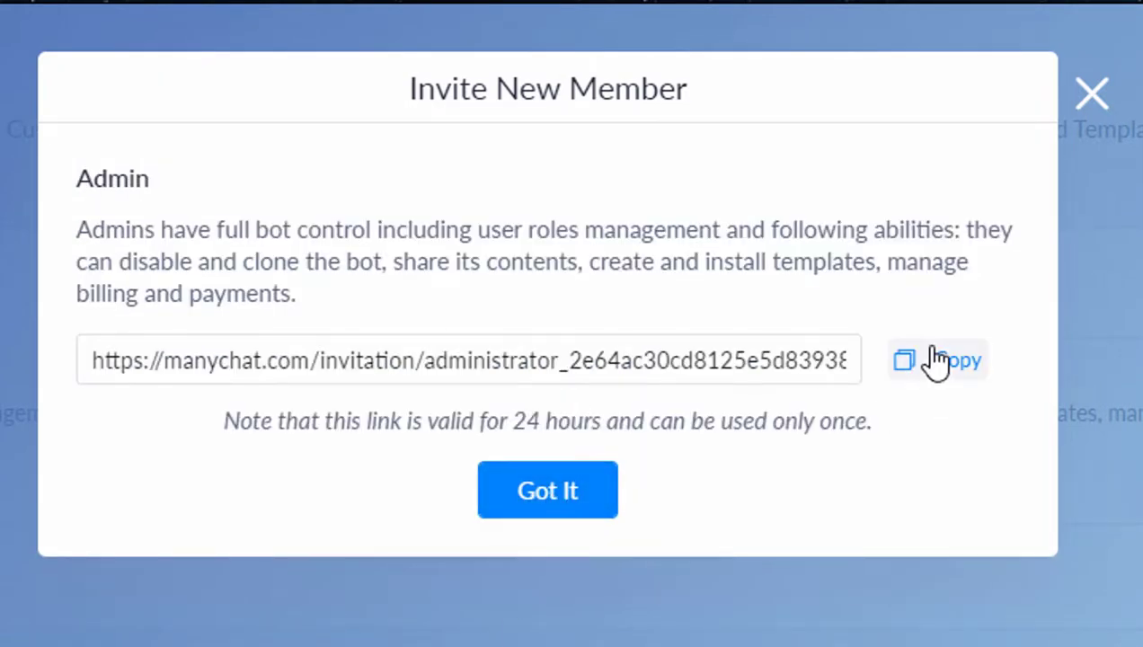
left_click(931, 360)
left_click(544, 480)
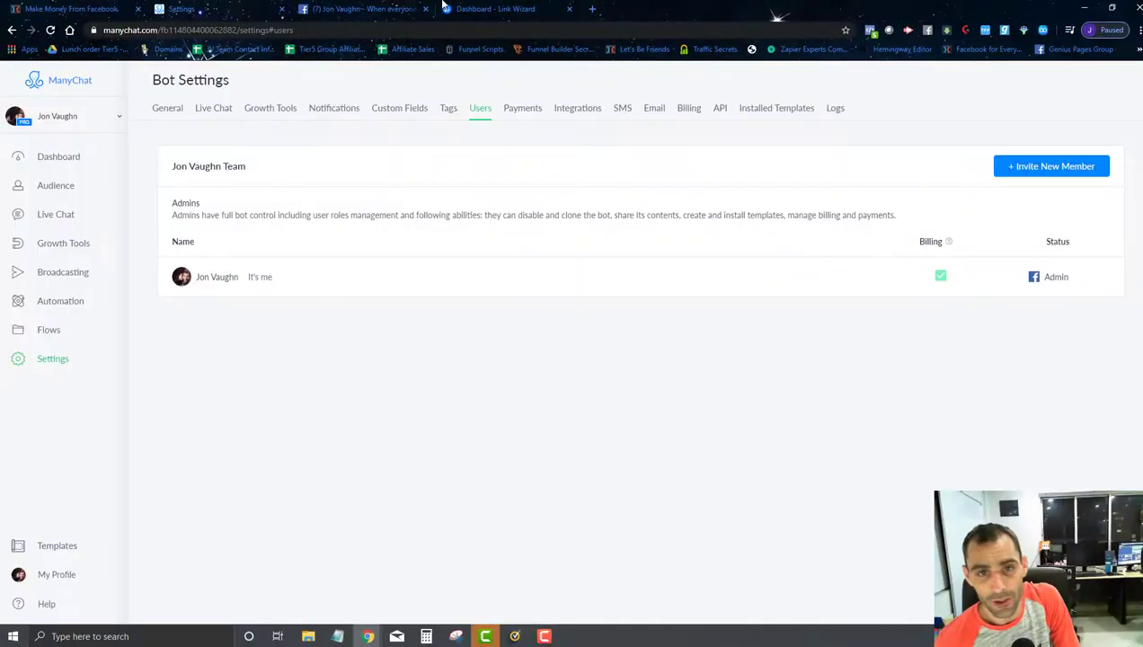
Step: Switch to Facebook and send the copied one-time admin invitation link to the team member in the open chat
left_click(342, 9)
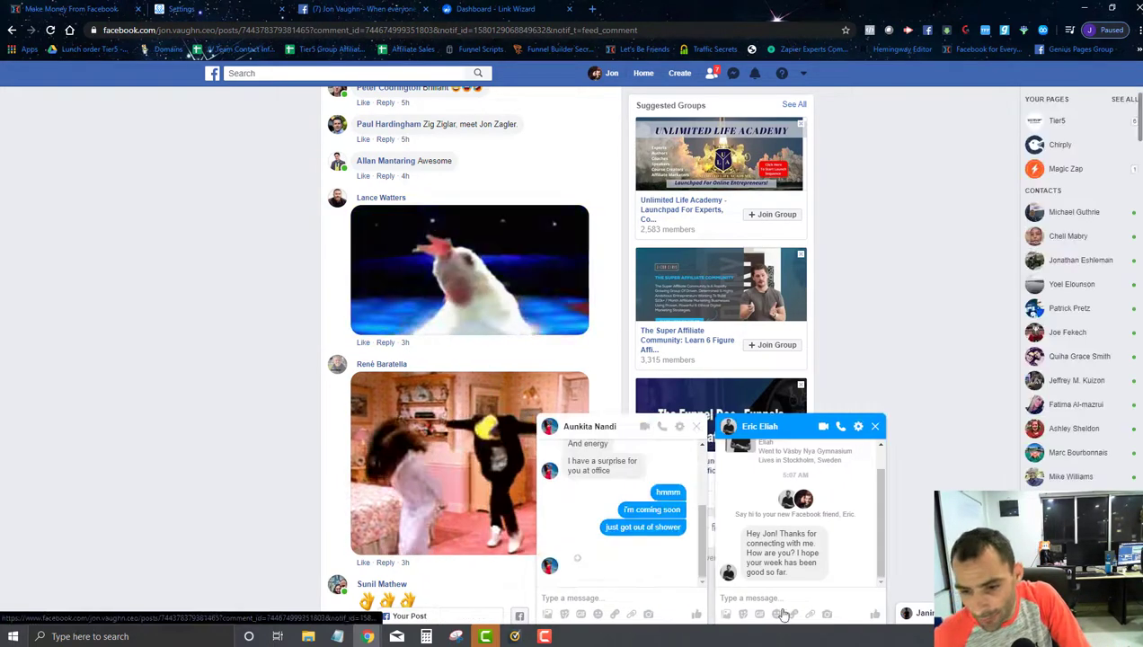
left_click(629, 599)
key("ctrl+v")
key("Return")
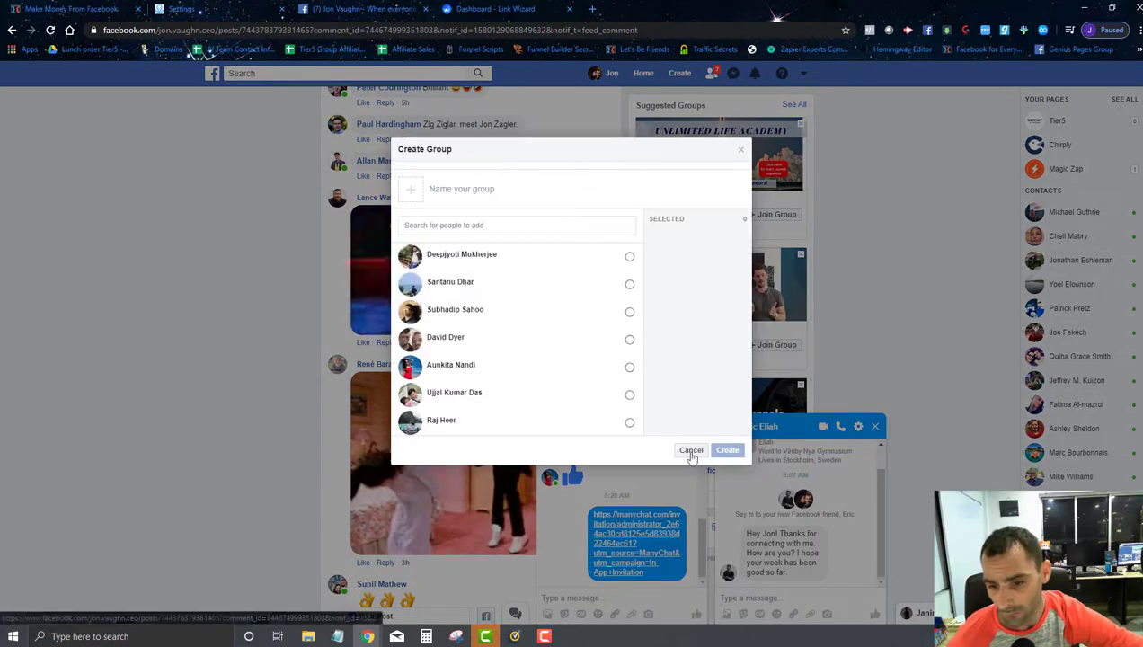
left_click(690, 450)
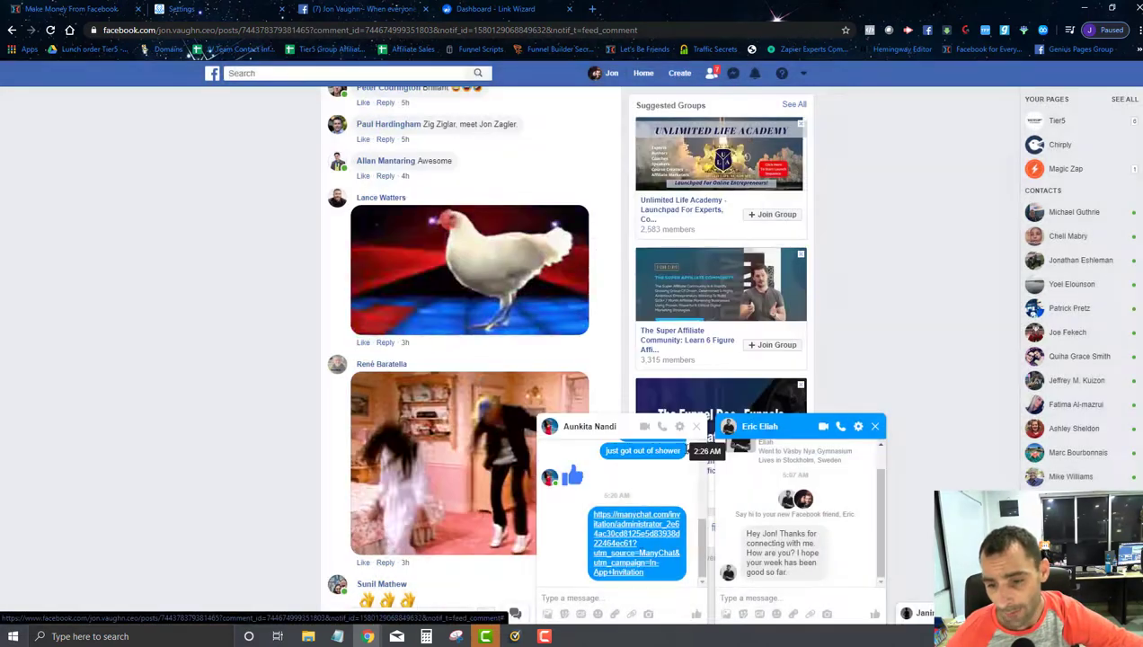
scroll(546, 459, "down", 1)
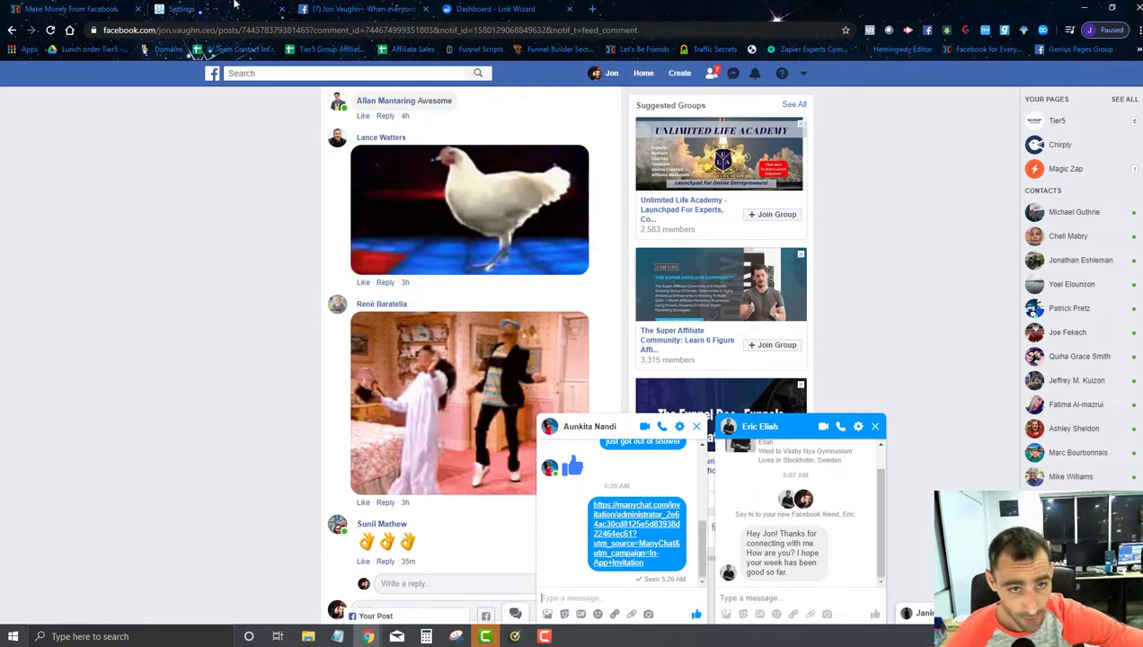
Step: Switch back to ManyChat and examine the flows list and the contents of the Basics folder
key("ctrl+shift+Tab")
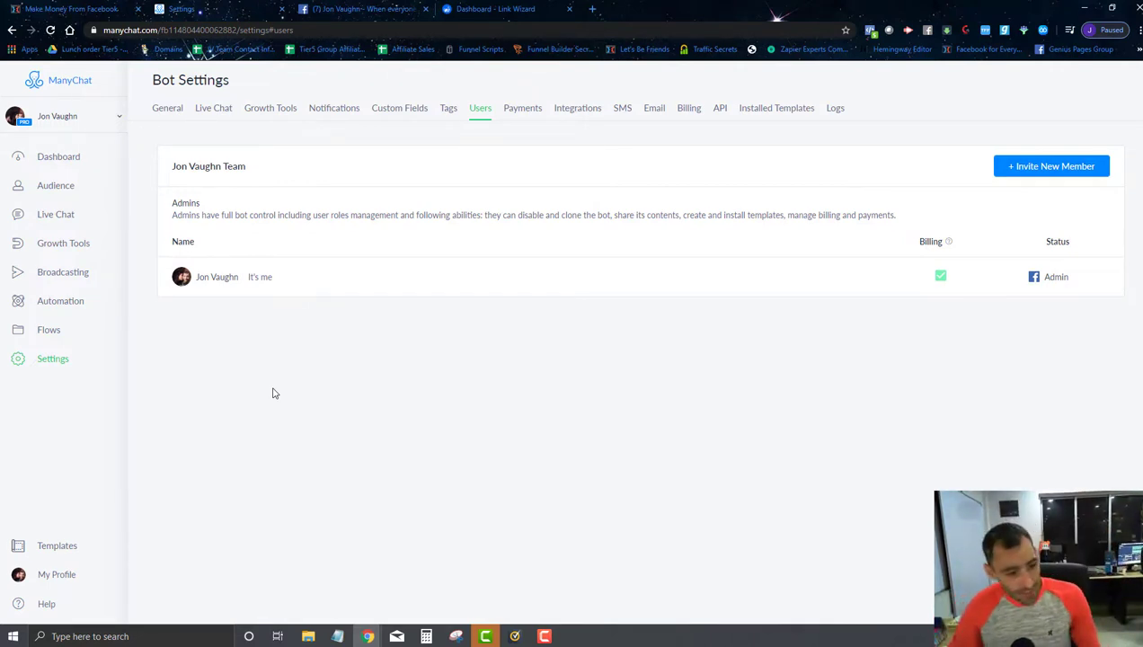
left_click(63, 335)
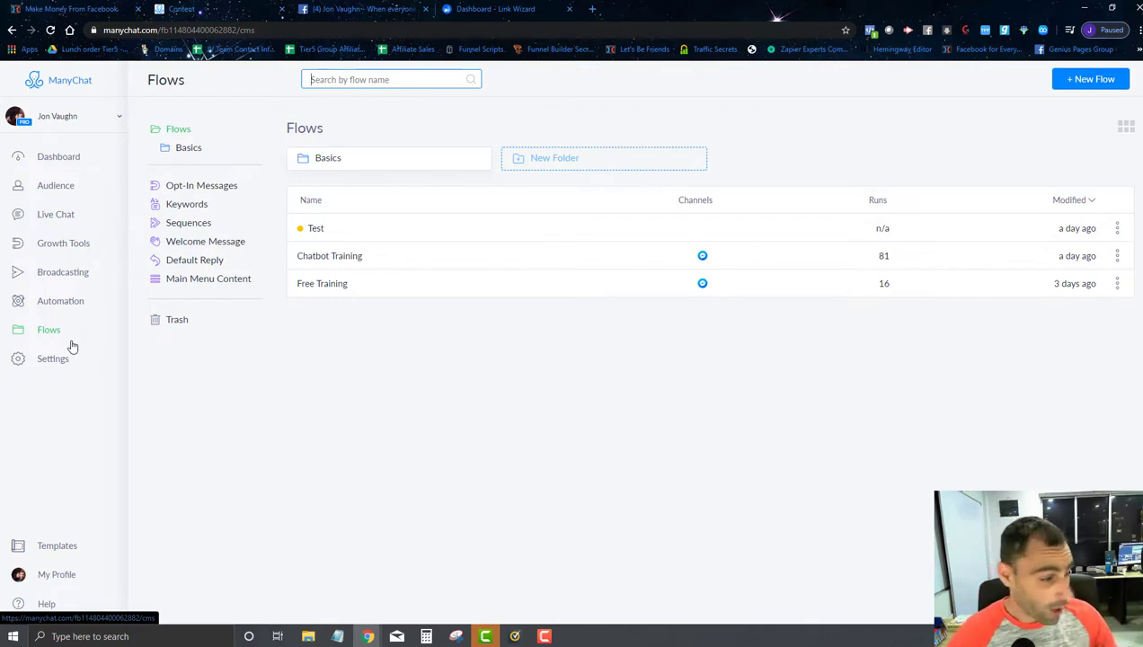
left_click(59, 330)
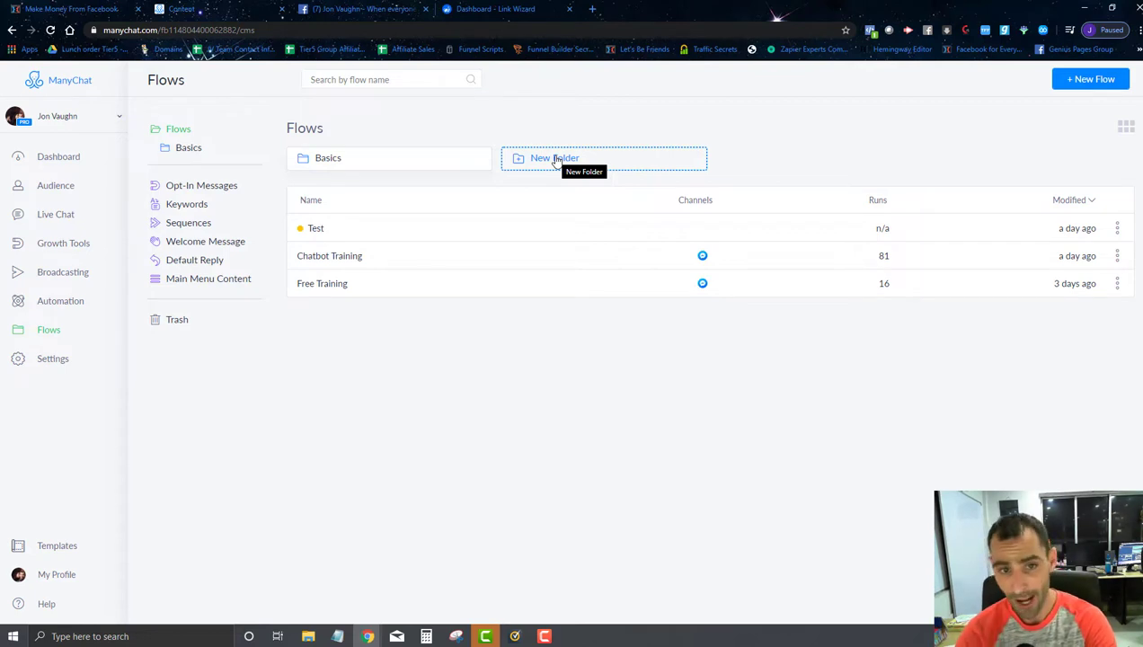
left_click(325, 158)
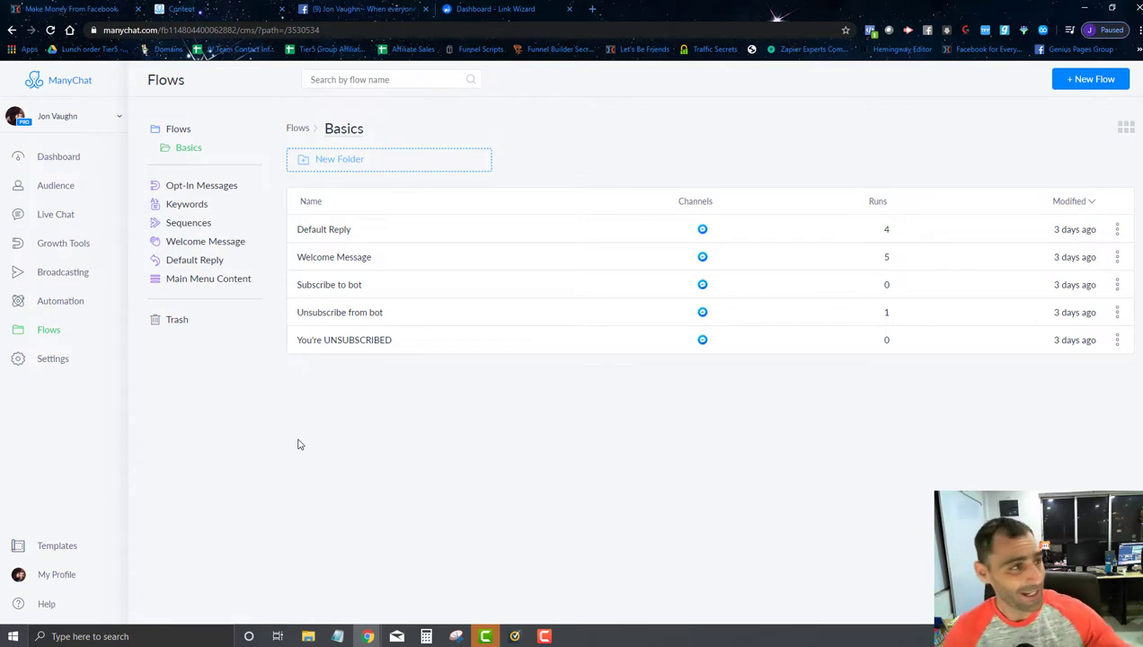
left_click(297, 131)
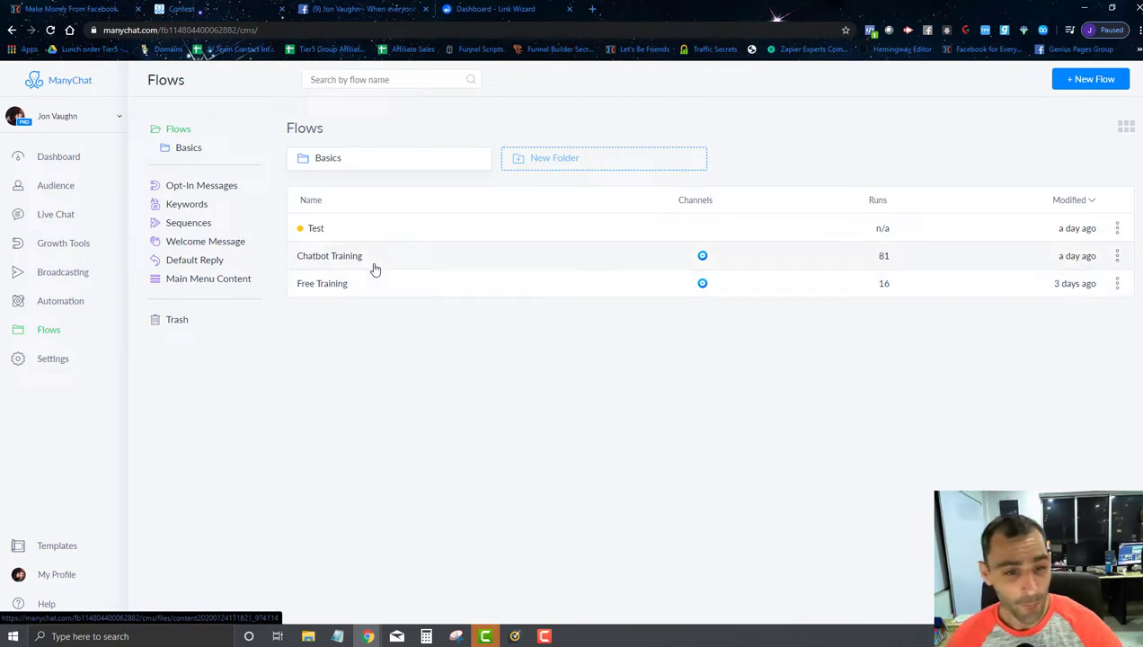
Step: Examine the bot's automations, including the main menu, the Welcome Message flow in its editor, and the keyword rules
left_click(54, 303)
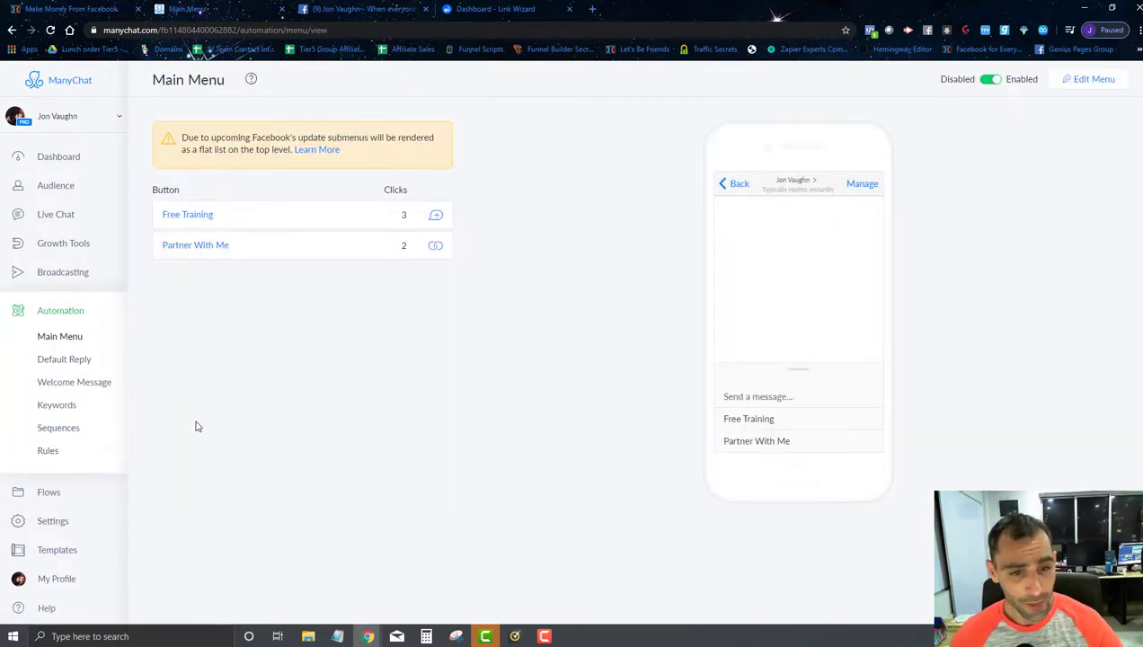
left_click(86, 389)
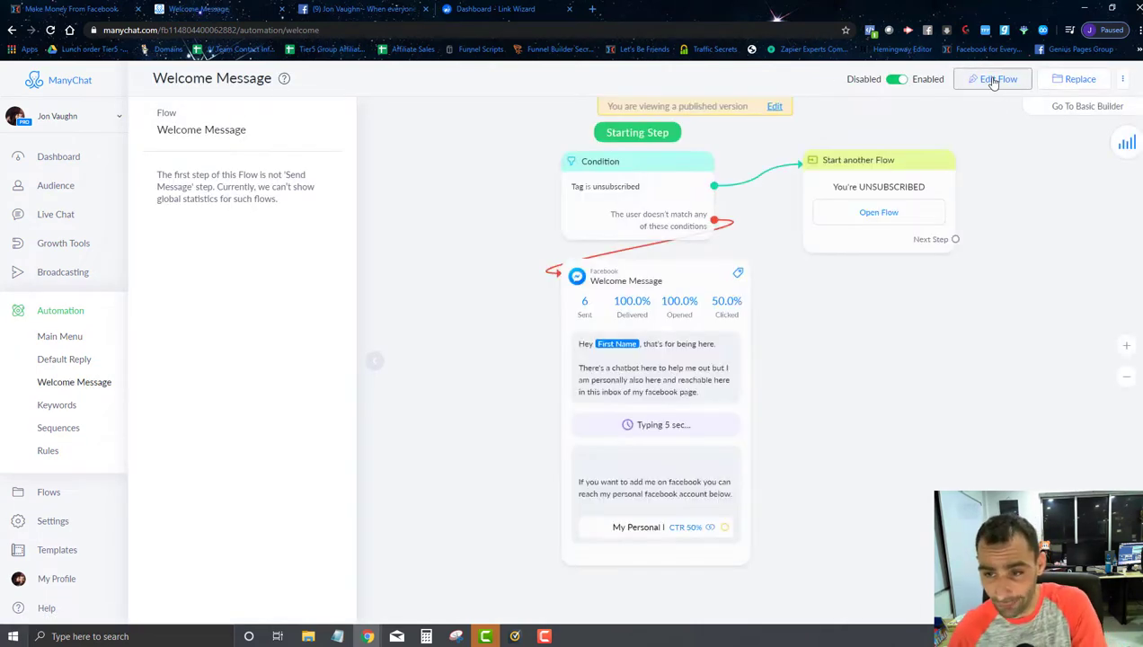
left_click(993, 81)
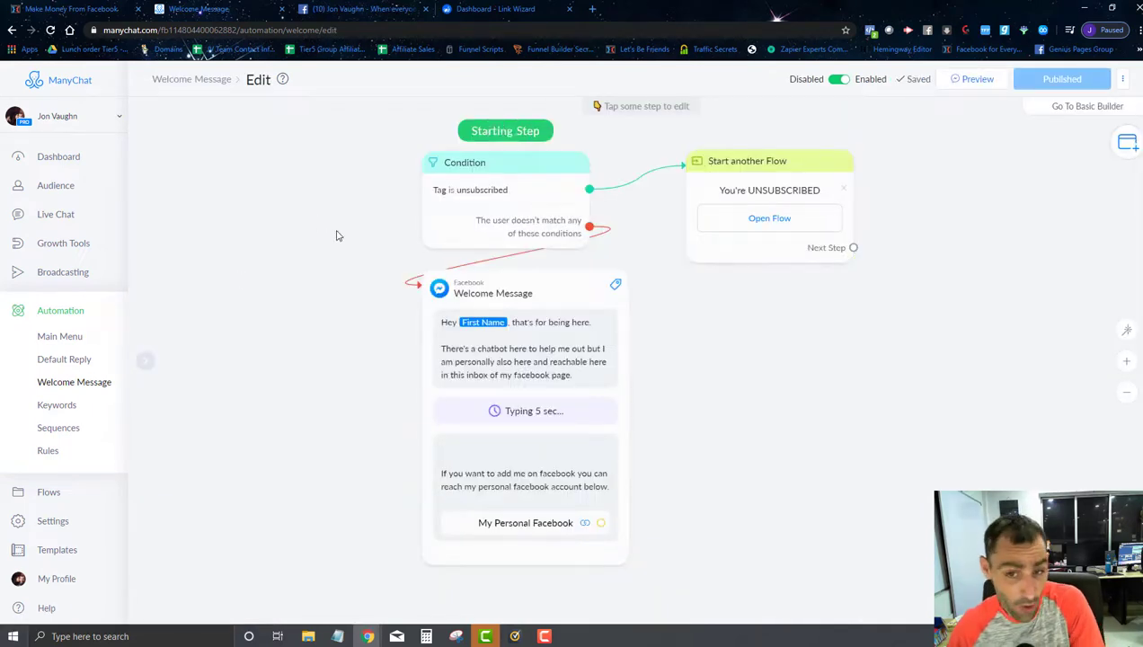
scroll(373, 288, "down", 2)
scroll(371, 288, "up", 2)
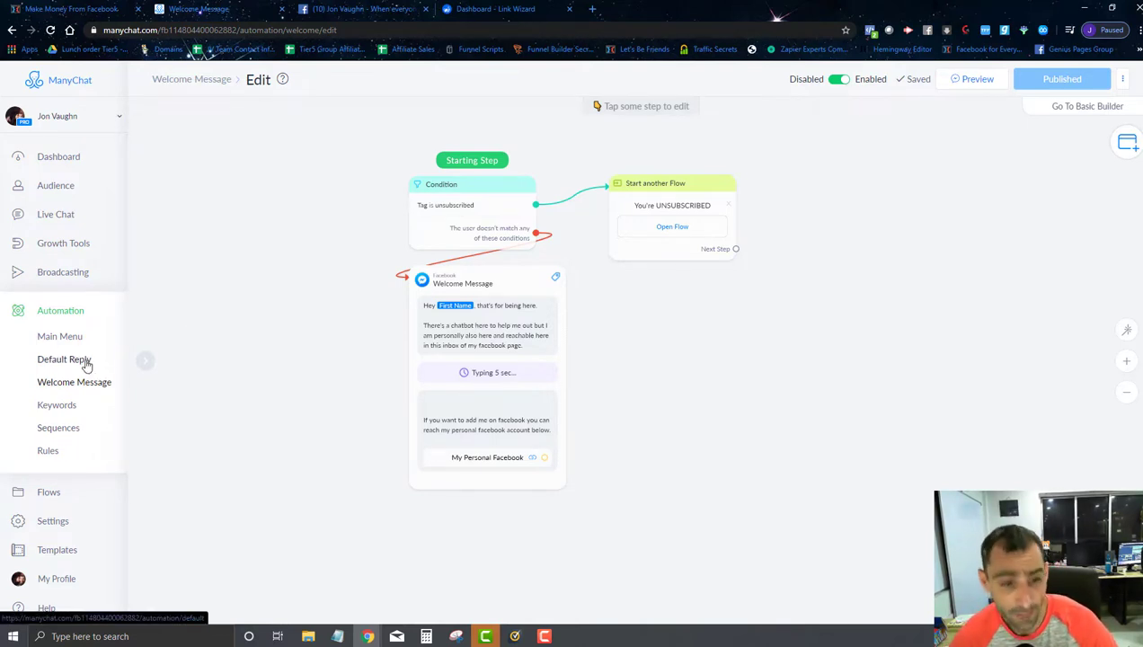
left_click(43, 407)
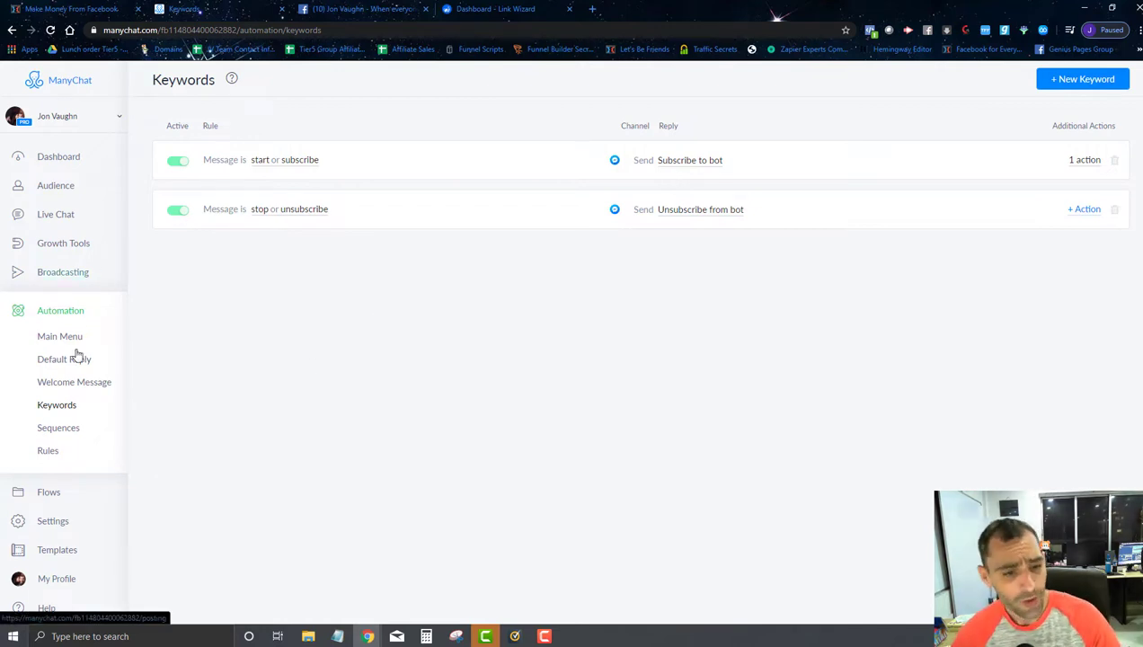
Step: Delete the Test flow from the flows list and start a new flow
left_click(40, 493)
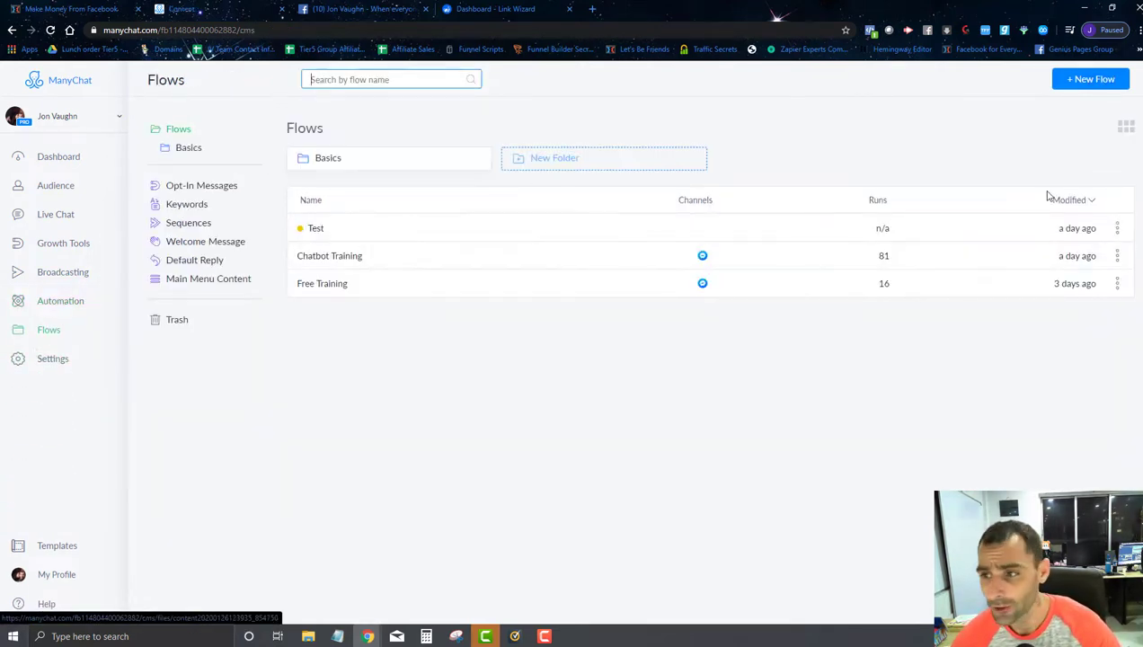
left_click(1117, 231)
left_click(1034, 324)
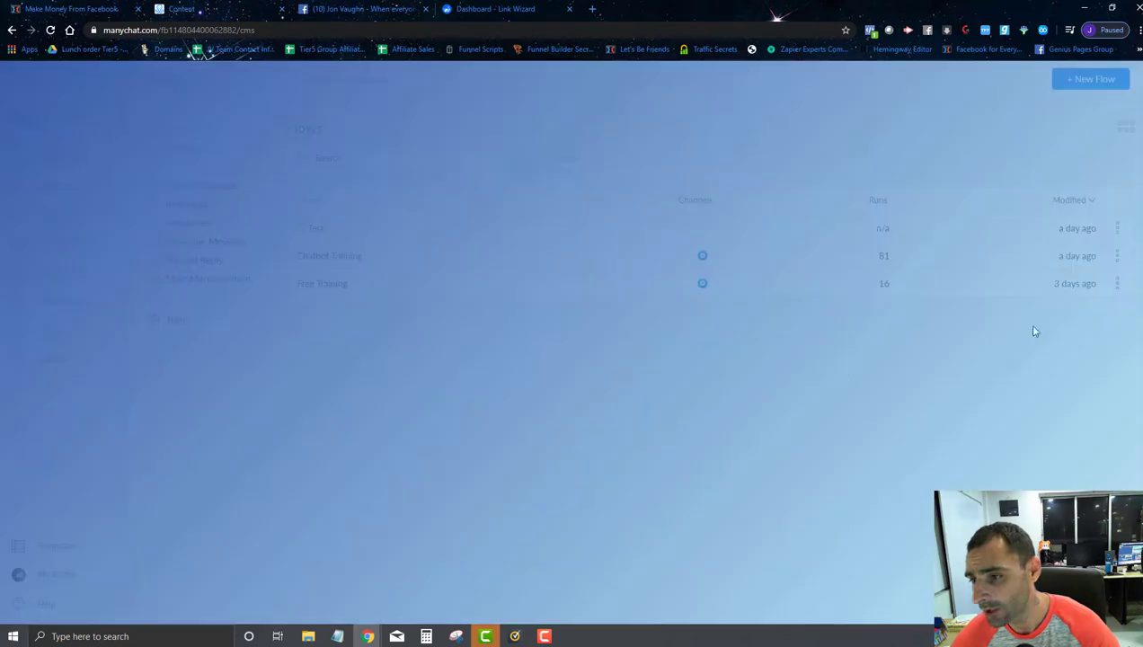
left_click(654, 176)
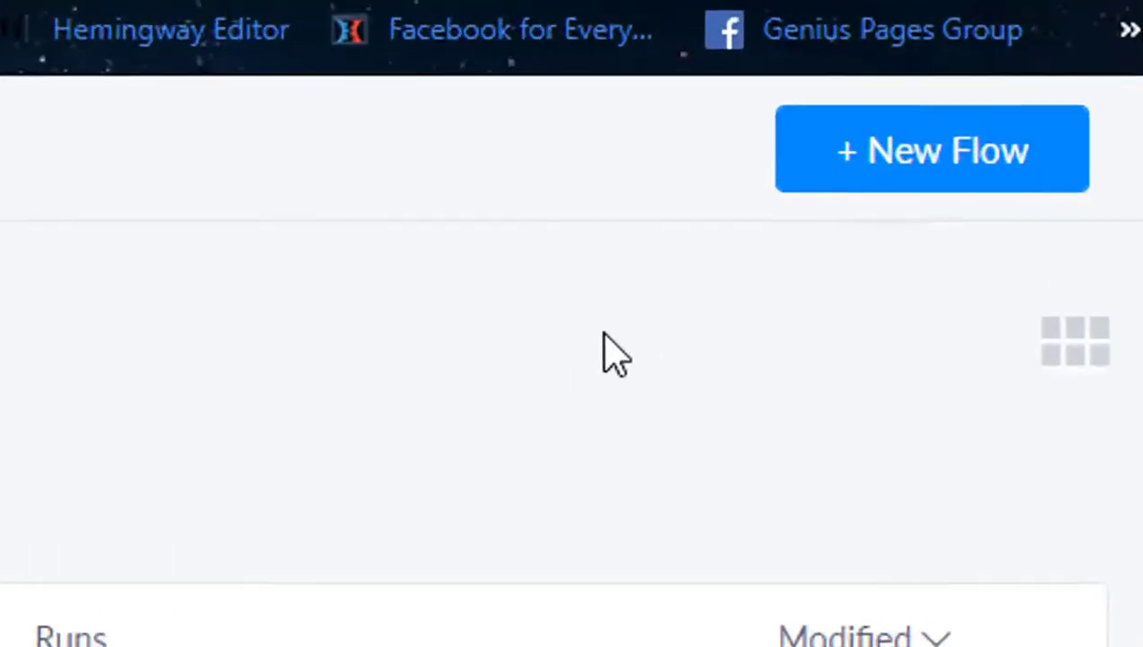
left_click(1085, 82)
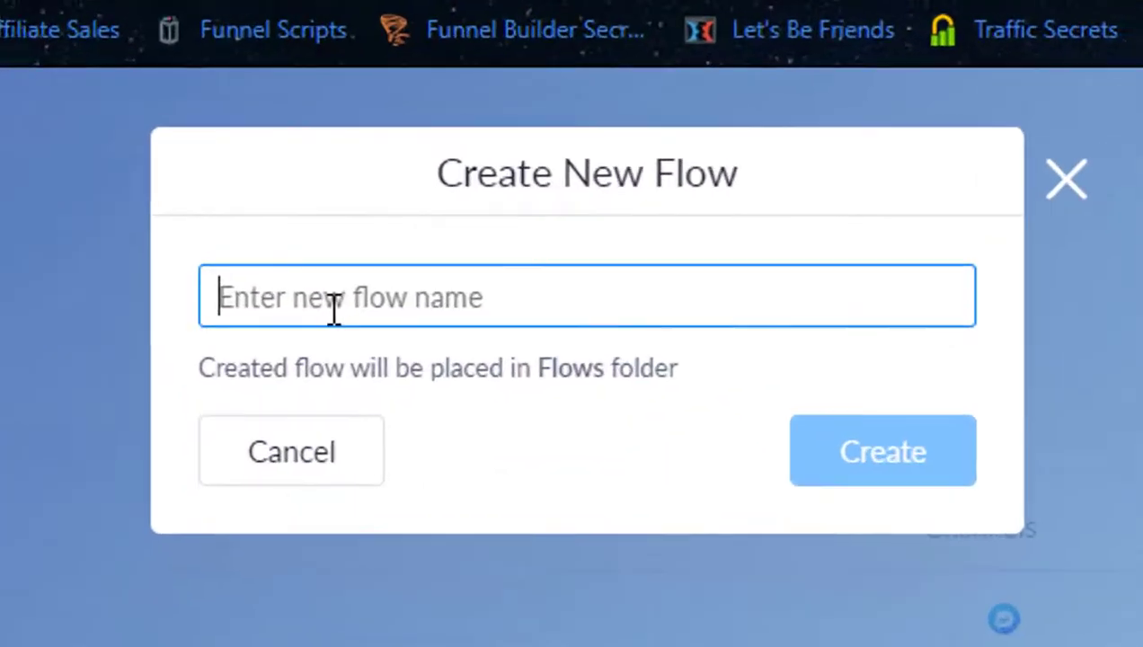
type("Training Flo")
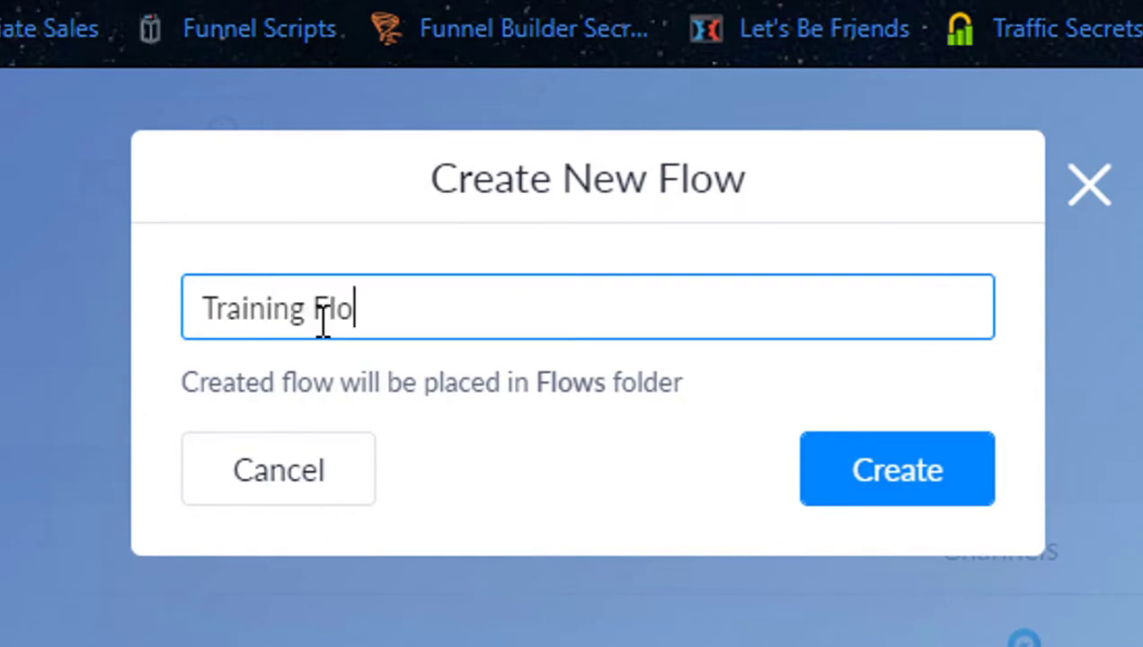
key("BackSpace")
key("BackSpace")
key("BackSpace")
key("BackSpace")
key("BackSpace")
key("BackSpace")
key("BackSpace")
key("BackSpace")
key("BackSpace")
key("BackSpace")
key("BackSpace")
key("BackSpace")
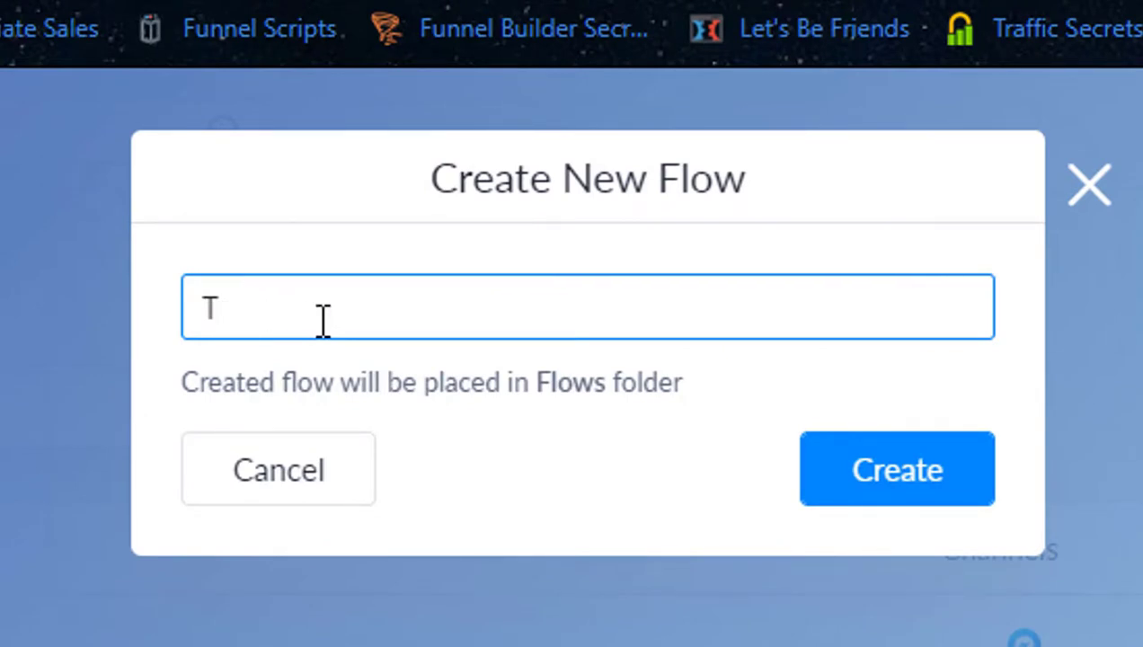
Step: Name the new flow "Learning About Flows" and create it in the Flows folder
type("Learning ASb")
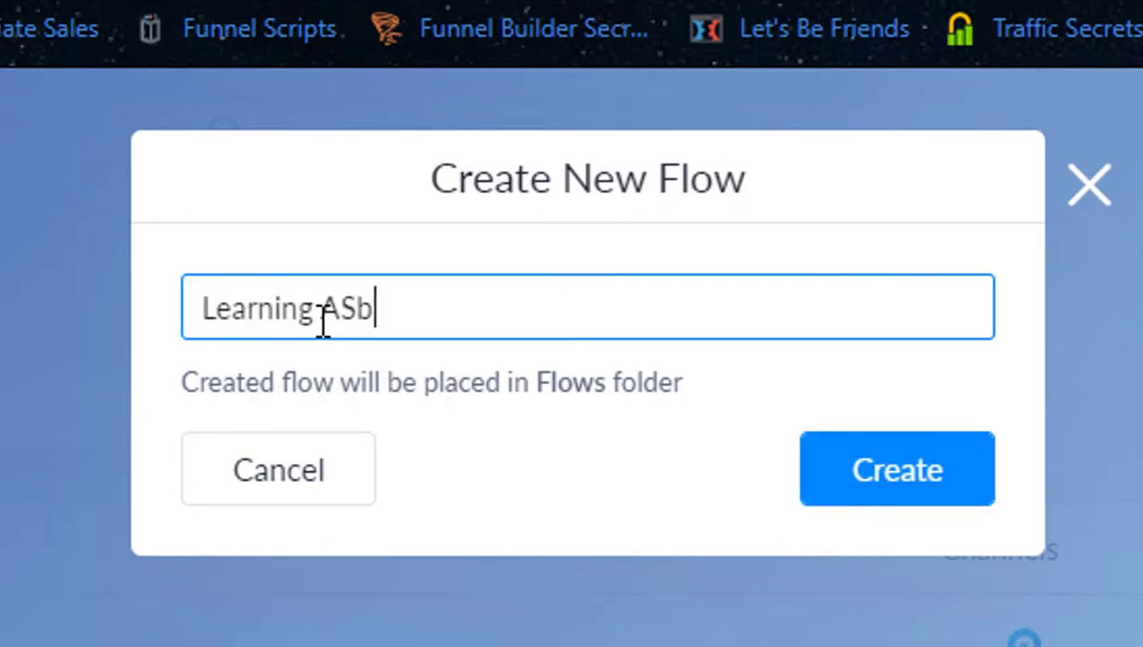
key("BackSpace")
key("BackSpace")
type("bout Flows")
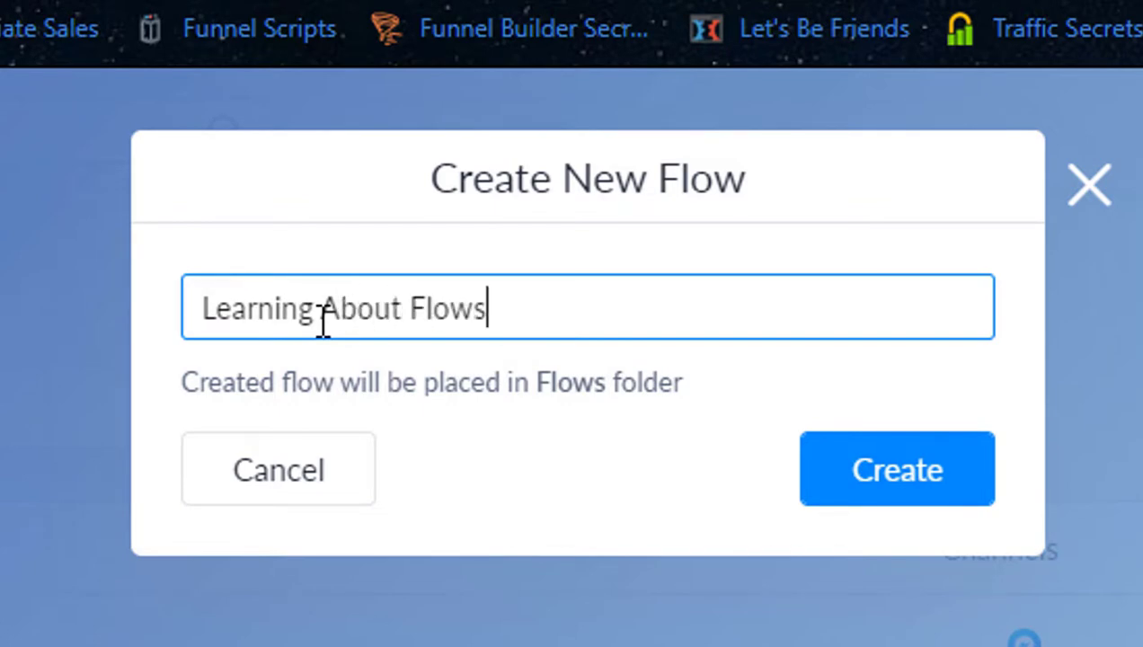
left_click(862, 483)
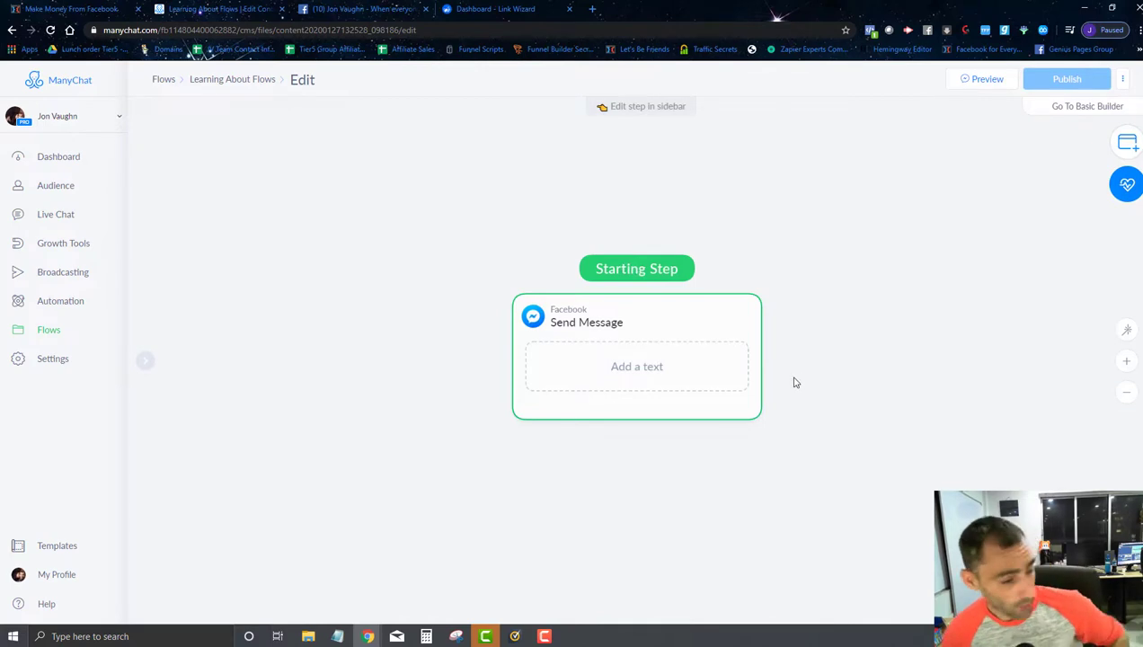
Step: View the Learning About Flows flow in the Basic Builder and return to the Flow Builder
left_click(1076, 106)
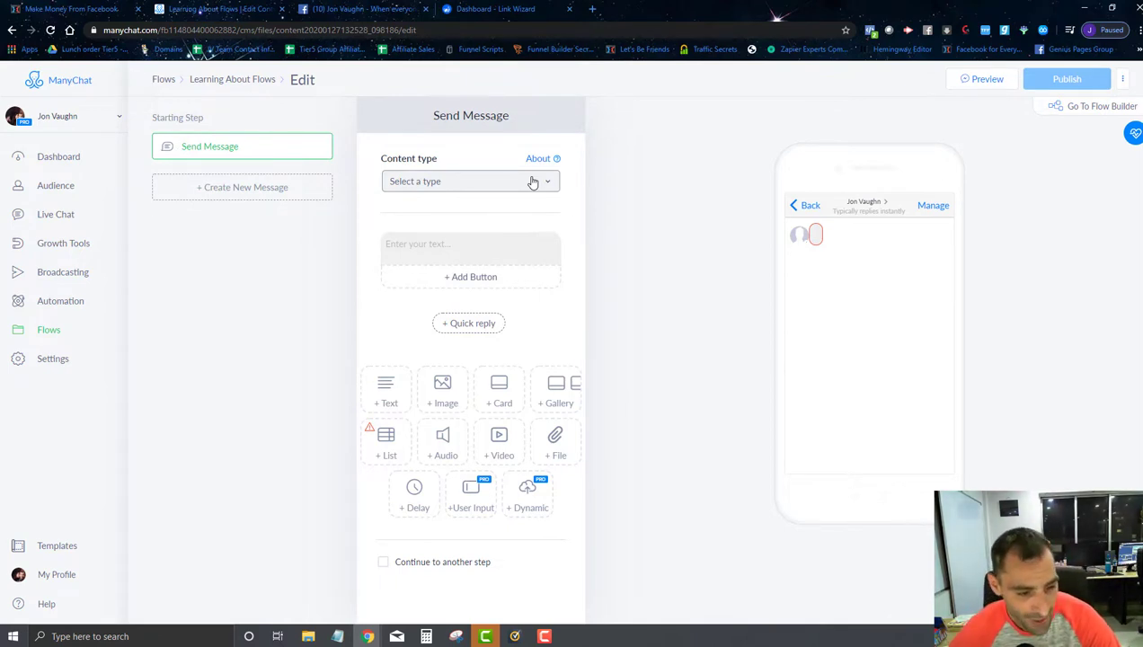
left_click(1095, 108)
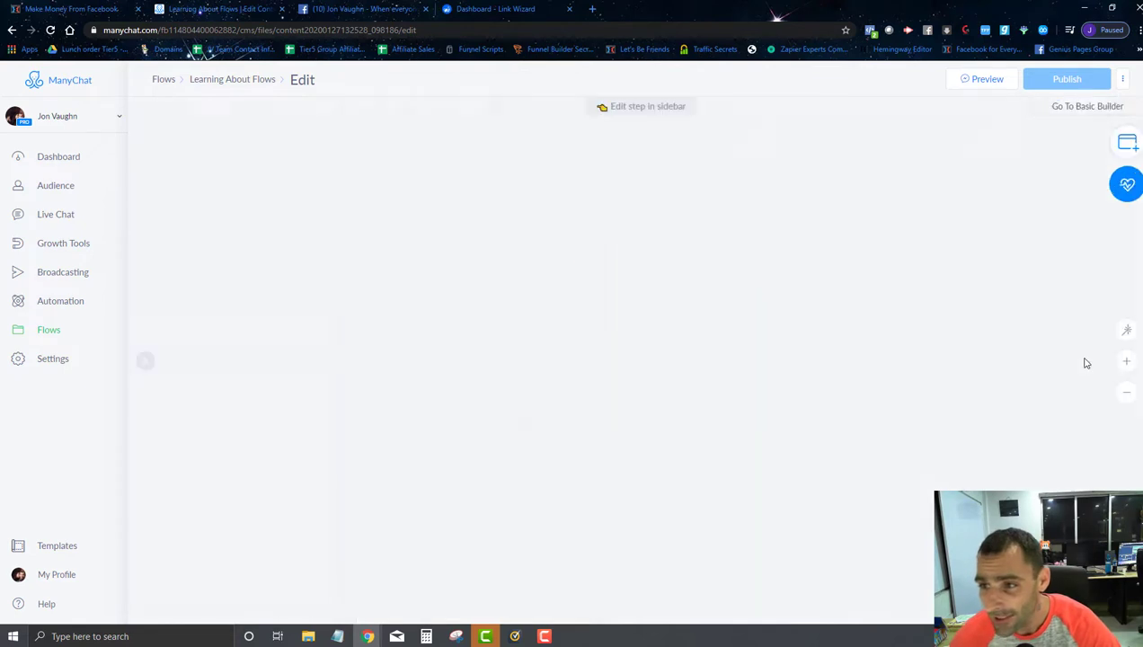
left_click_drag(786, 390, 671, 295)
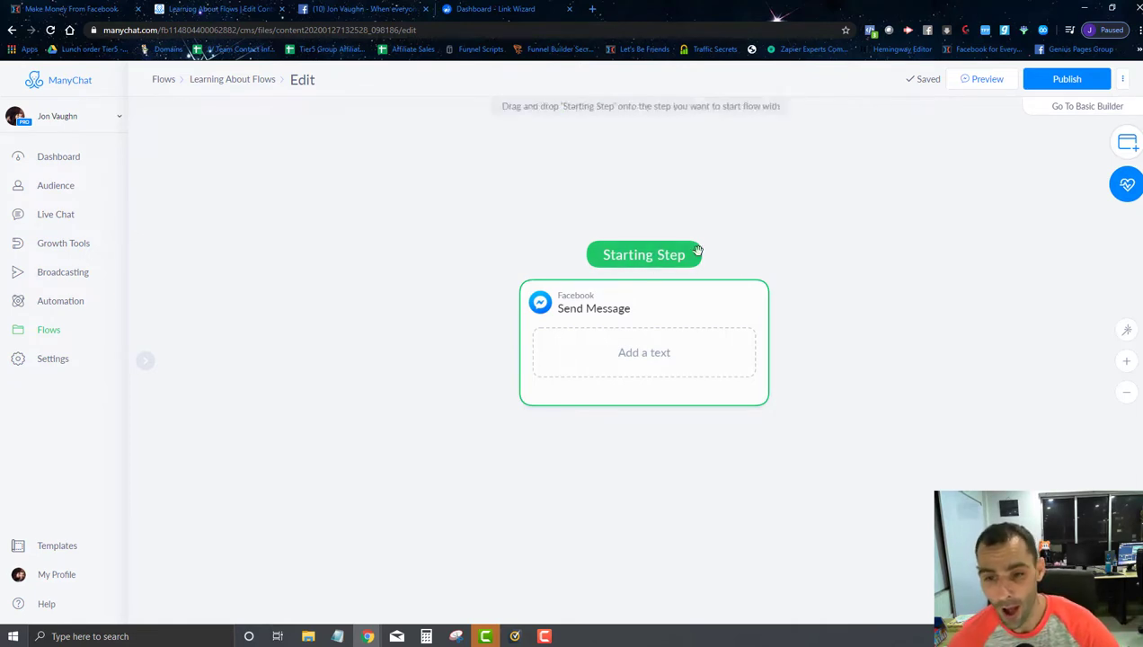
Step: Write "Learning about flows starting step 1." as the text of the starting Send Message step
left_click_drag(669, 316, 606, 291)
left_click(558, 331)
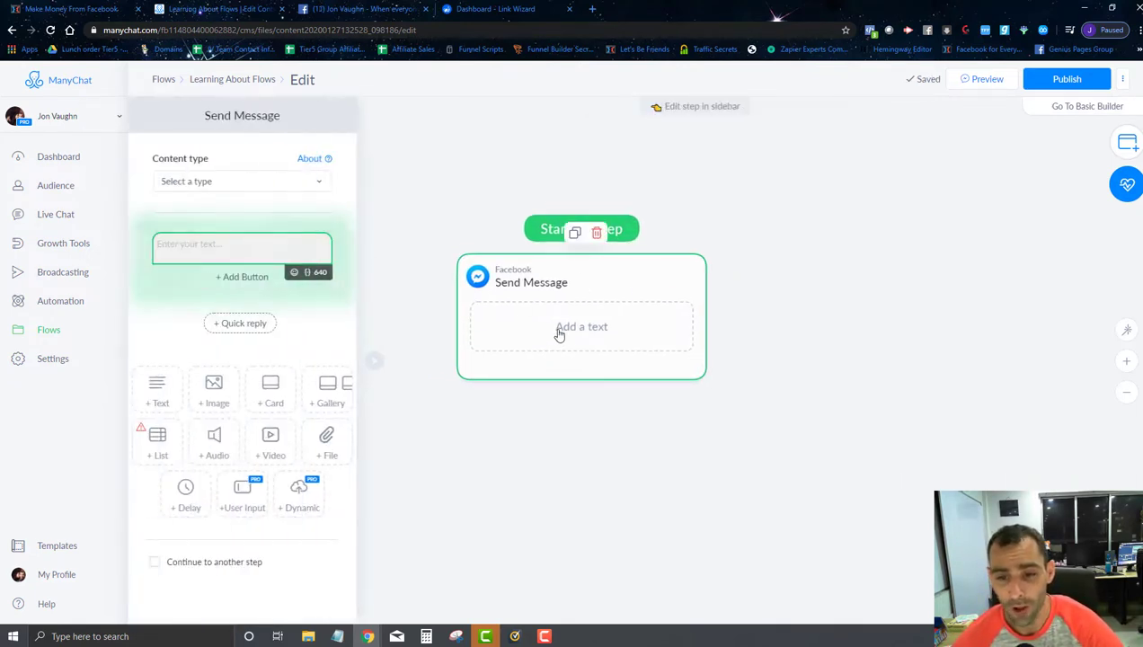
type("Lea")
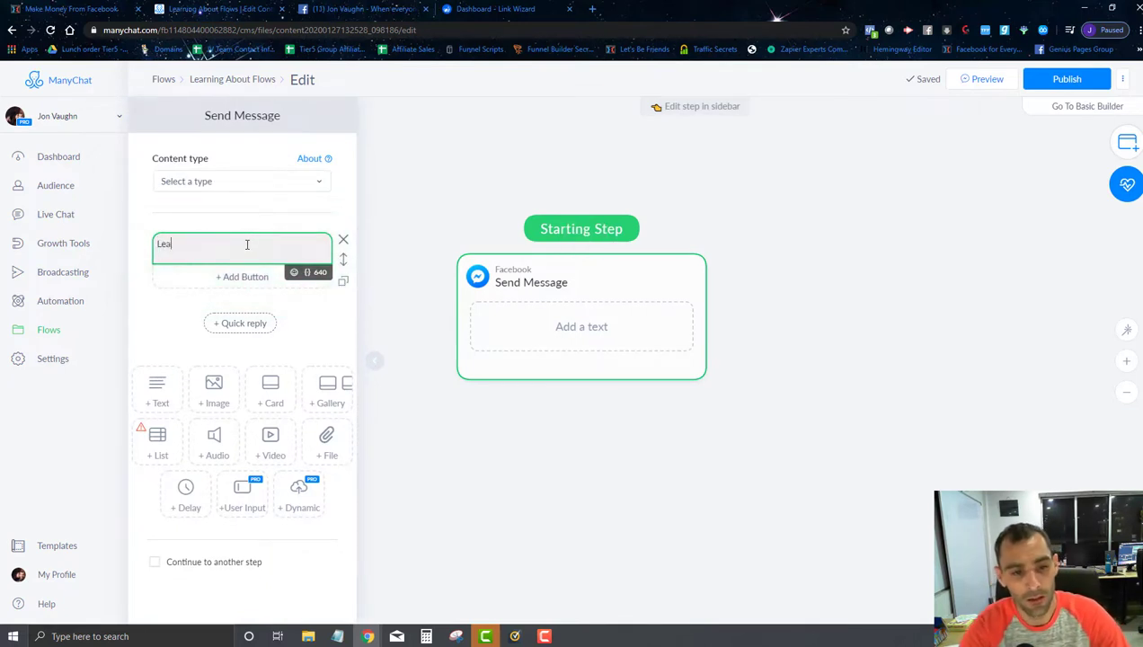
type("rning about flo")
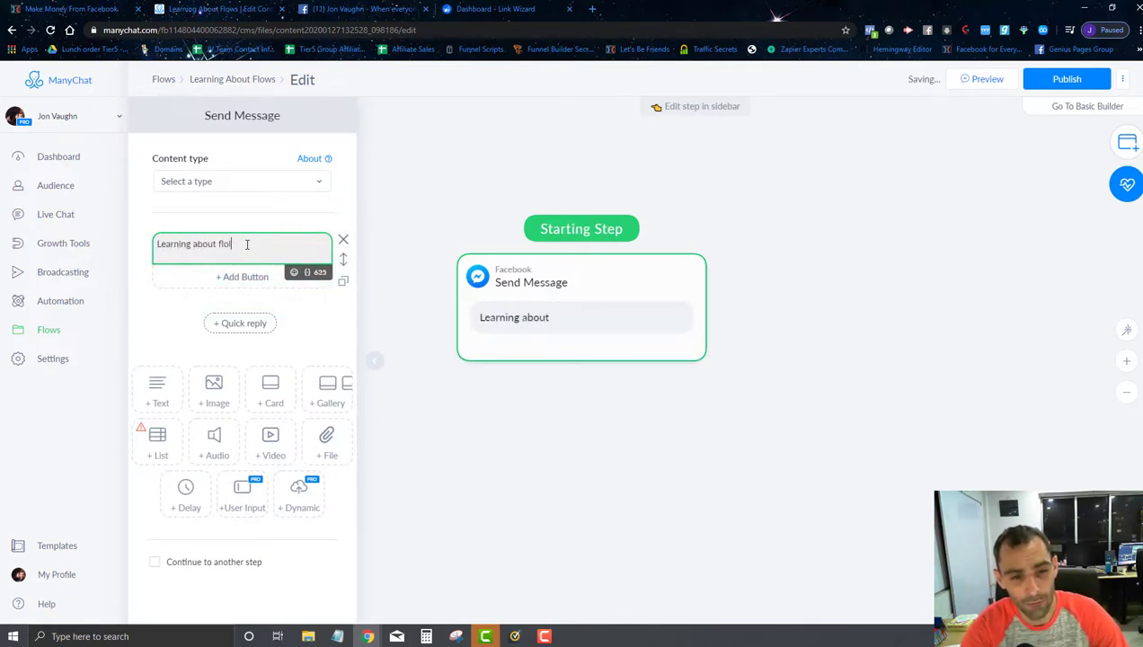
key("BackSpace")
key("BackSpace")
key("BackSpace")
key("BackSpace")
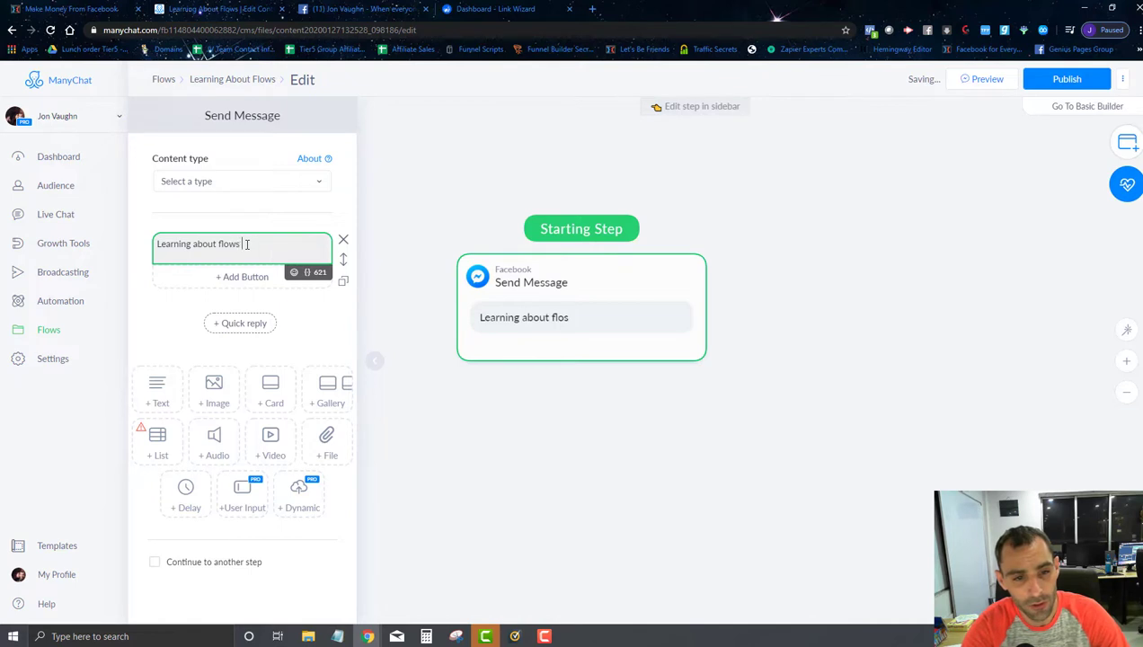
type("ws starting step 1.")
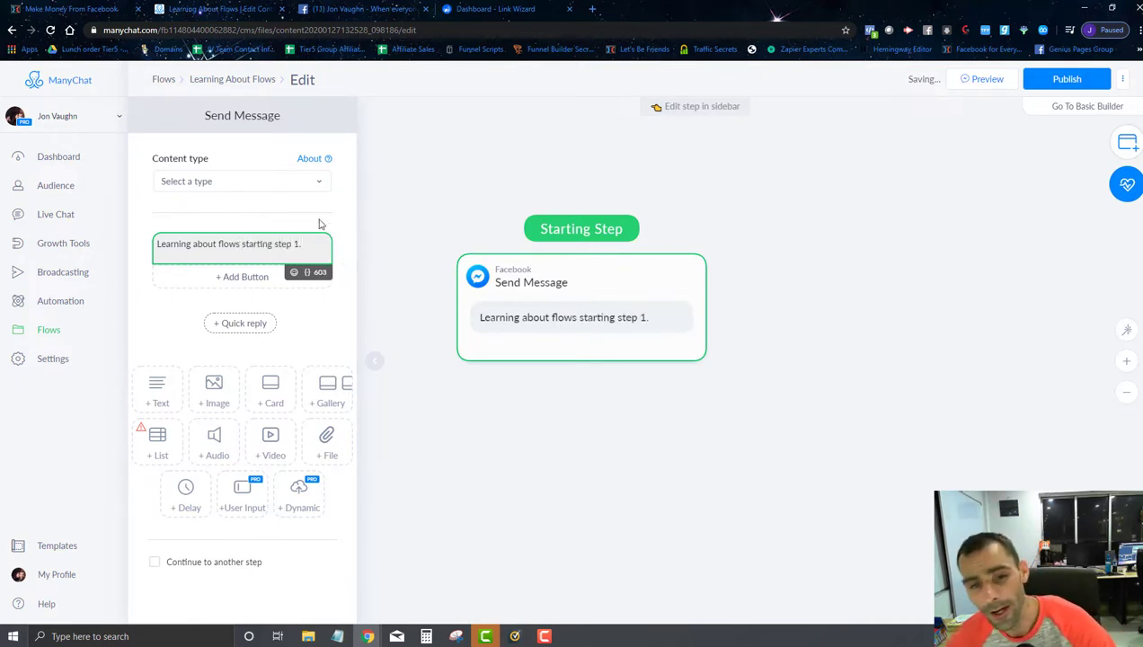
Step: Set the starting message's content type to Other and review the available content types
left_click(253, 180)
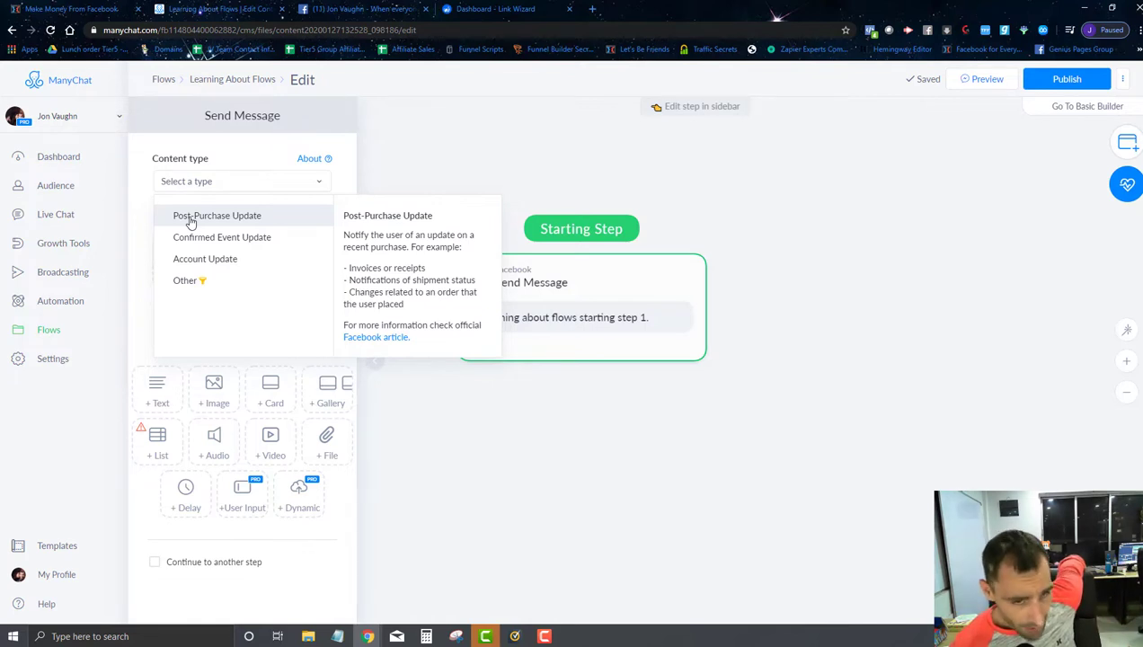
left_click(186, 283)
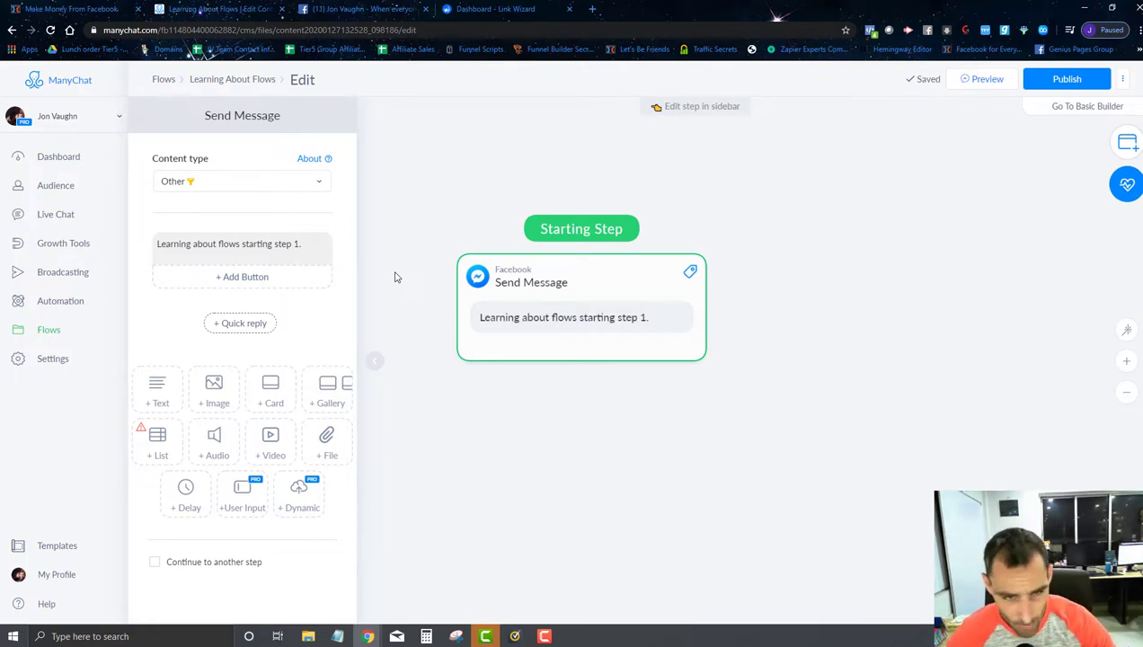
left_click(281, 185)
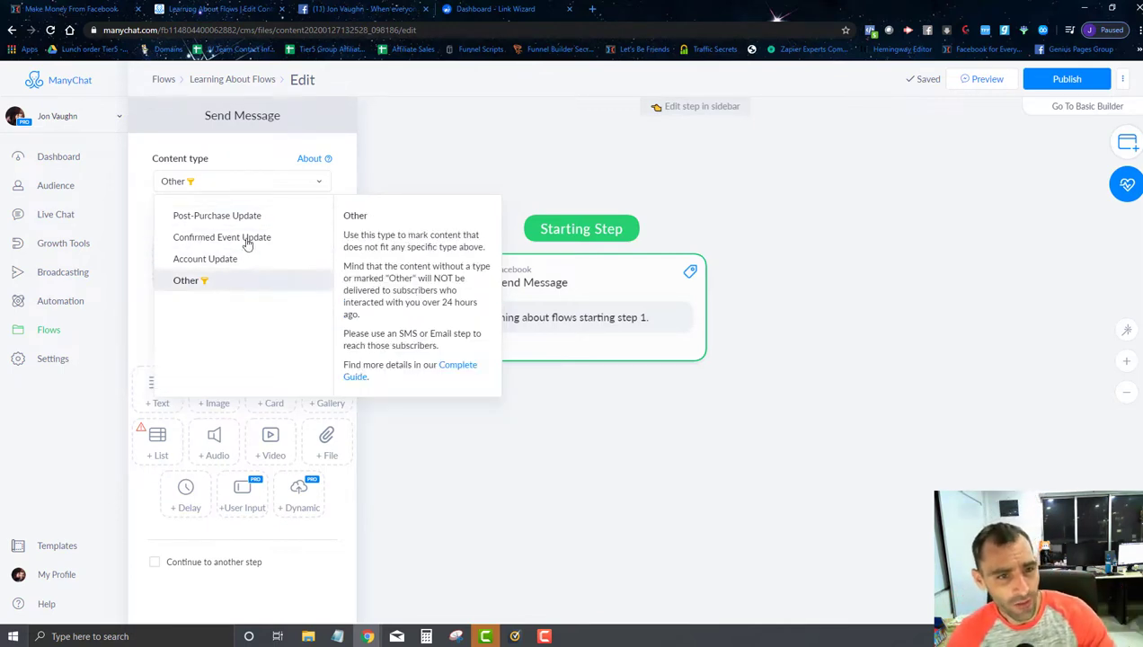
left_click(502, 135)
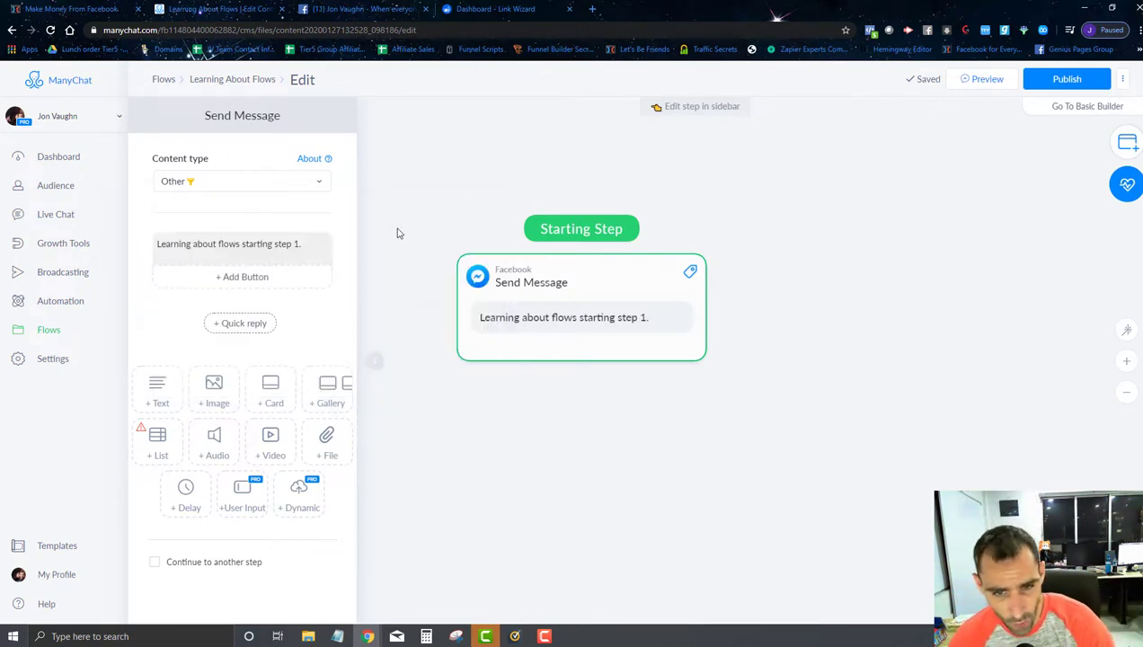
Step: Duplicate the starting Send Message step, keeping the copy beside the original
left_click_drag(587, 278, 552, 278)
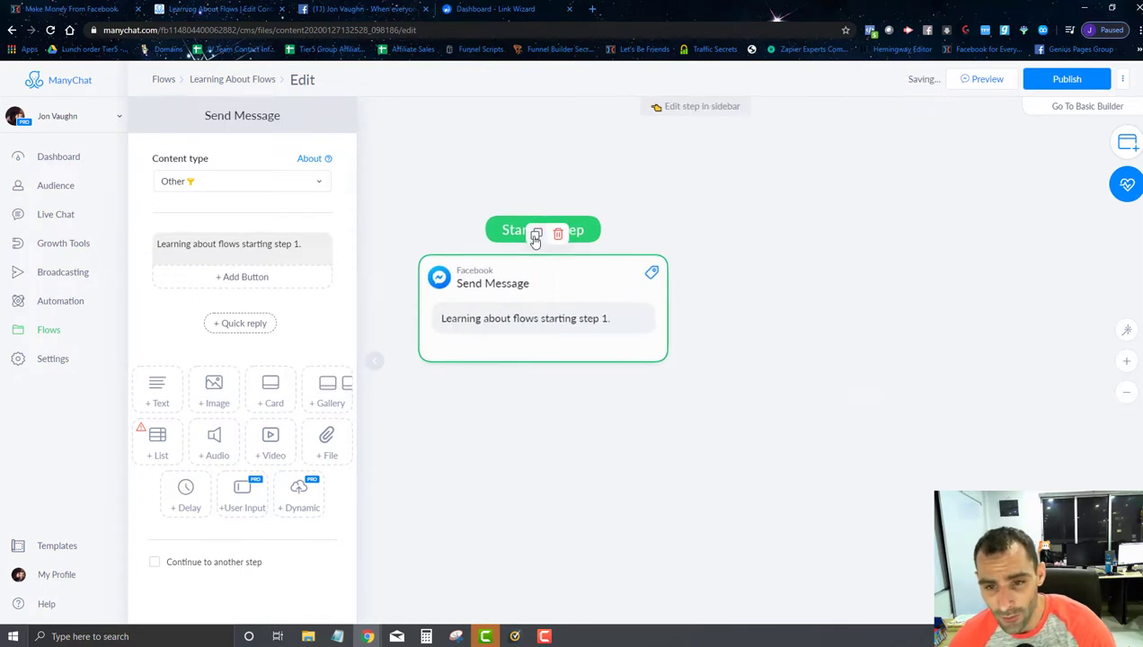
left_click(537, 233)
left_click_drag(809, 343, 758, 273)
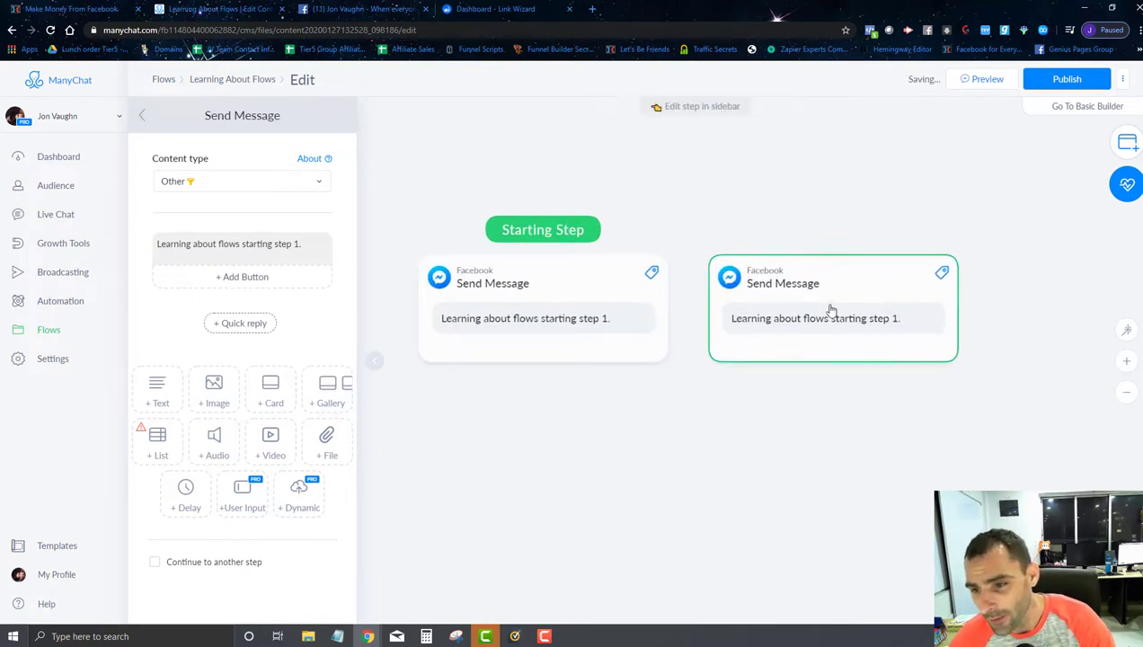
Step: Change the duplicated message's text to "Learning about flows starting step 2." and publish the flow
left_click(310, 245)
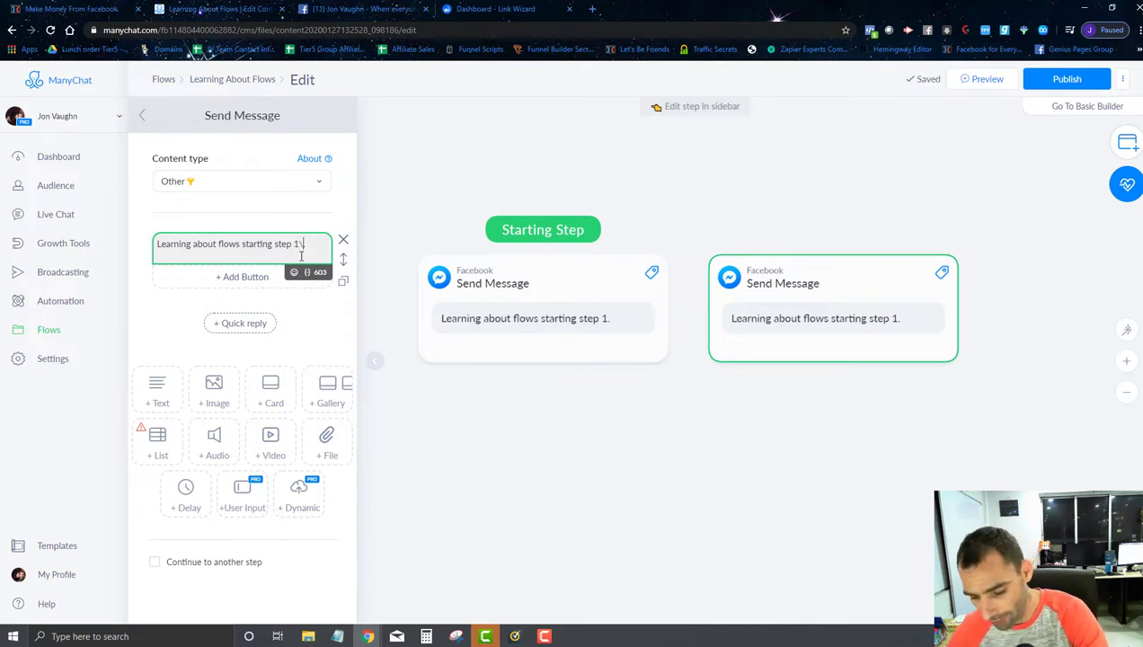
type("\\")
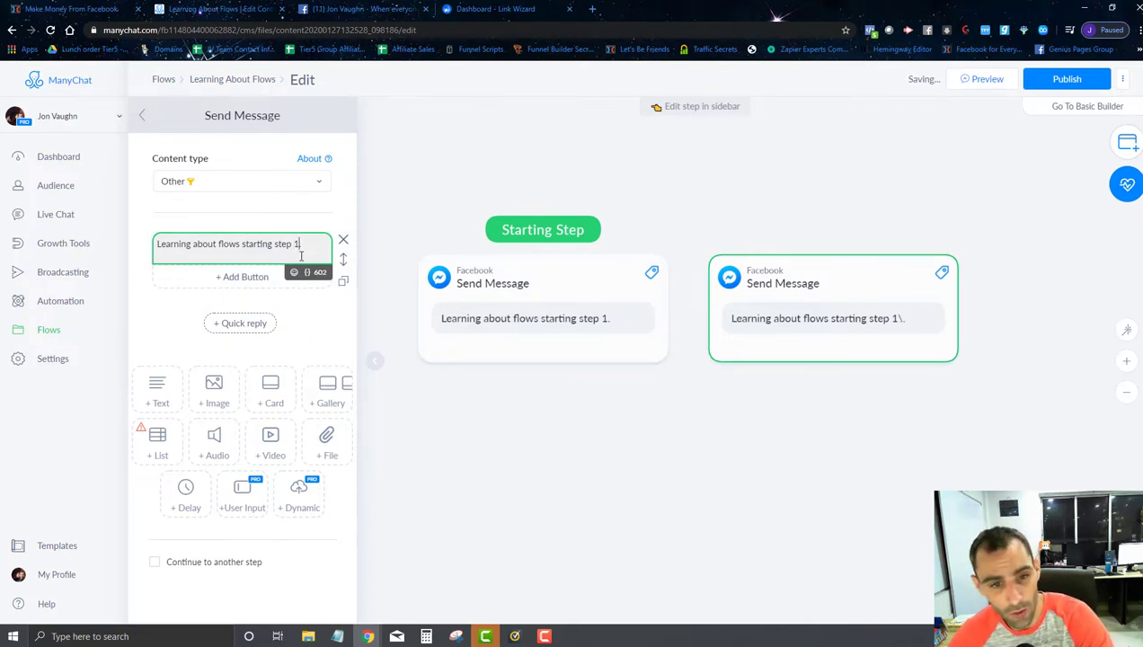
type("2")
left_click(791, 207)
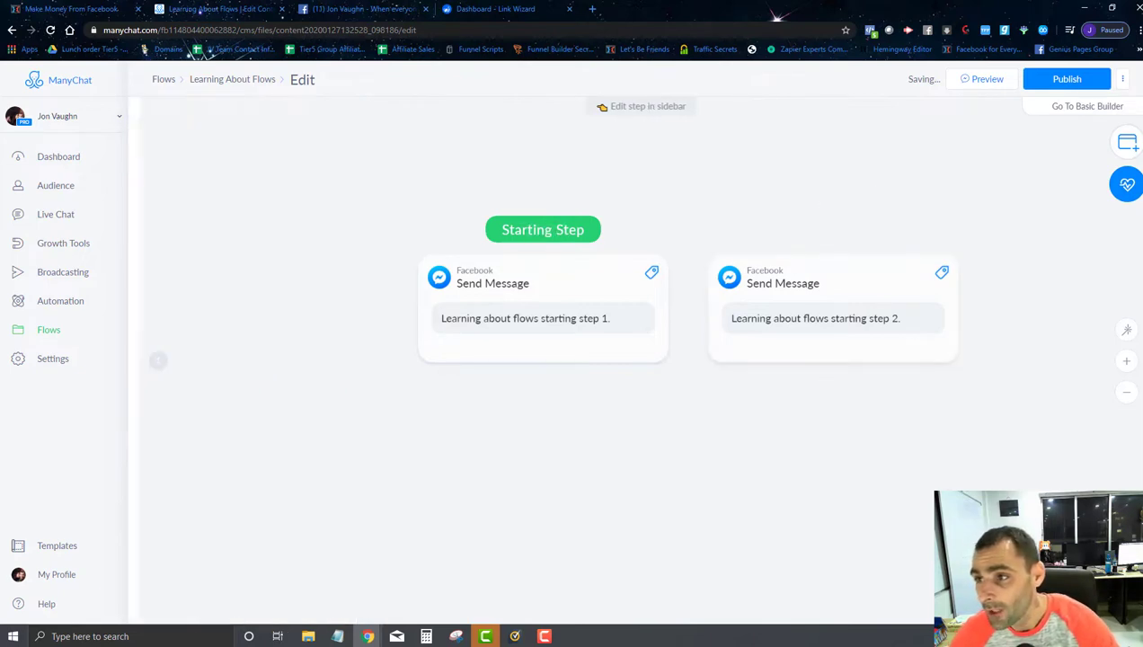
left_click(1065, 79)
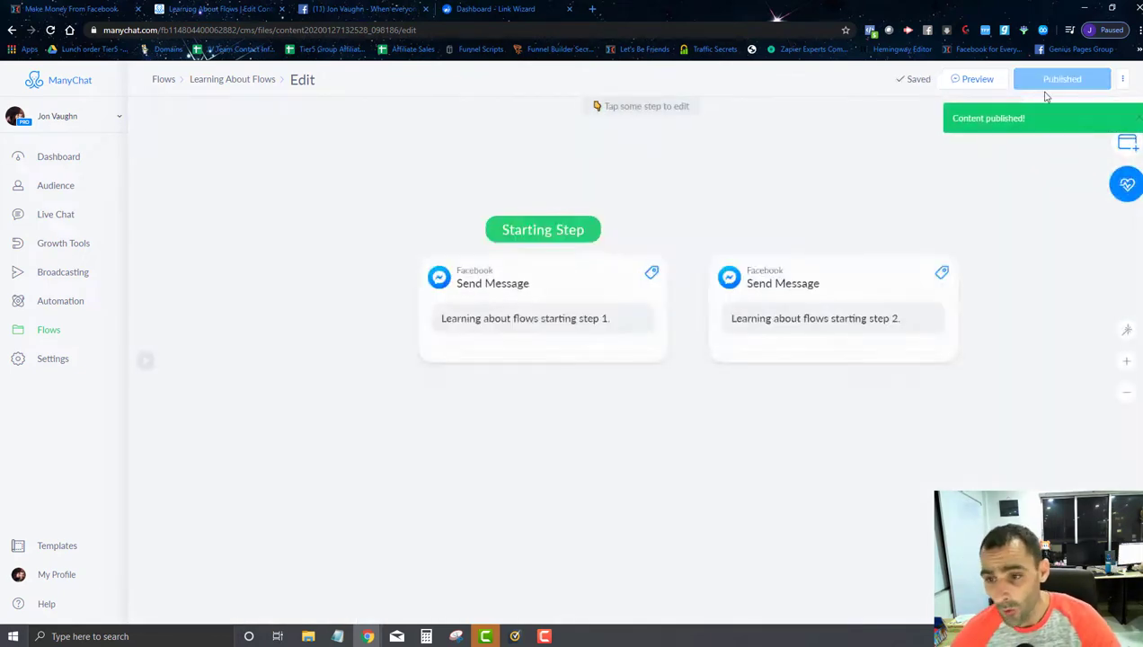
Step: Create a keyword rule for messages that are "About Flows" on the Messenger channel
left_click(45, 302)
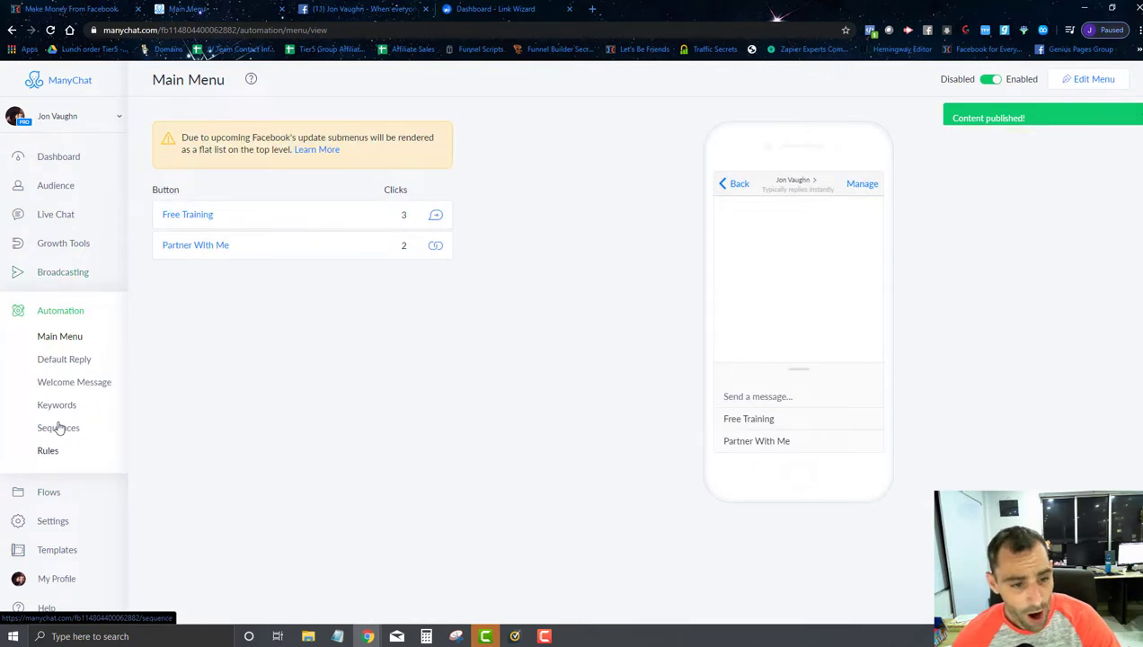
left_click(50, 406)
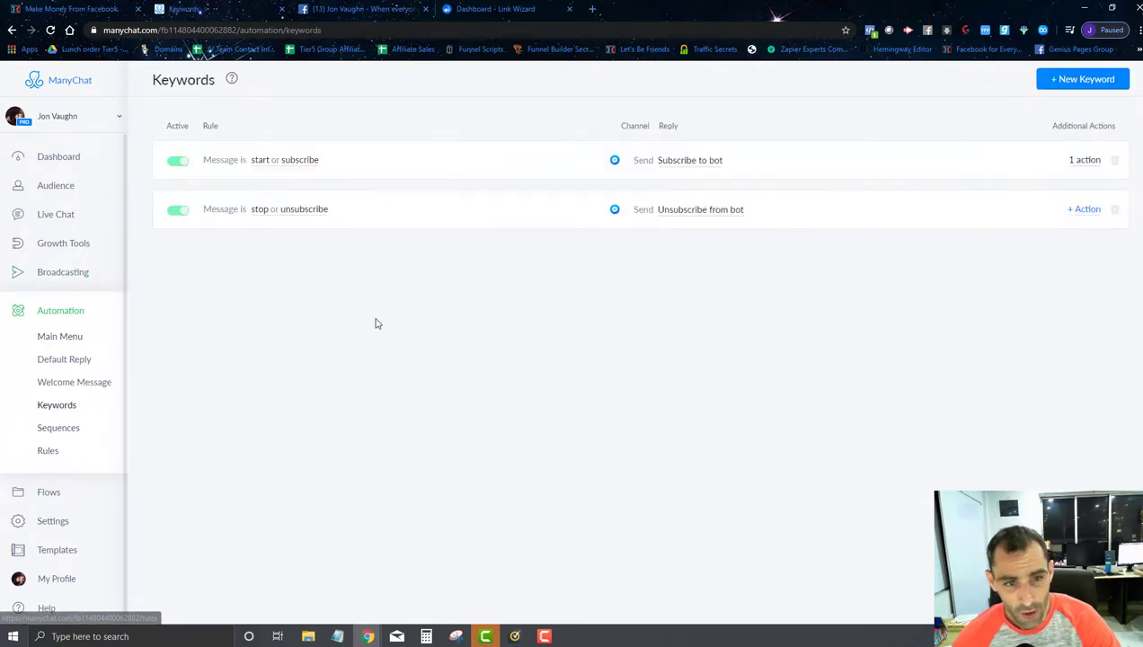
left_click(1072, 81)
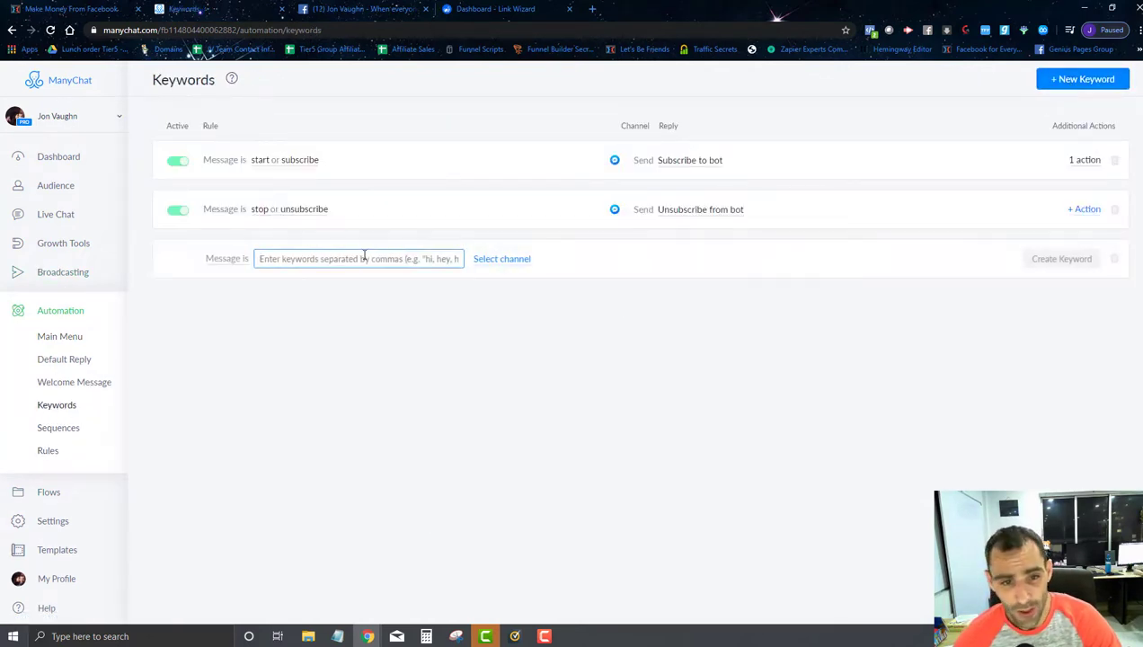
type("About Flows")
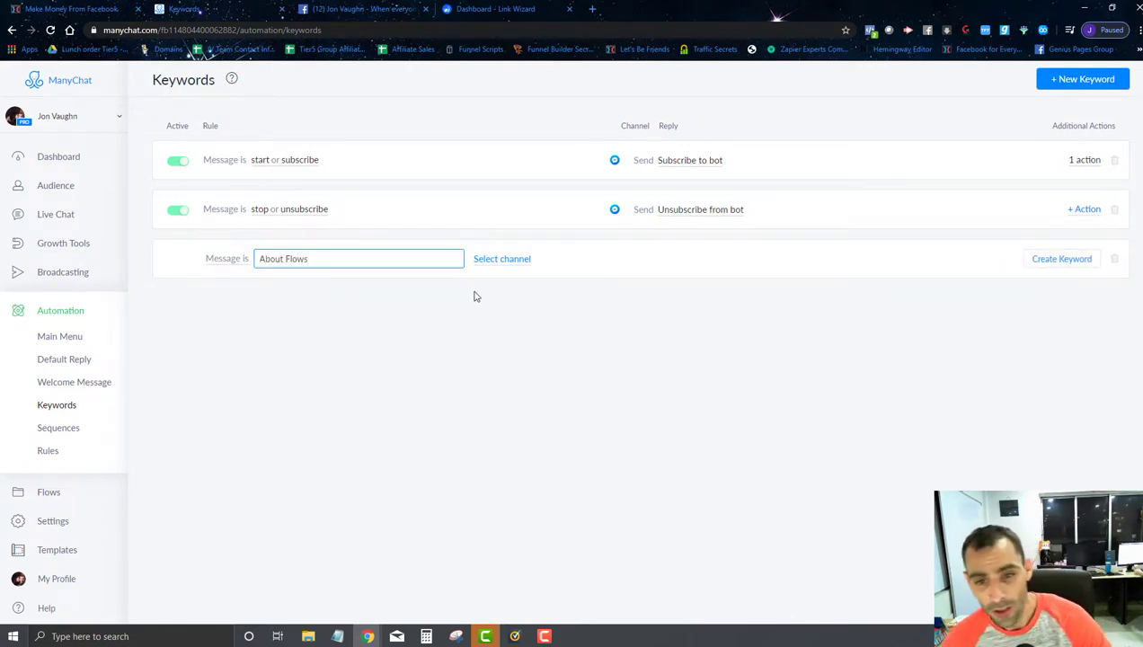
left_click(554, 298)
left_click(500, 260)
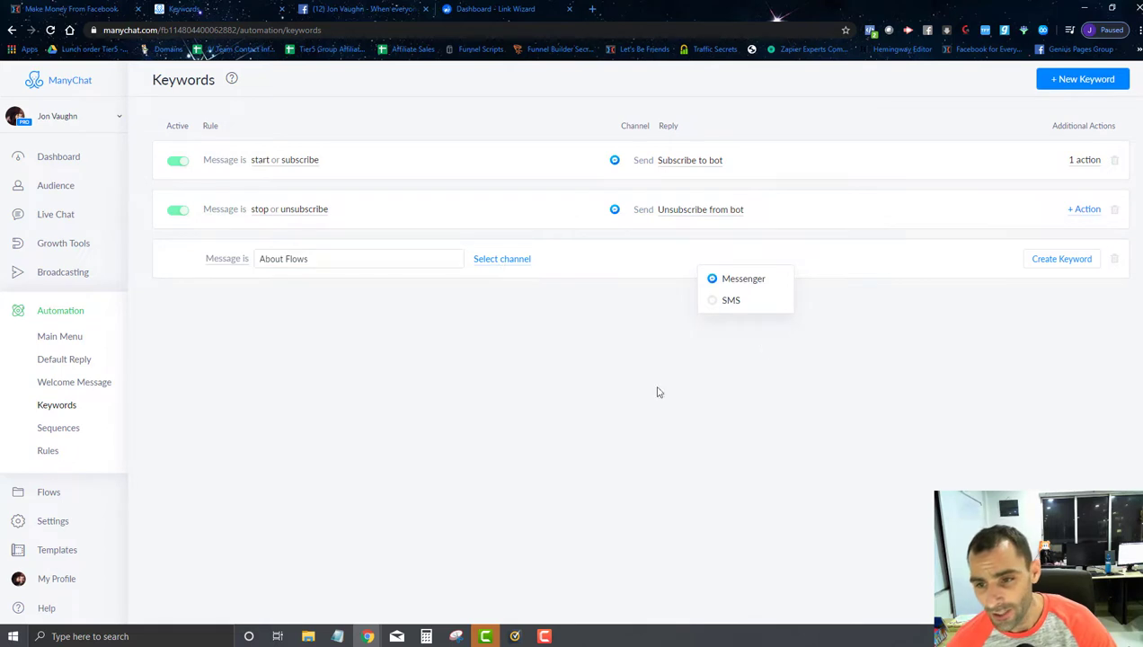
left_click(722, 280)
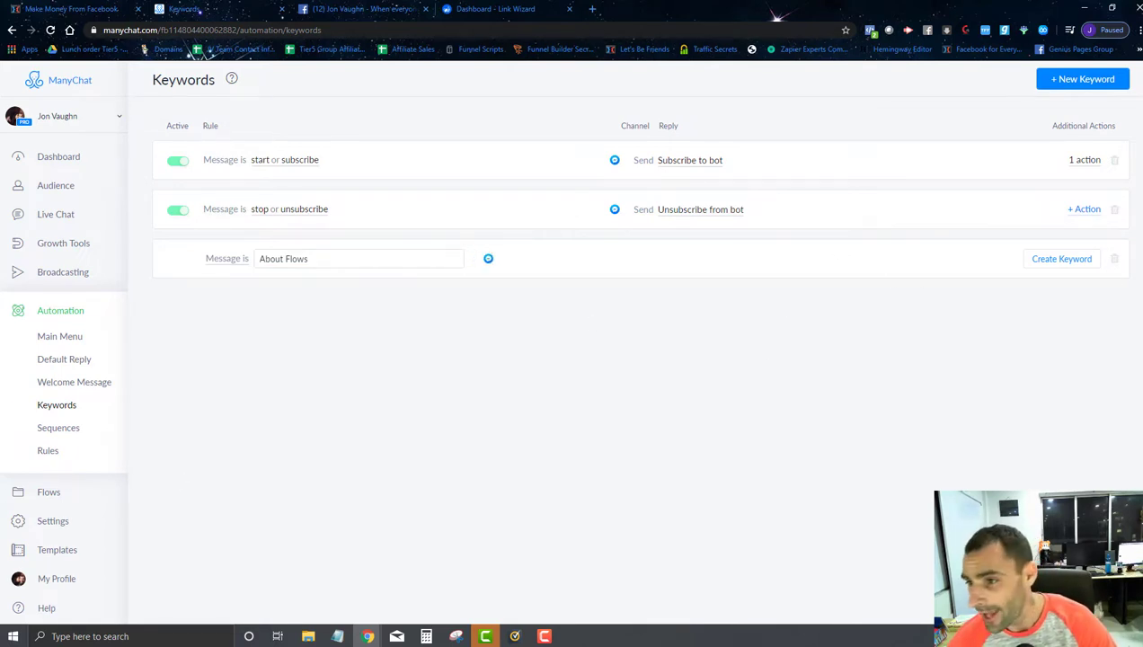
left_click(1058, 261)
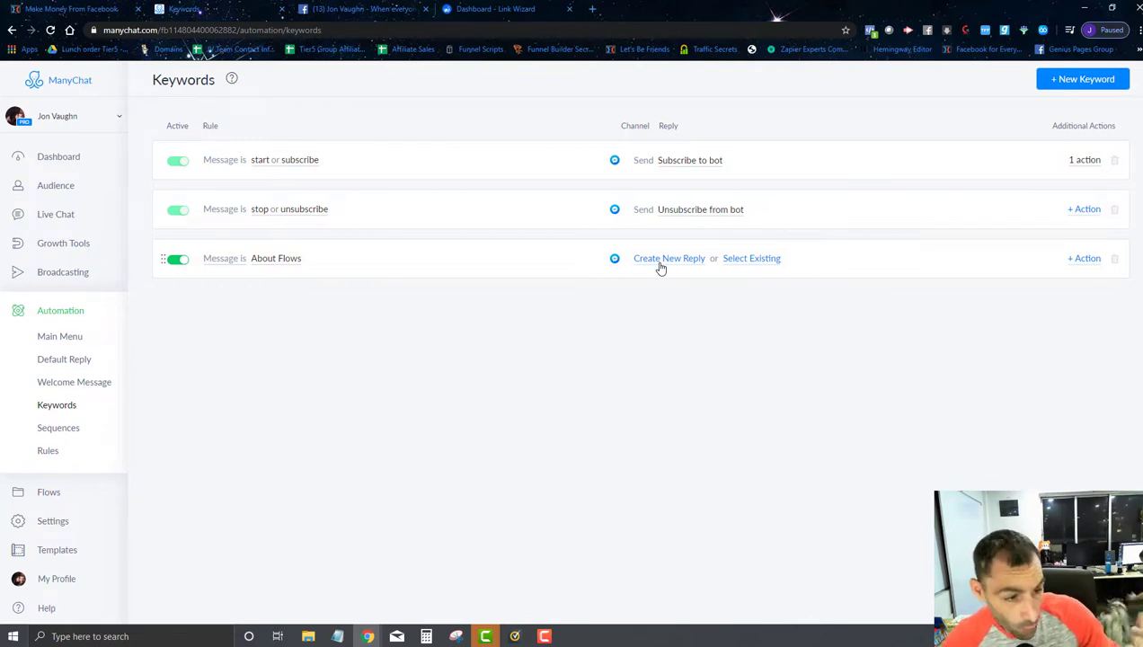
Step: Attach the existing Learning About Flows flow as the About Flows keyword's reply and check which additional actions are available
left_click(769, 270)
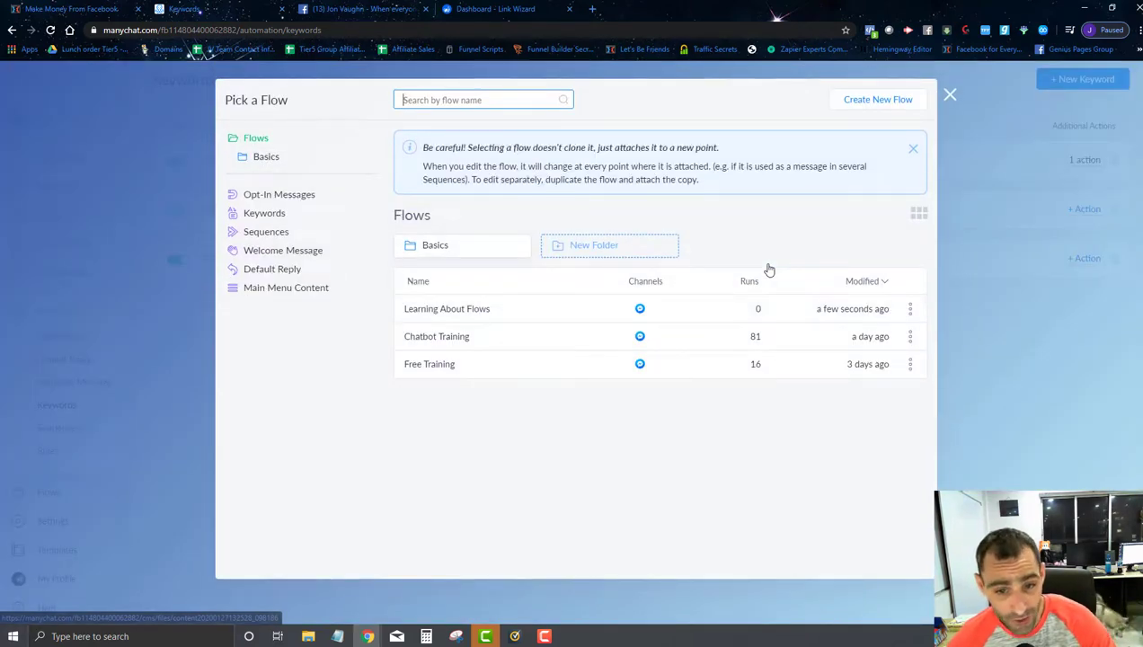
left_click(481, 320)
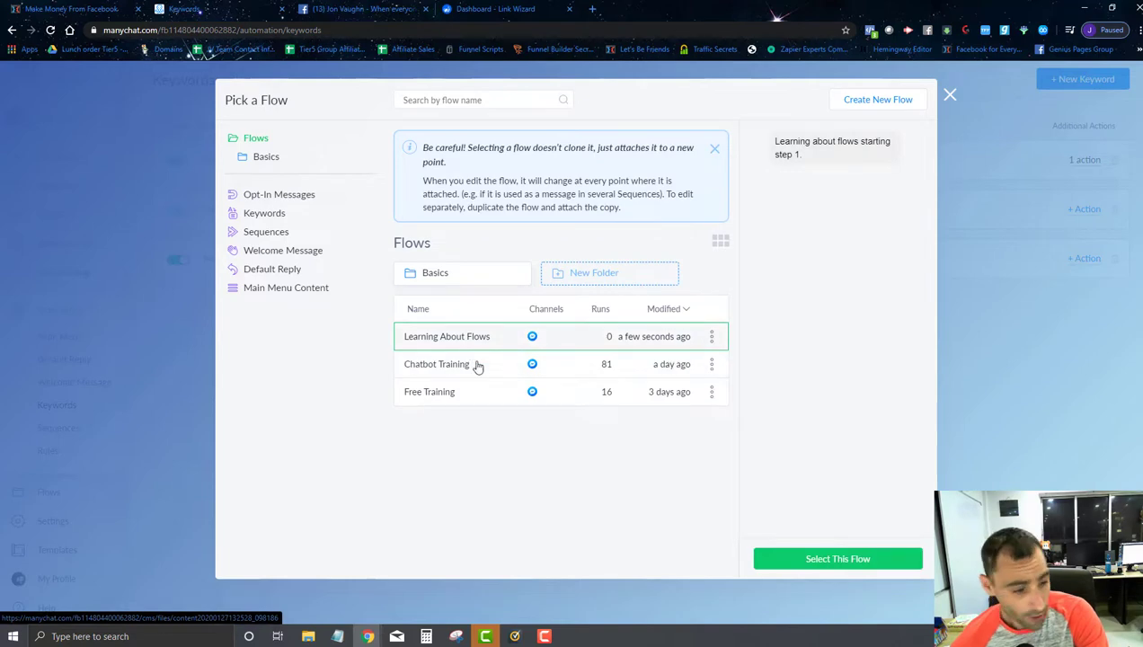
left_click(816, 558)
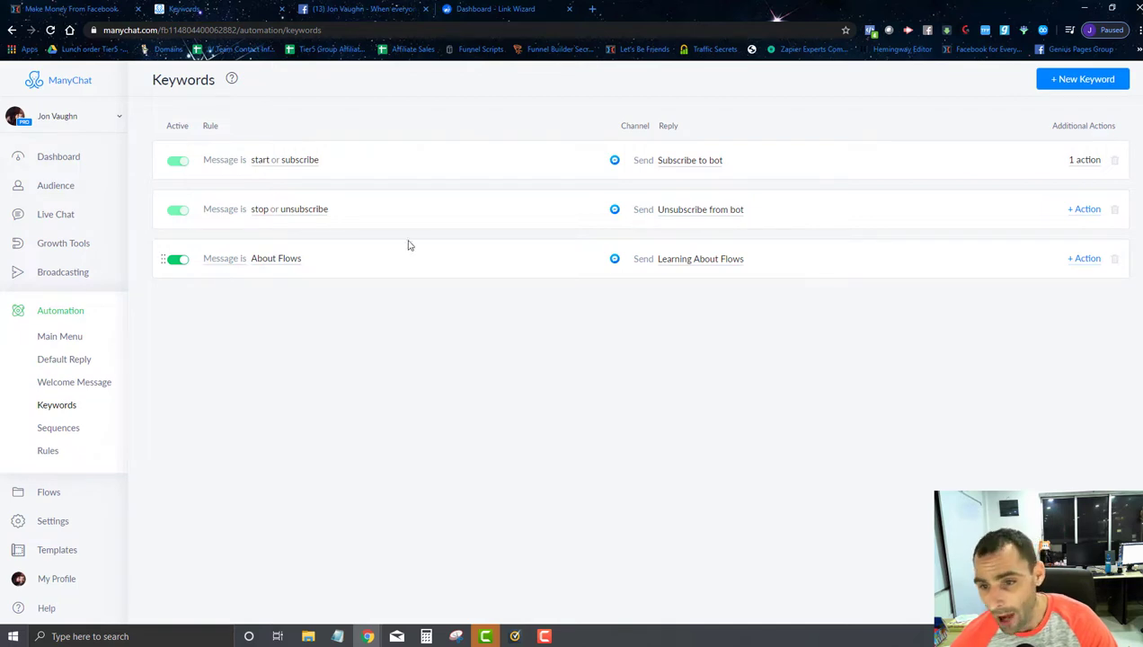
left_click(1087, 259)
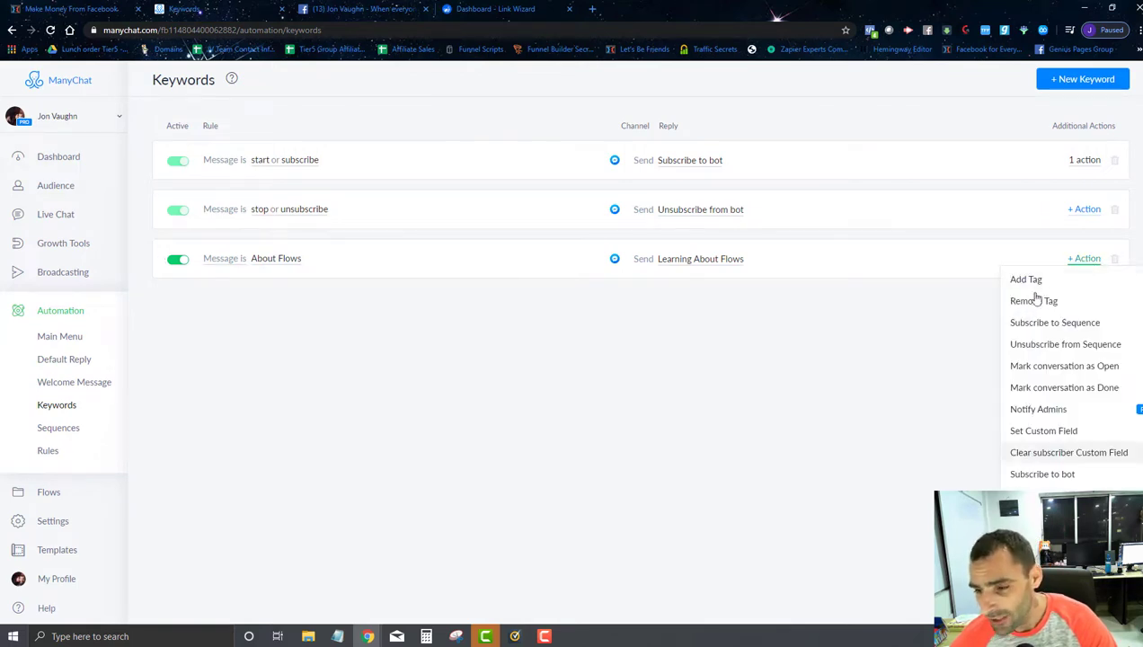
left_click(819, 464)
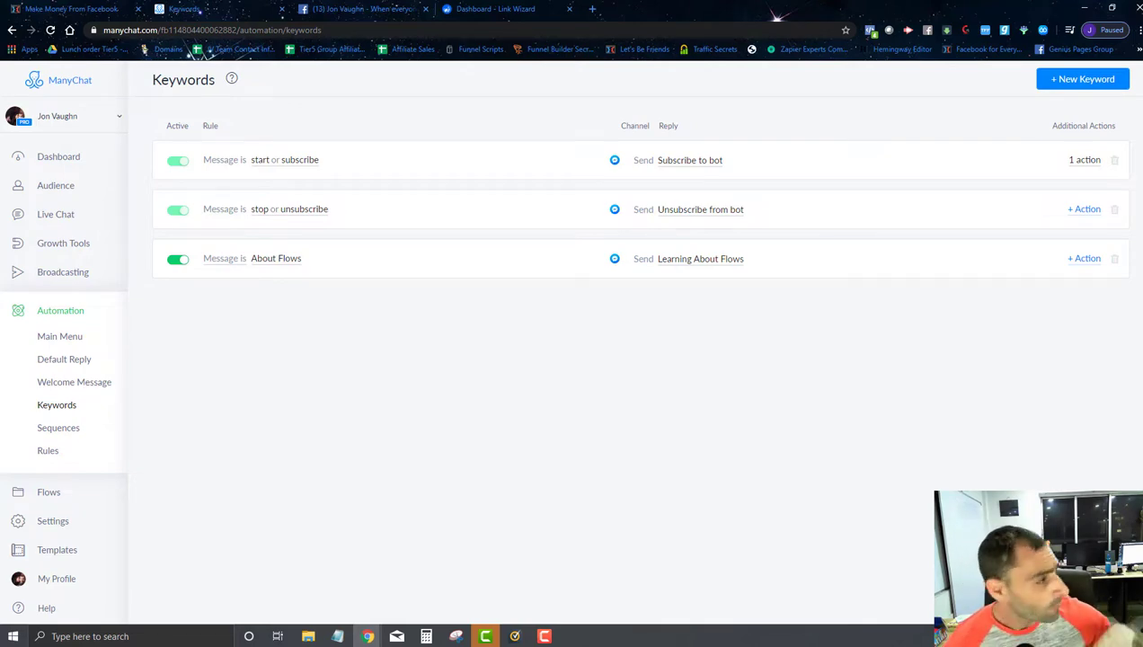
Step: Switch to Facebook and open the business page connected to the bot by its page address
left_click(360, 9)
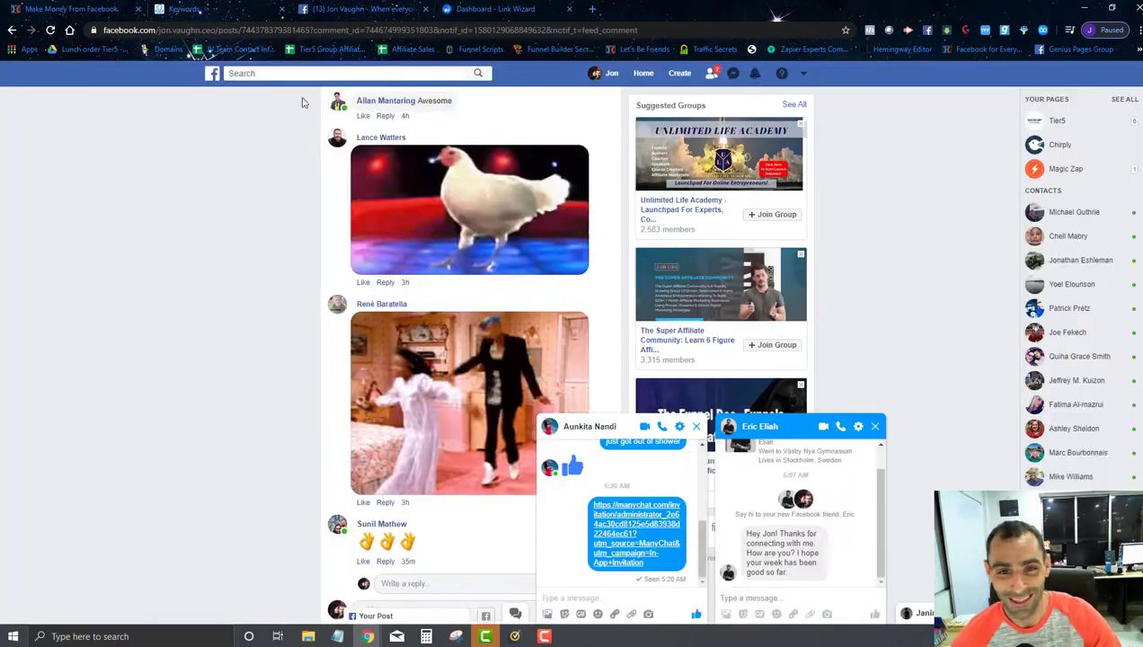
scroll(555, 123, "up", 2)
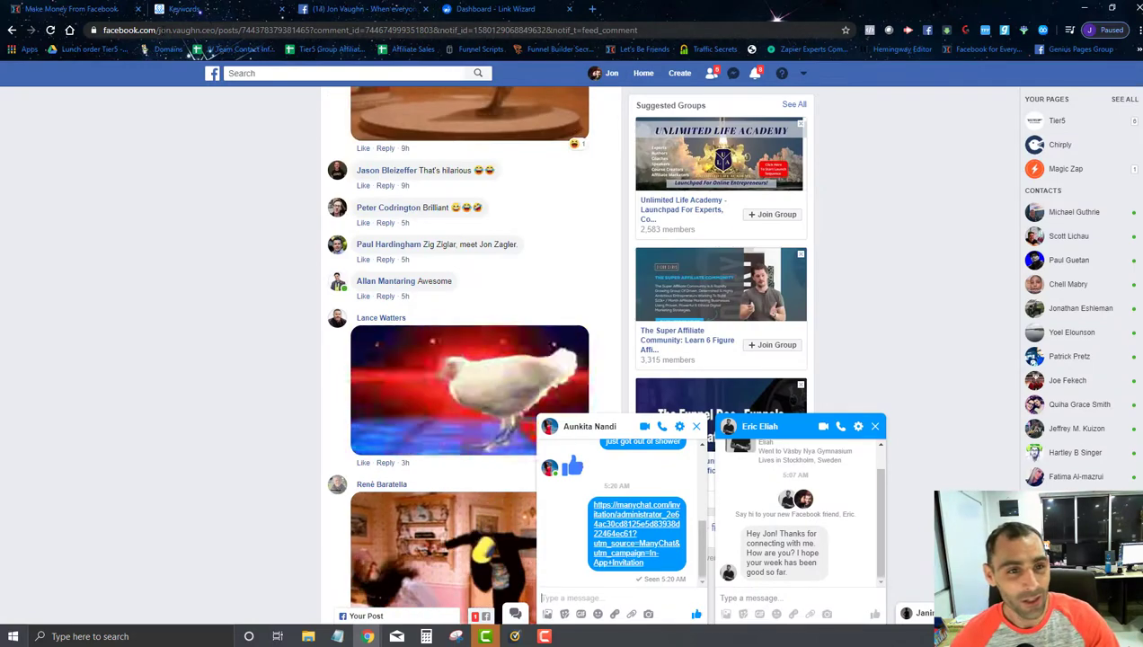
left_click_drag(158, 30, 640, 30)
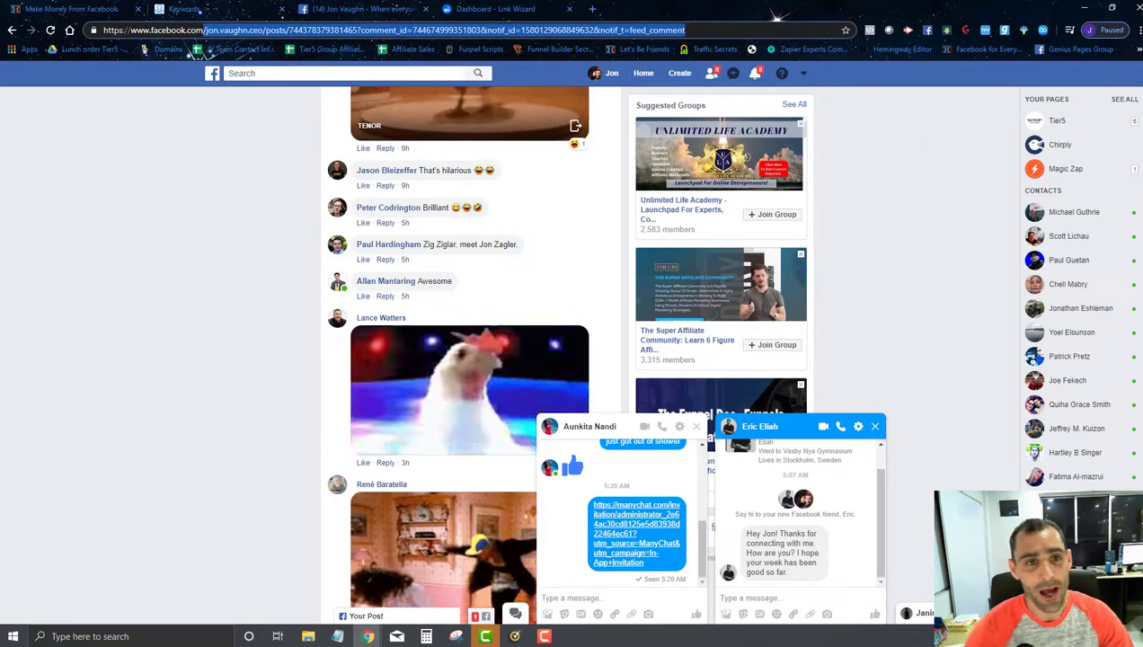
type("theceojonvaughn")
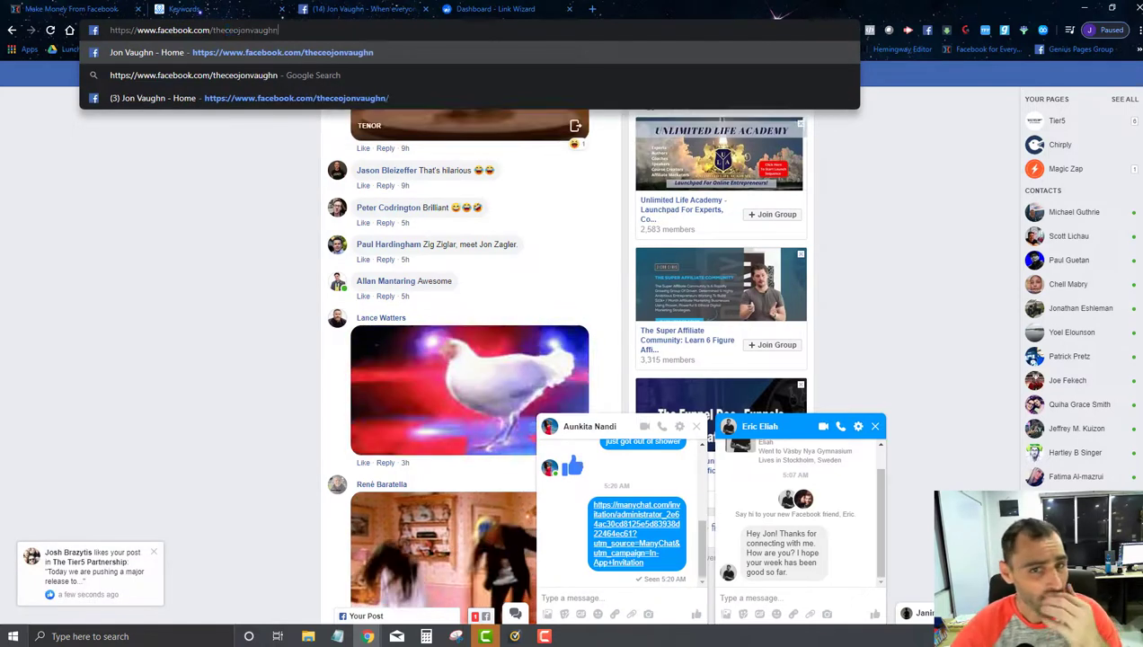
key("Return")
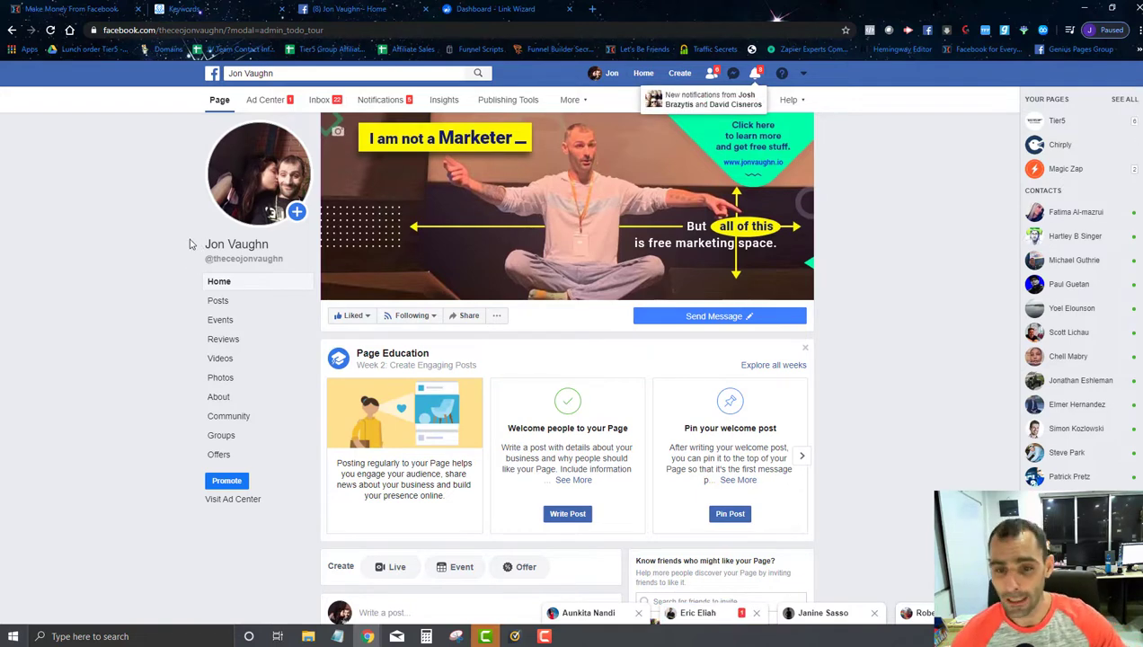
Step: Test the page's Send Message button by sending "about flows" in the chat and check the bot's reply
scroll(169, 252, "down", 2)
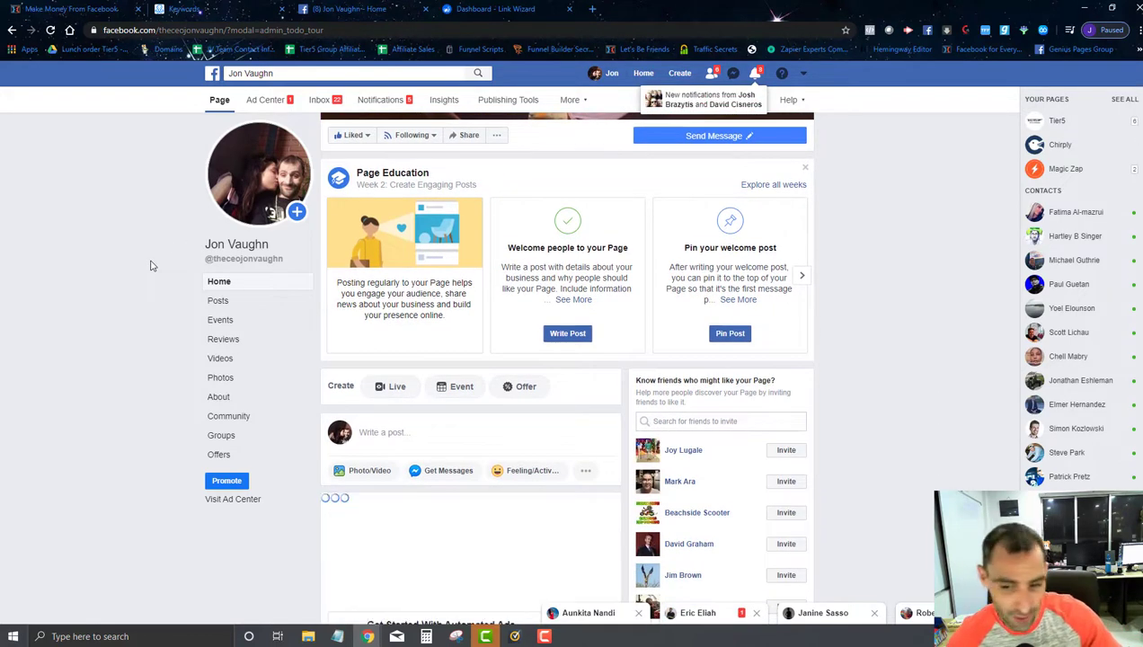
left_click(697, 136)
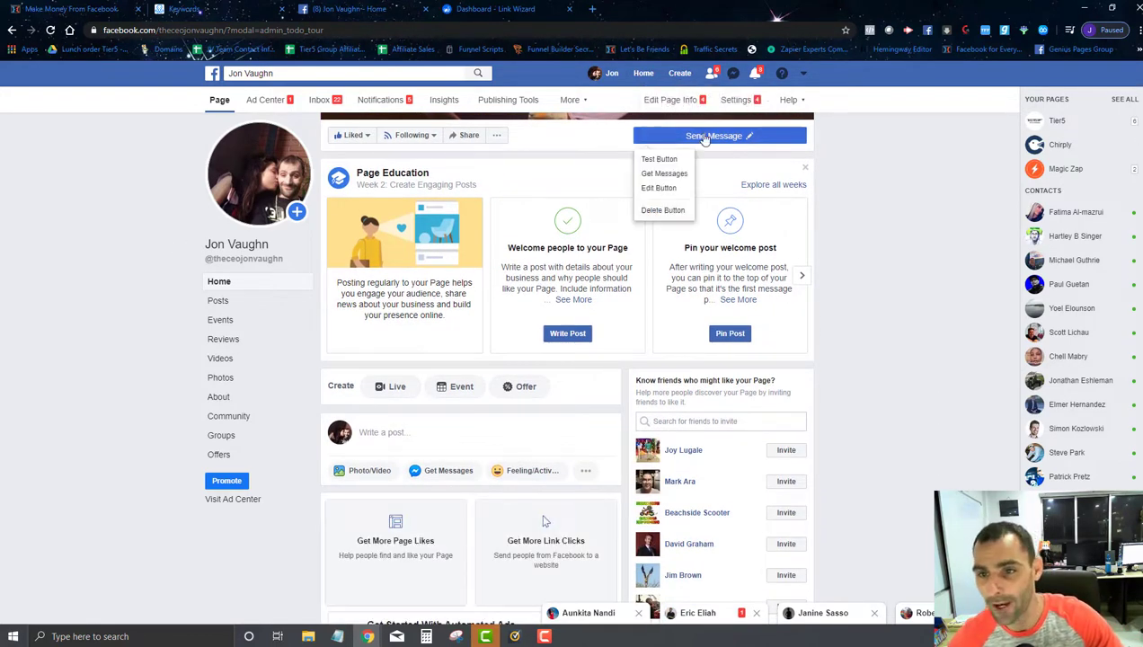
left_click(658, 159)
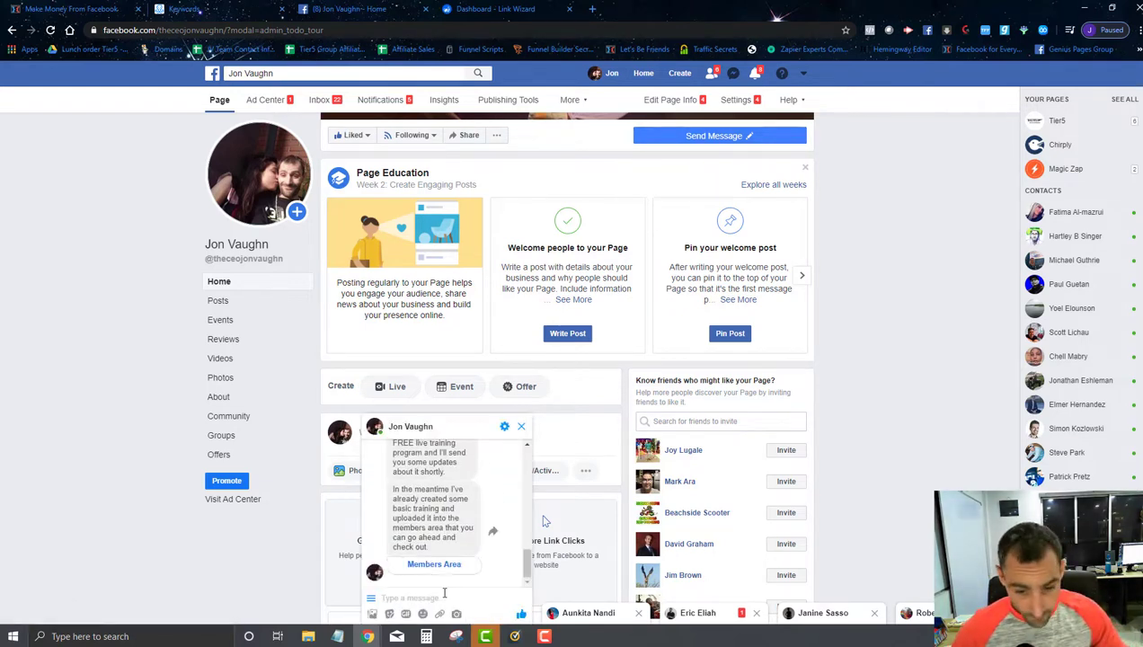
type("about flows")
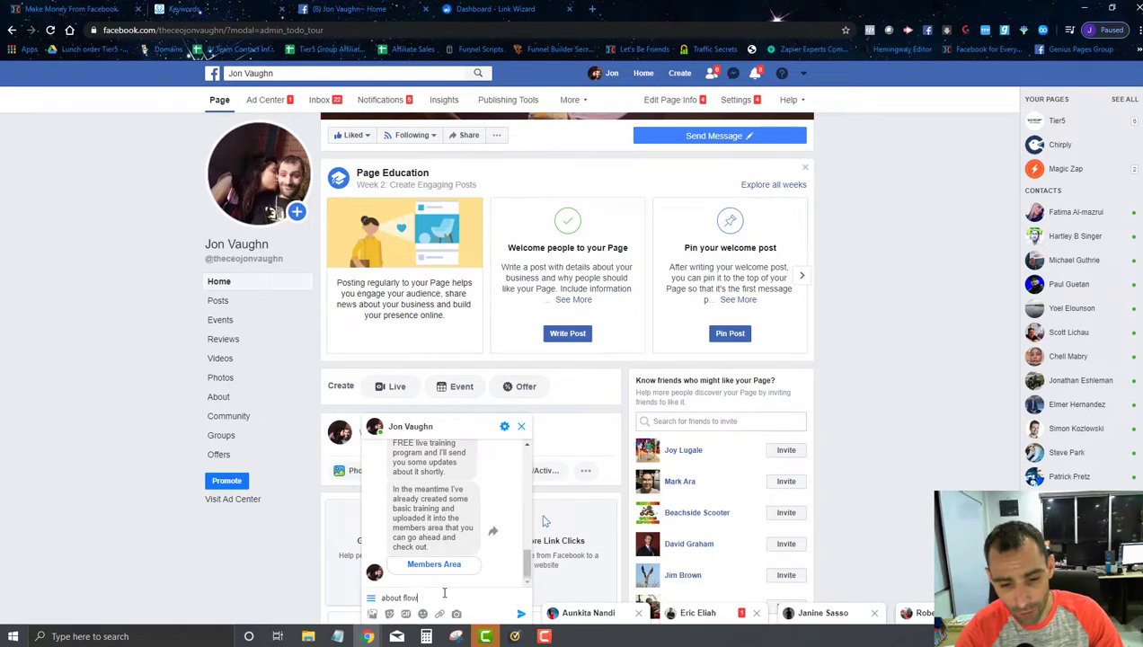
key("Return")
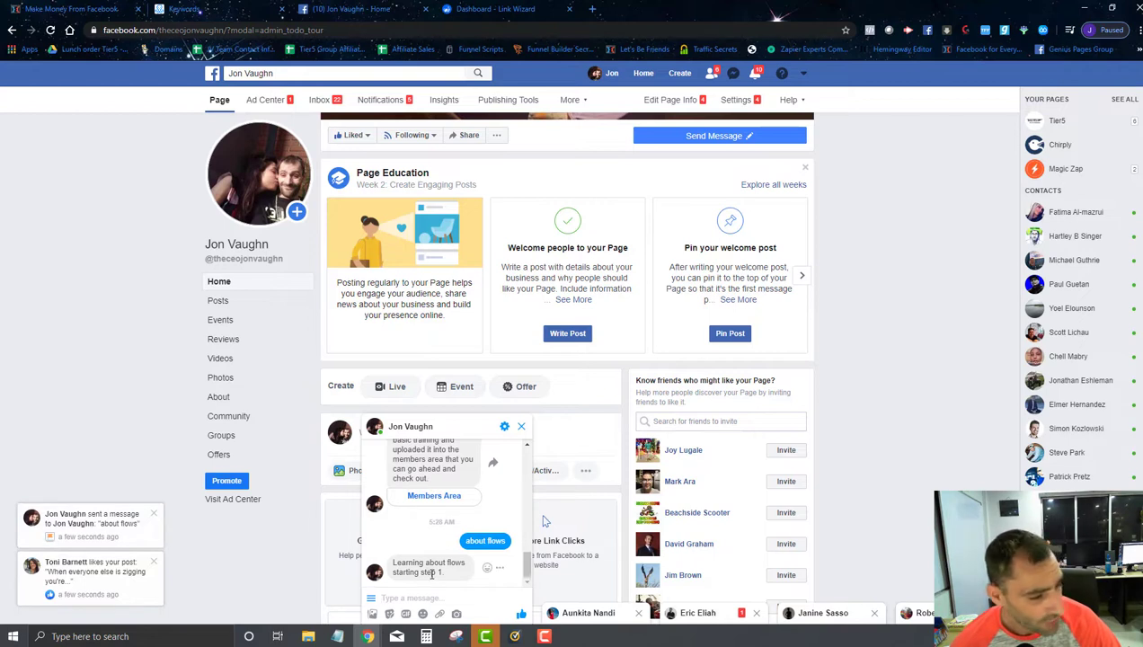
triple_click(395, 565)
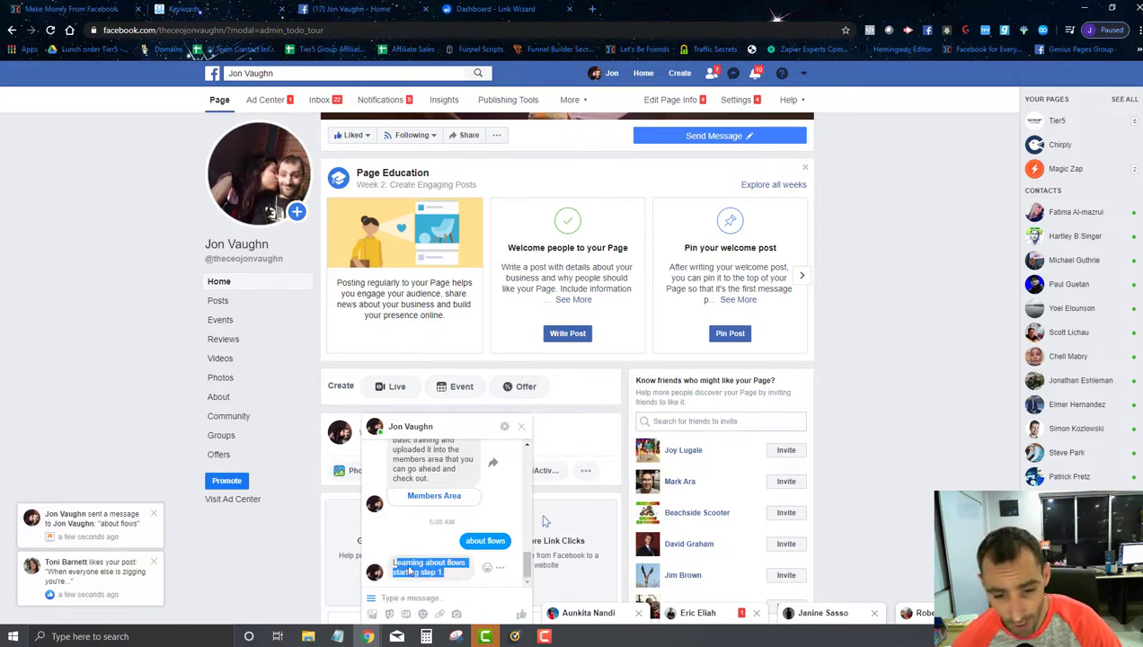
left_click(457, 582)
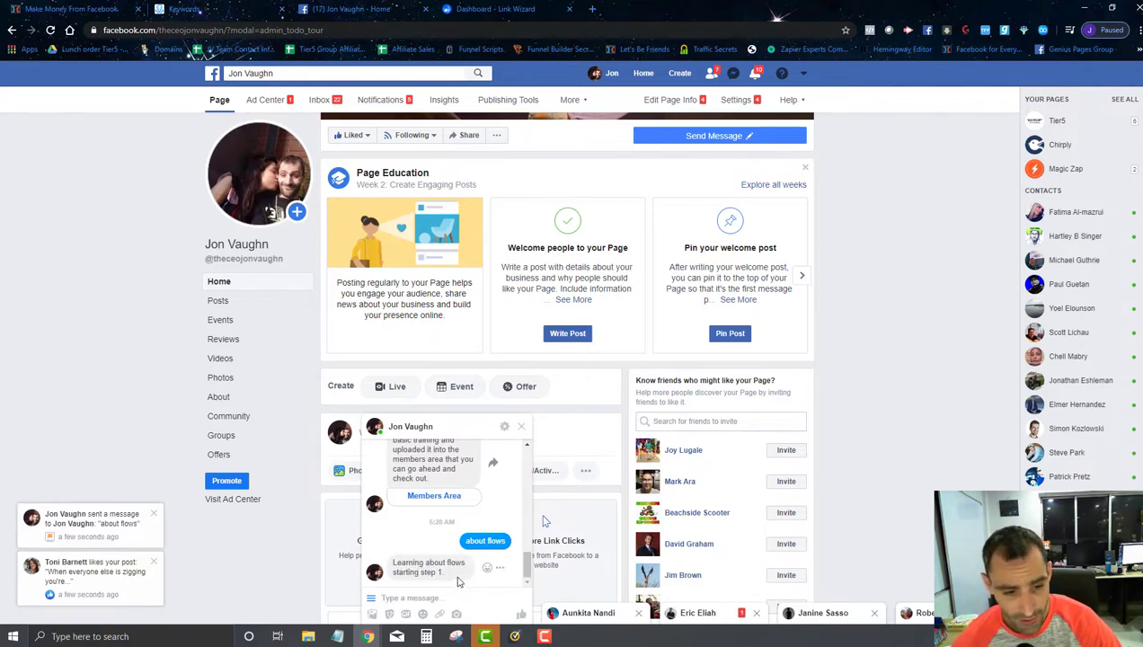
Step: Switch back to ManyChat and open the Learning About Flows flow for editing
left_click(228, 8)
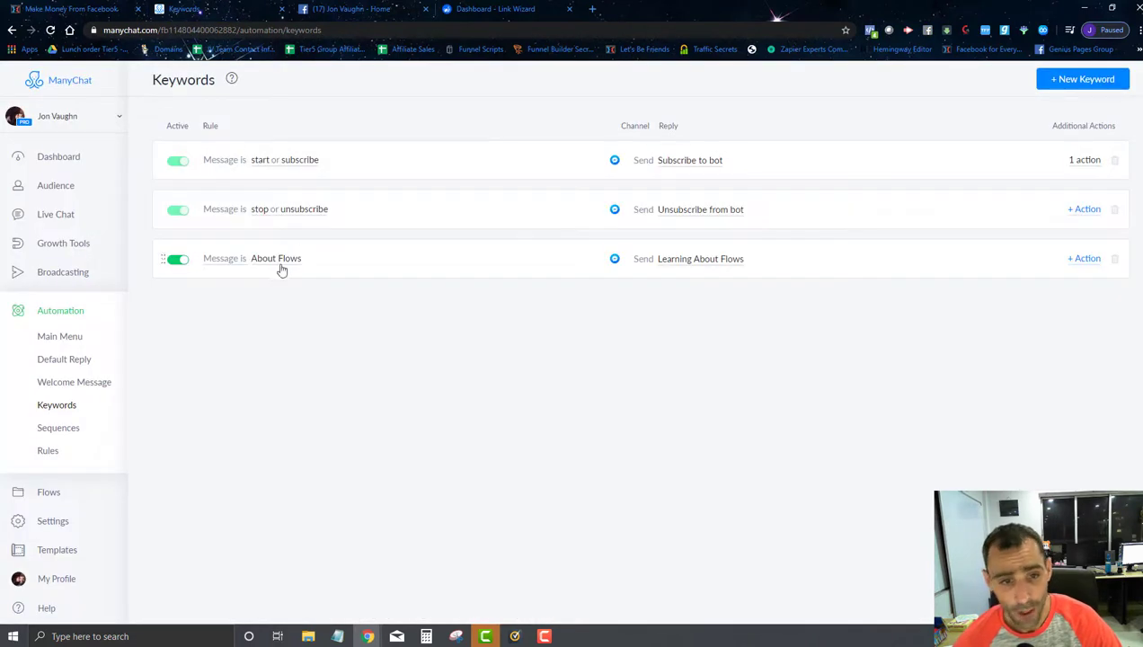
left_click(49, 493)
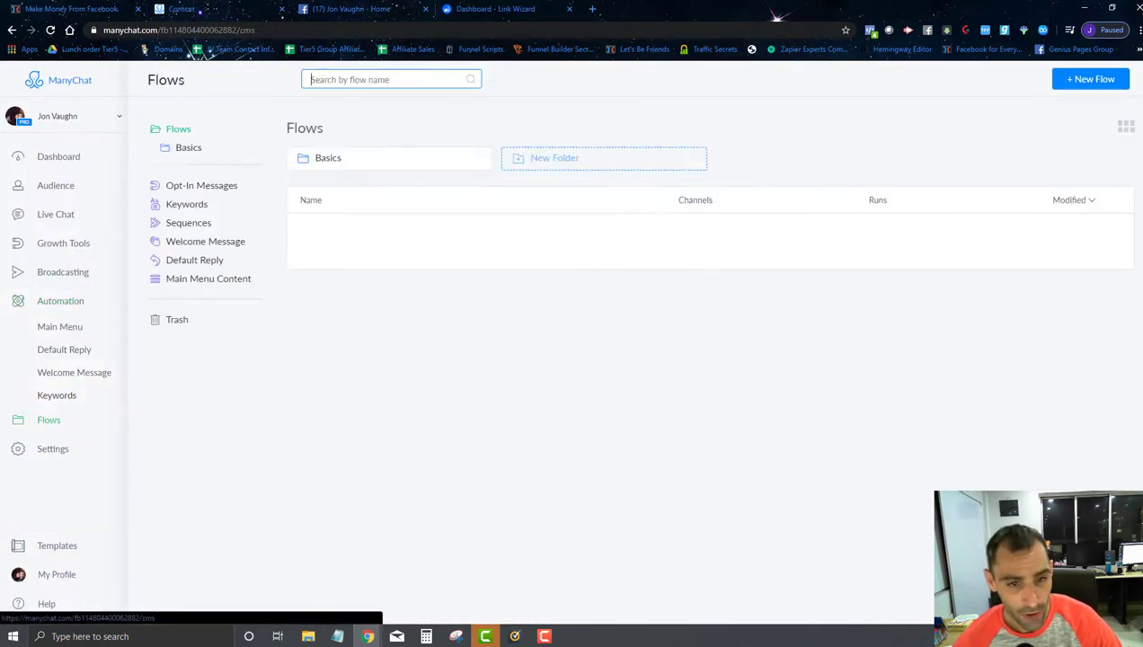
left_click(360, 230)
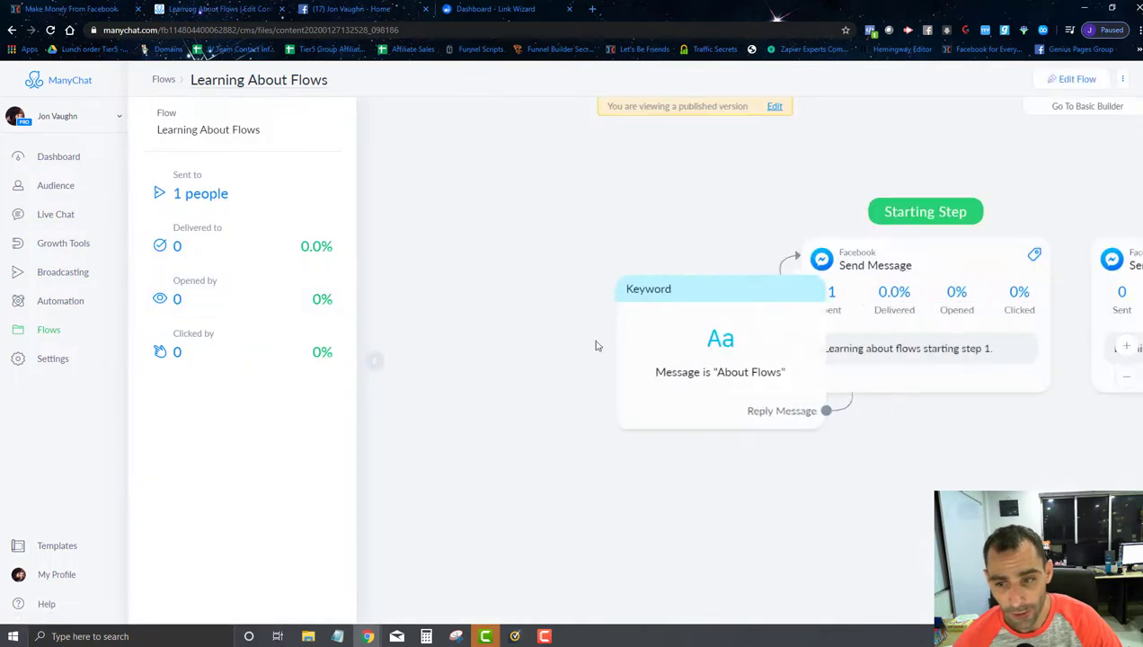
left_click(1084, 79)
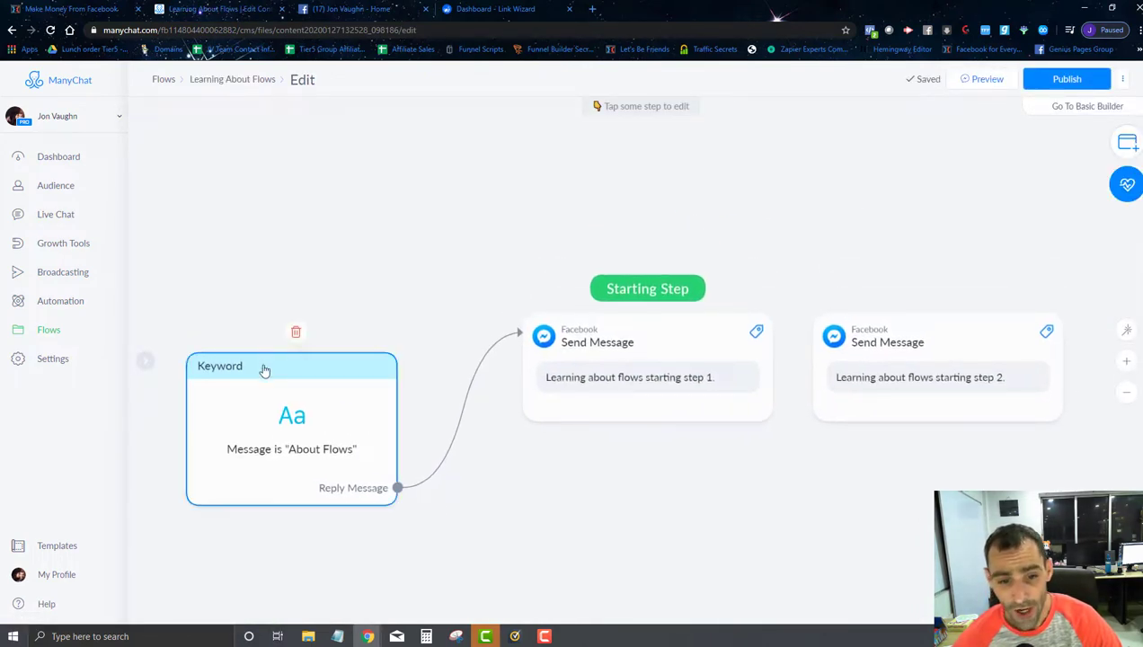
Step: Move the About Flows keyword block above and away from the starting message in the flow
left_click_drag(262, 371, 360, 143)
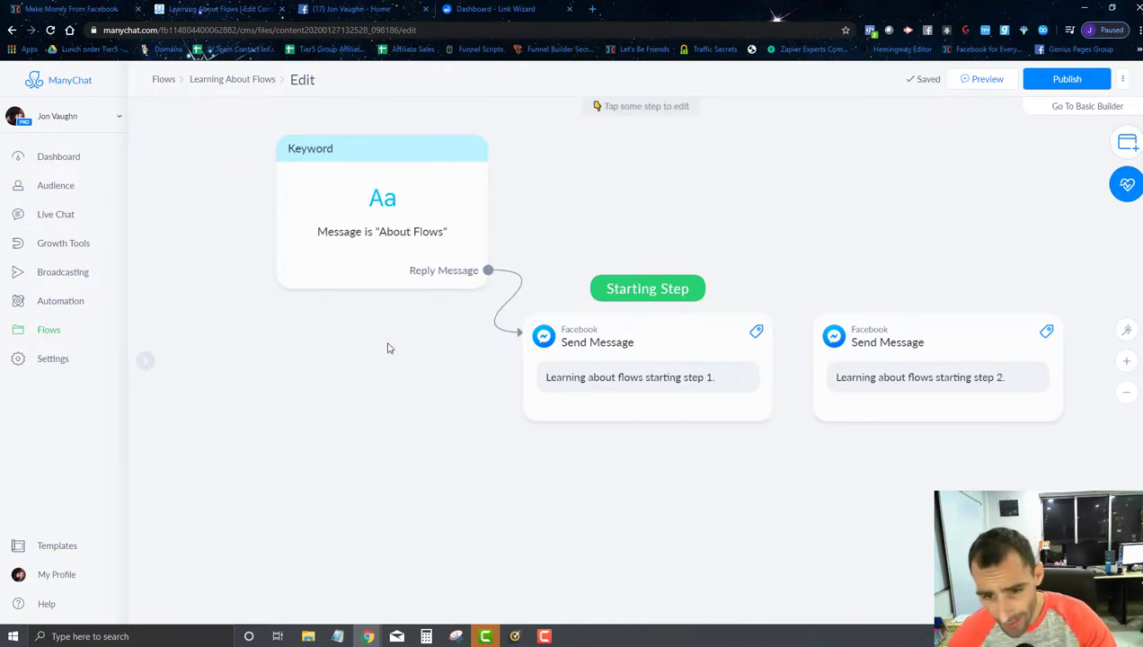
left_click_drag(395, 164, 317, 173)
left_click_drag(657, 290, 620, 312)
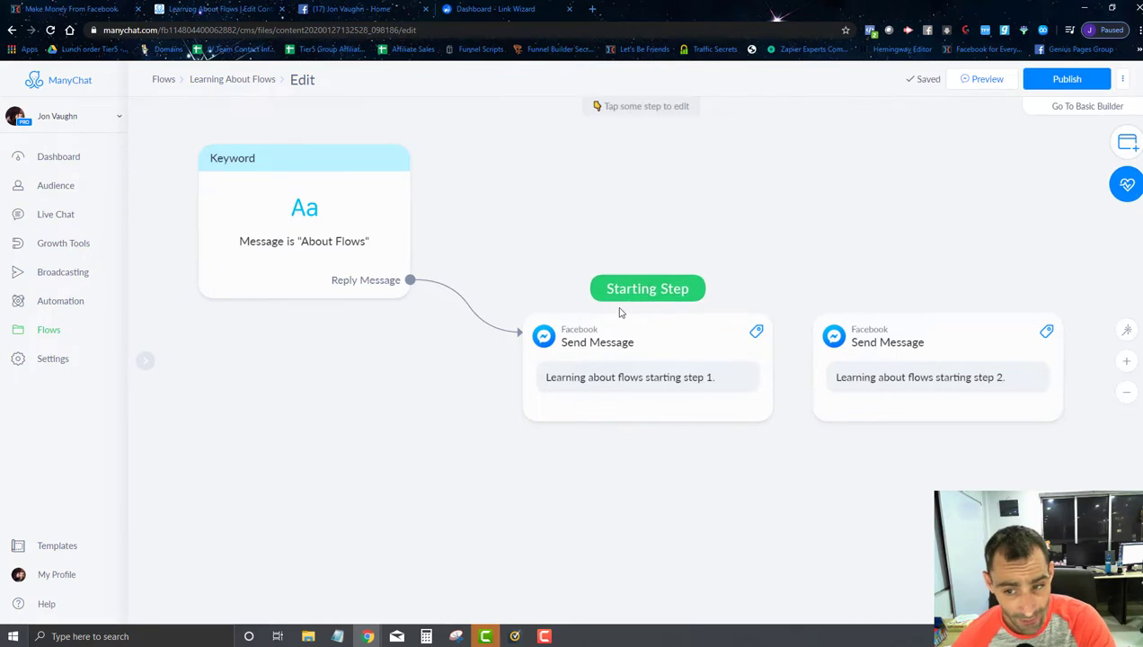
scroll(292, 216, "down", 4)
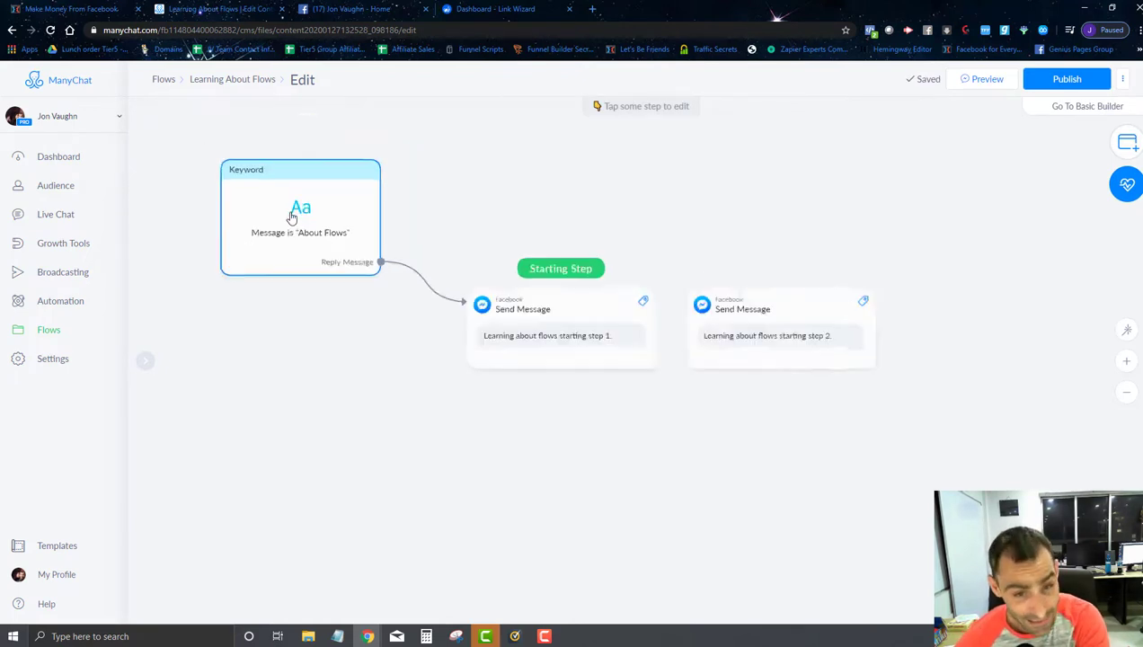
left_click_drag(301, 233, 297, 256)
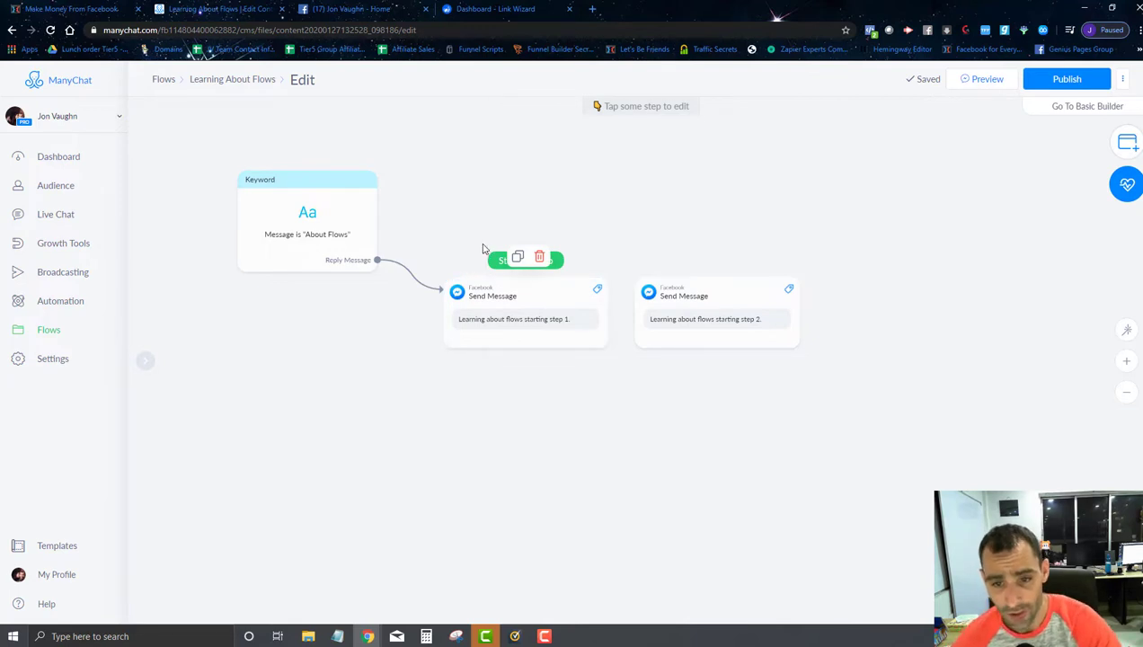
Step: Make the step 2 message the Starting Step, place the step 1 message lower on the canvas, and publish the flow
left_click_drag(493, 258, 694, 297)
left_click_drag(529, 298, 529, 374)
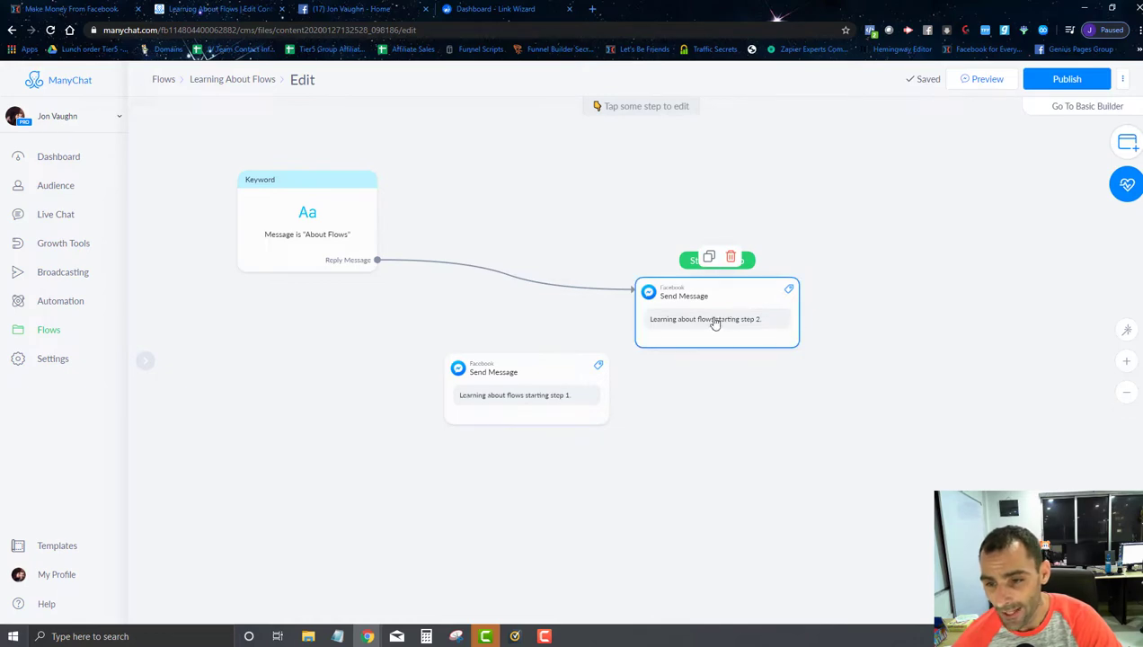
left_click(1067, 79)
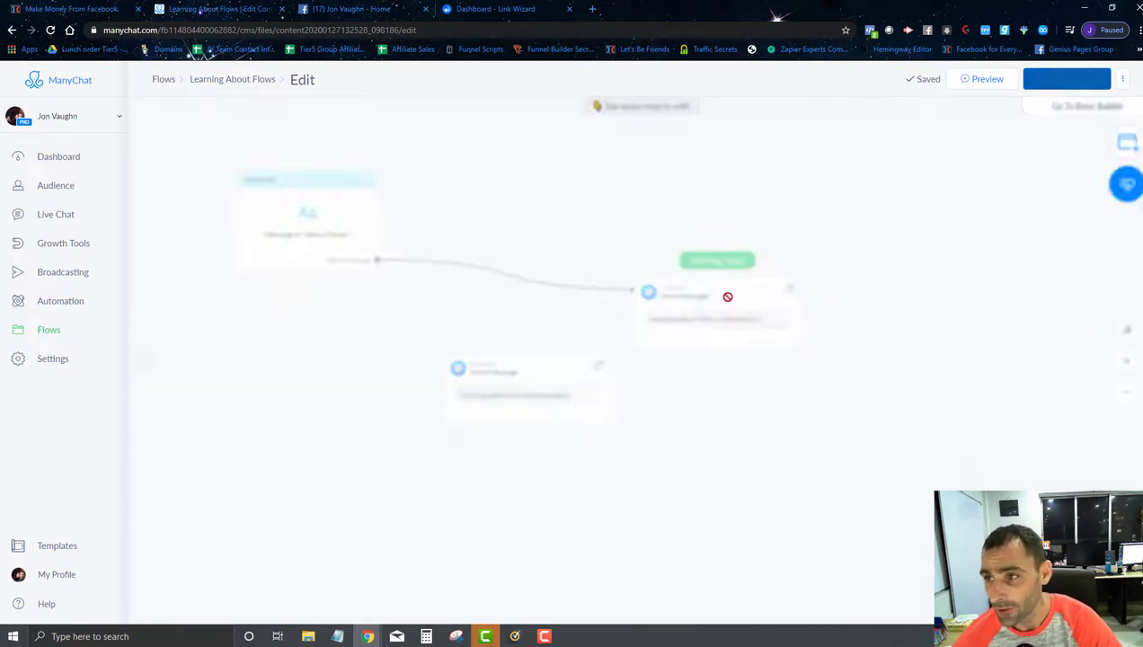
Step: Return to the Facebook page chat and send "about flows" again to test the changed starting step
left_click(340, 8)
left_click(445, 595)
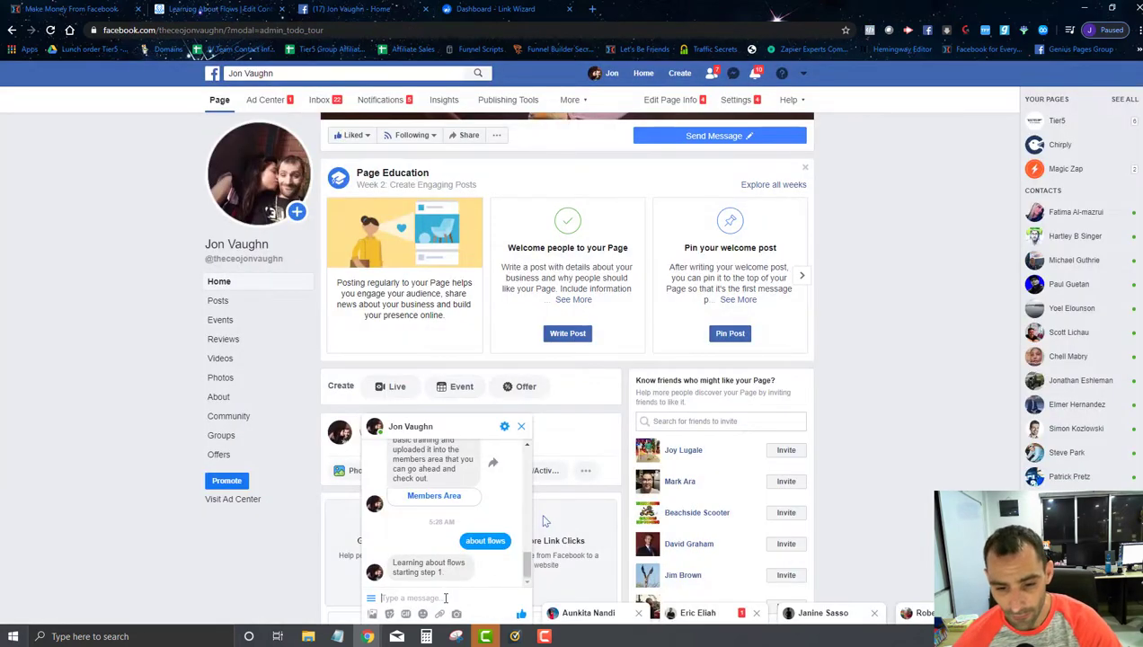
type("about flows")
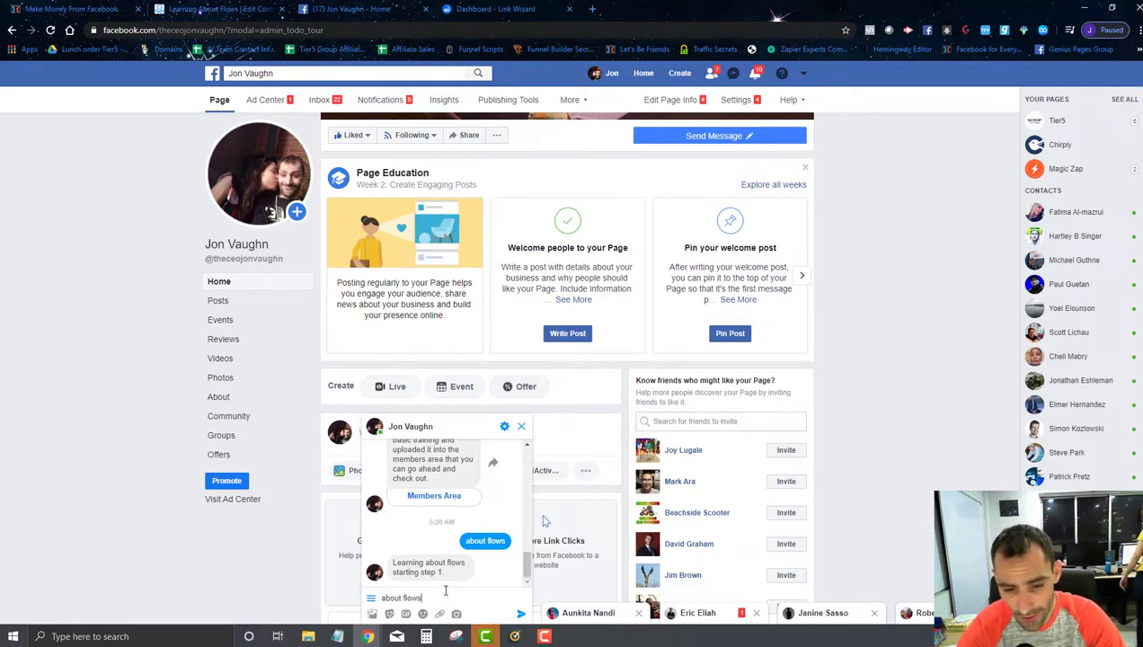
key("Return")
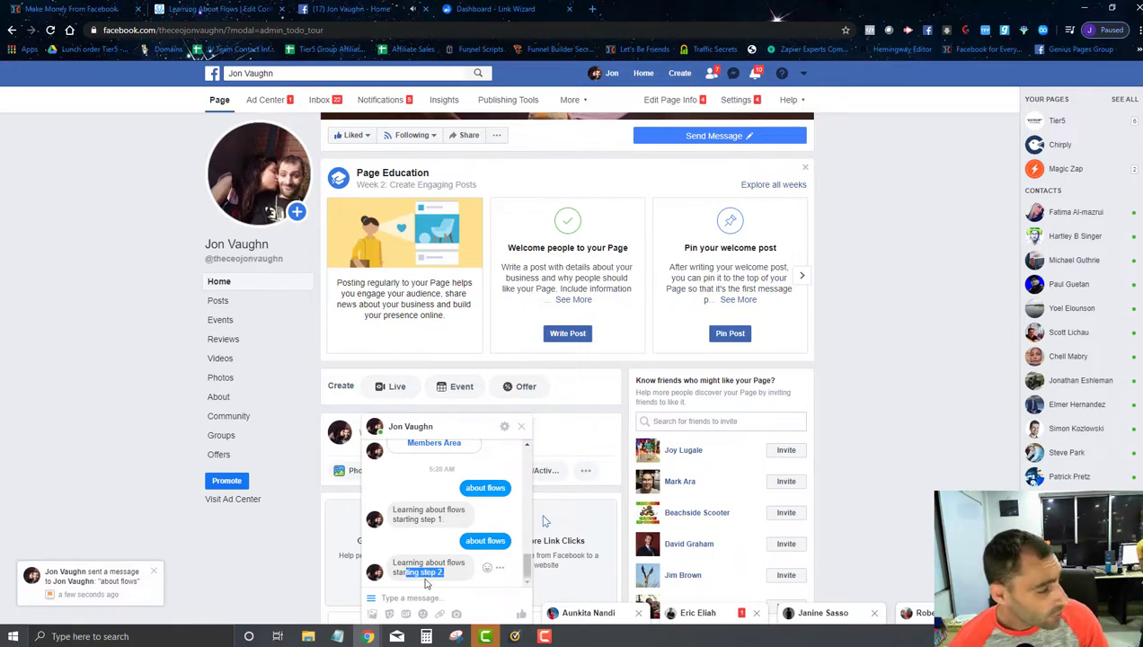
Step: Switch to ManyChat and arrange the step 1 and step 2 message blocks side by side below the keyword block
left_click(216, 9)
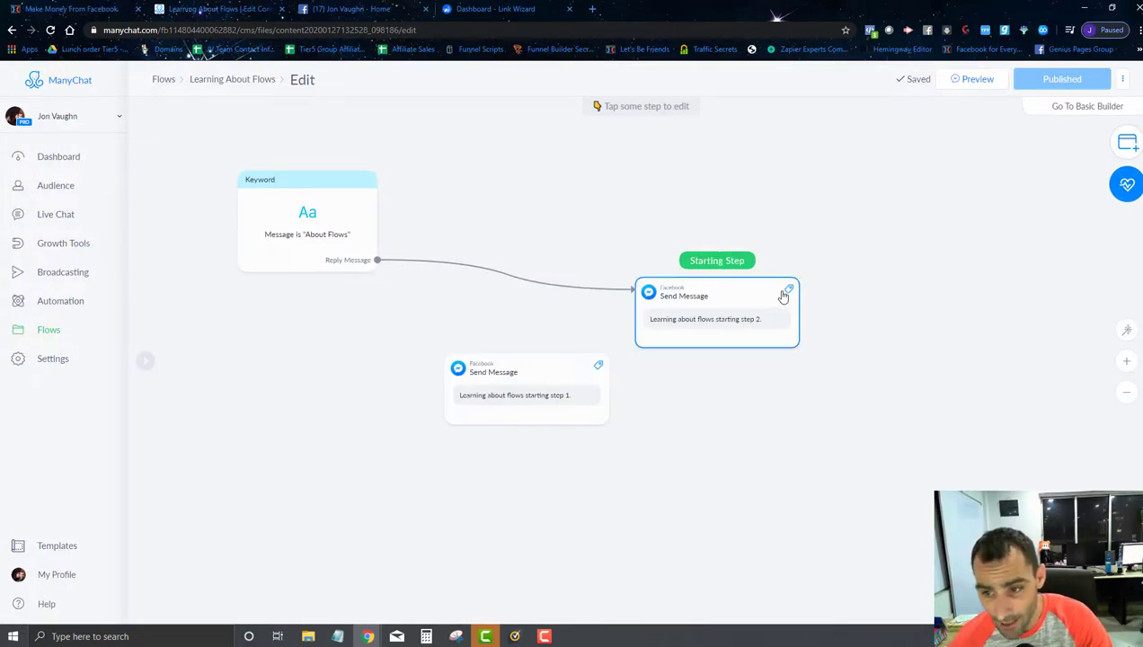
left_click_drag(787, 294, 805, 336)
left_click_drag(533, 370, 521, 341)
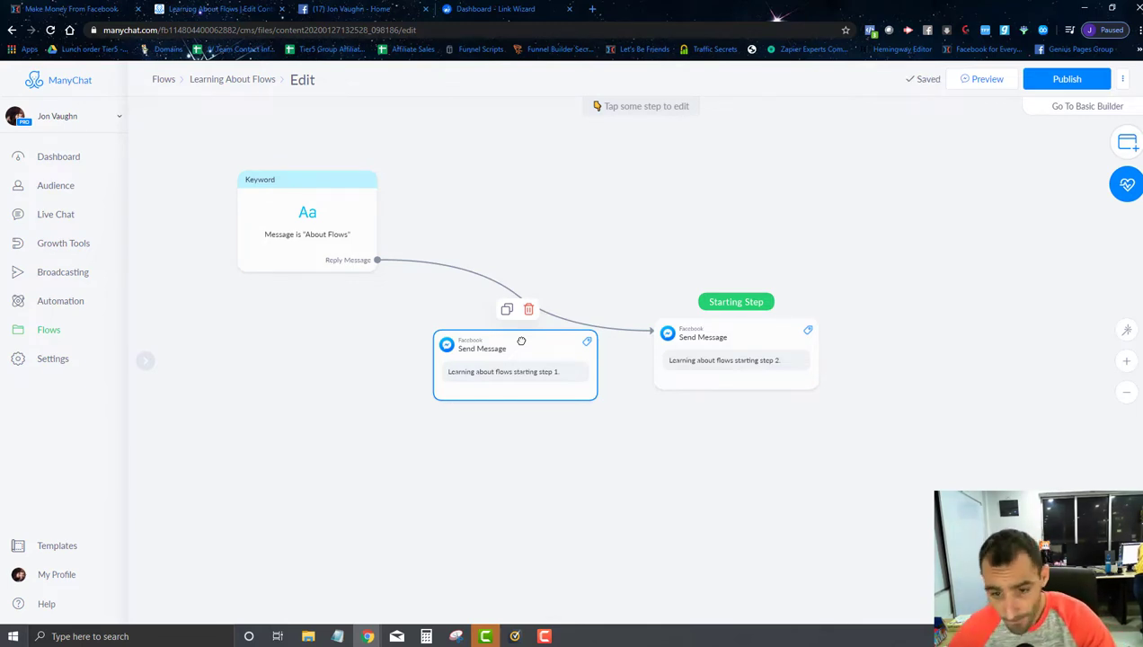
left_click_drag(522, 342, 590, 406)
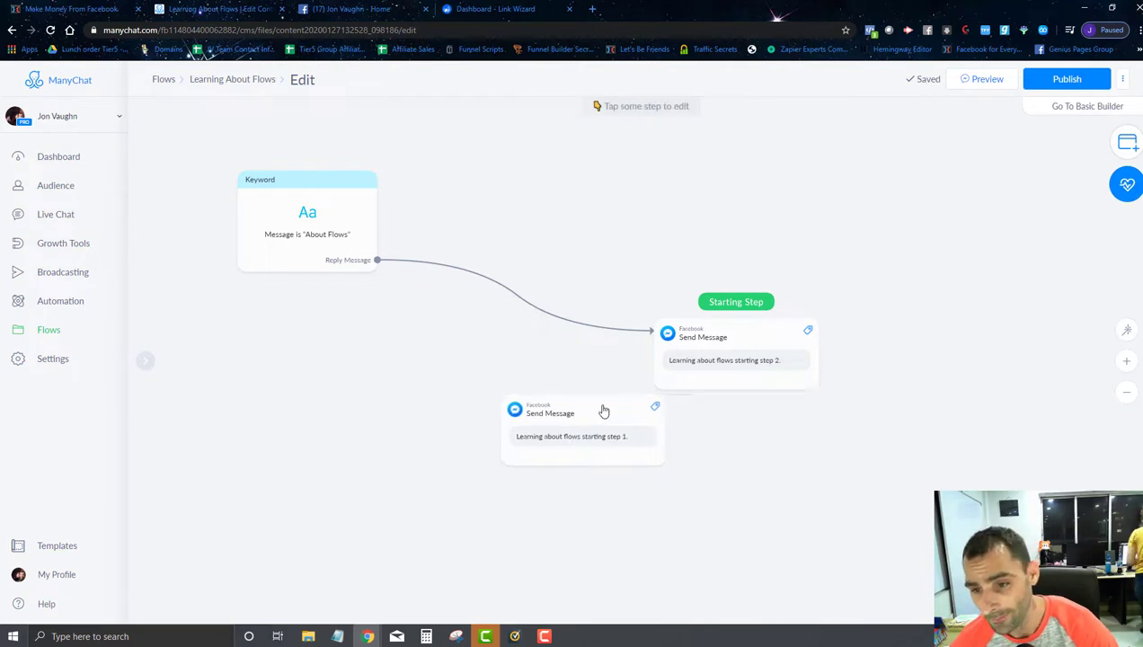
left_click_drag(711, 337, 771, 394)
left_click_drag(603, 406, 602, 381)
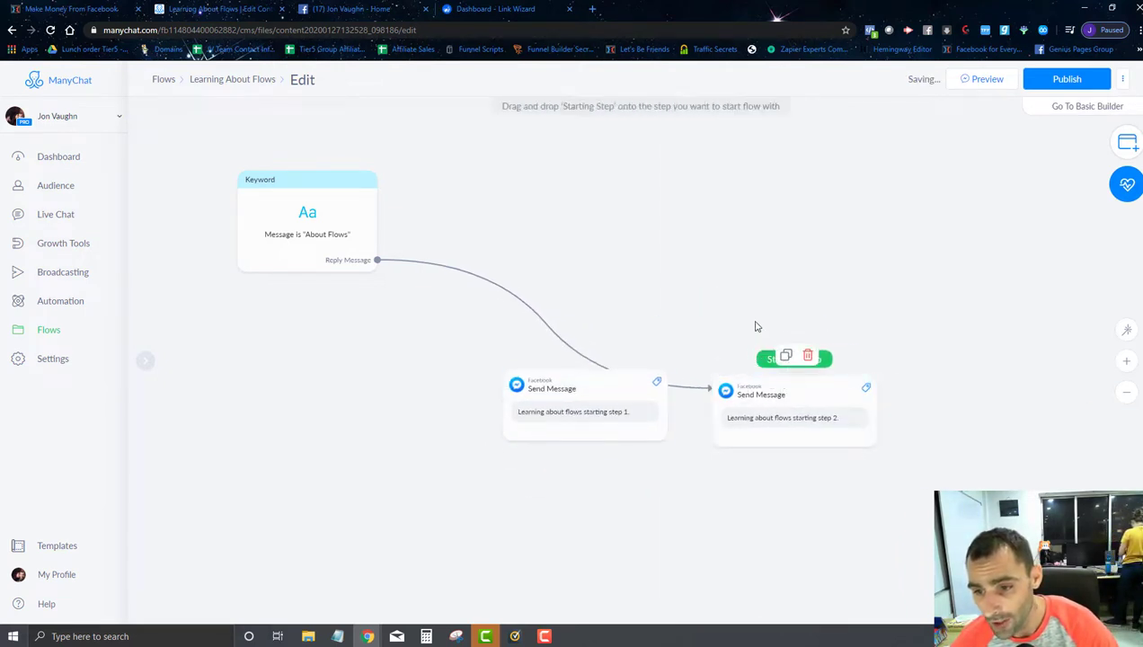
Step: Reassign the Starting Step to the "Learning about flows starting step 1." message
left_click(762, 356)
left_click(630, 327)
left_click_drag(782, 358, 586, 377)
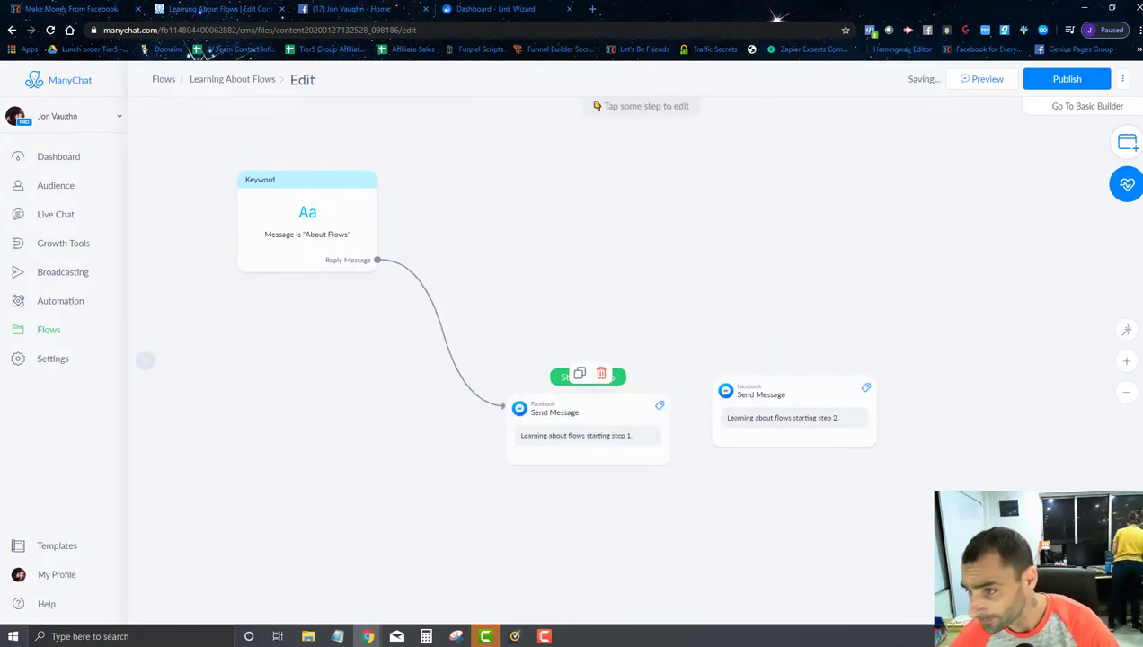
Step: Add a Condition block to the flow and place it beside the keyword block, above the messages
left_click(1123, 147)
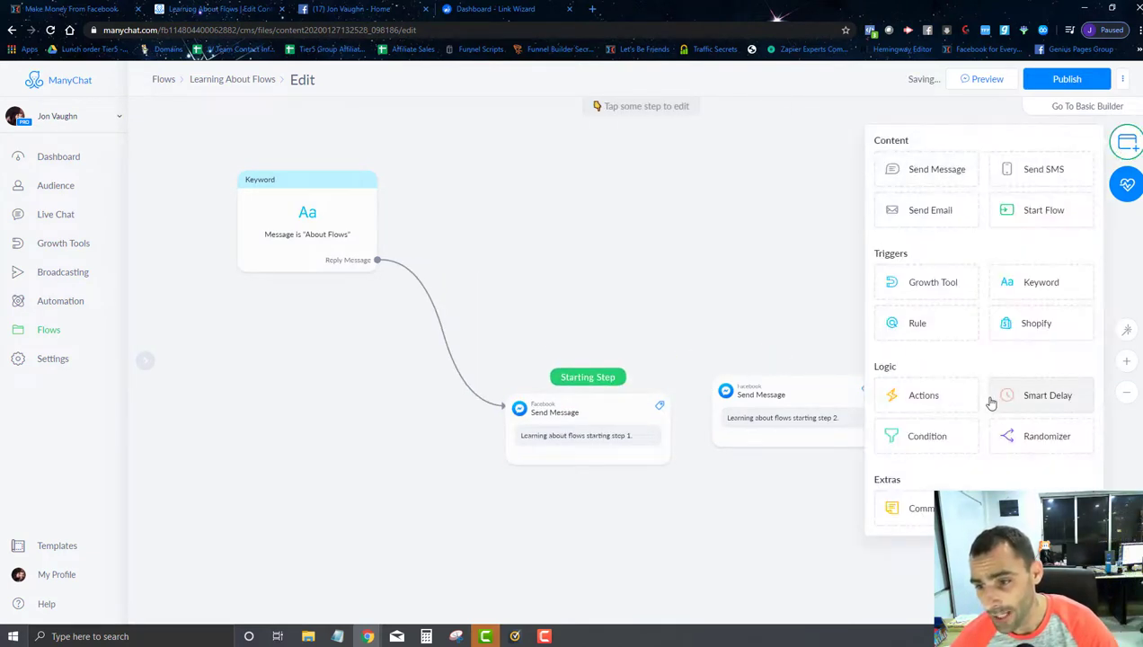
left_click(909, 434)
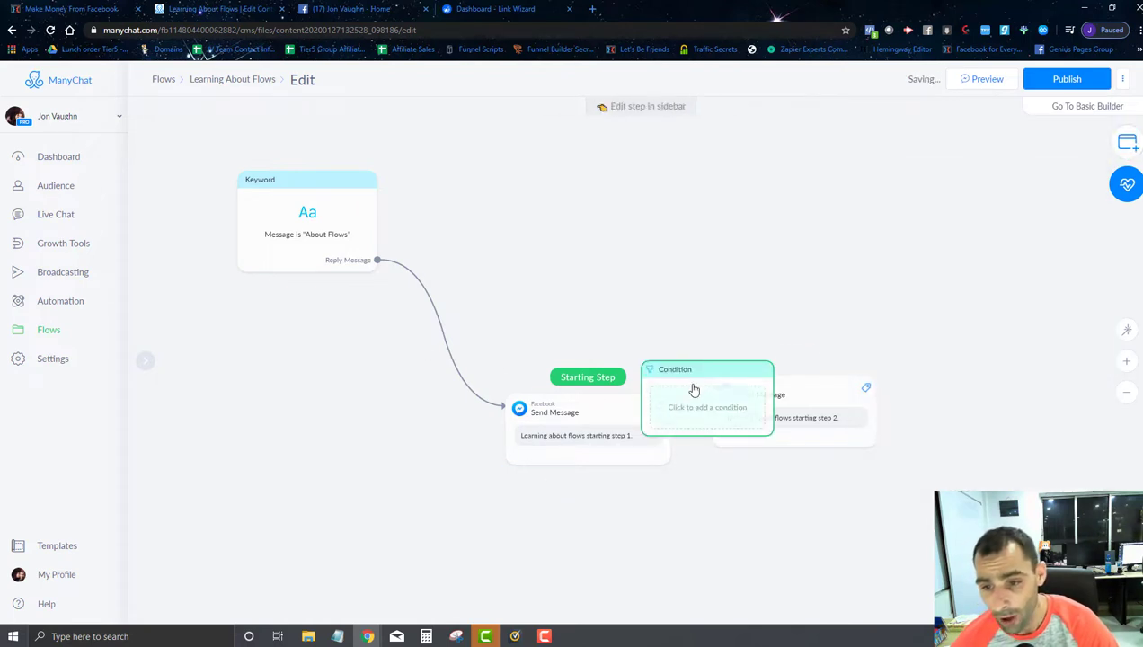
left_click_drag(694, 390, 556, 199)
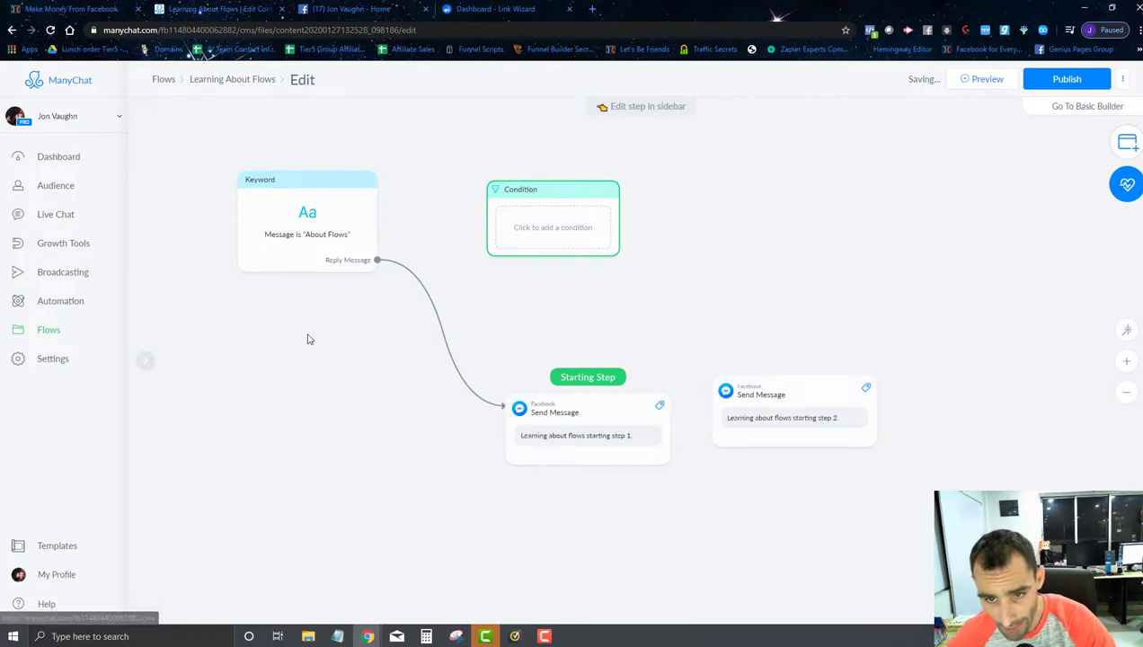
Step: Set the Condition block to check that the user's tag is unsubscribed
left_click(546, 232)
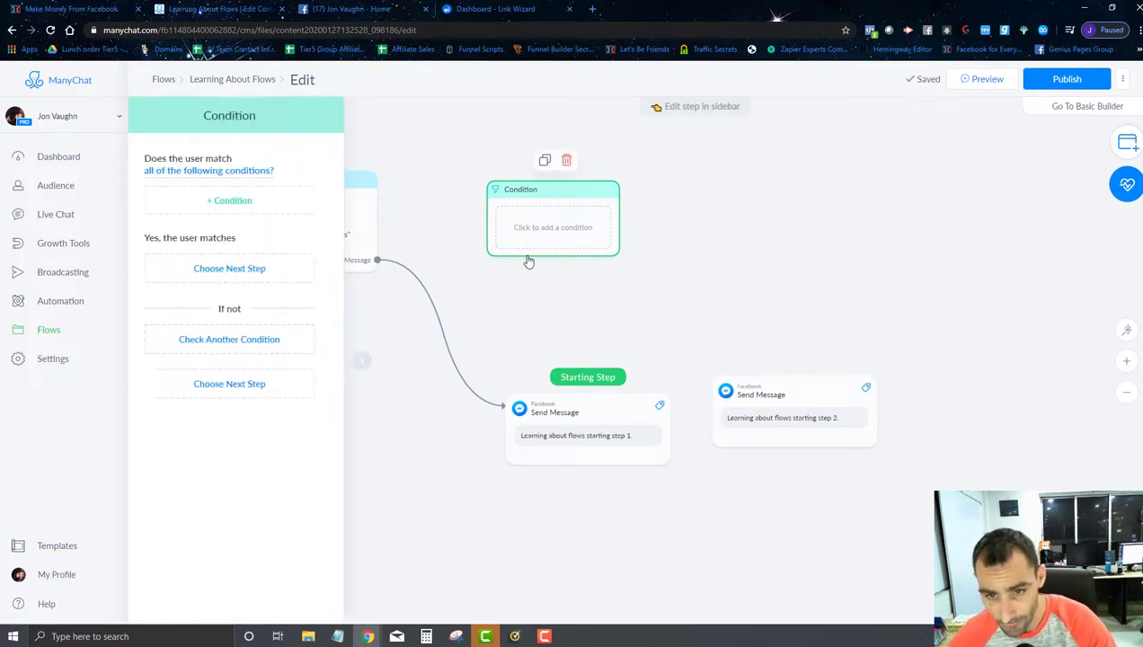
left_click(247, 203)
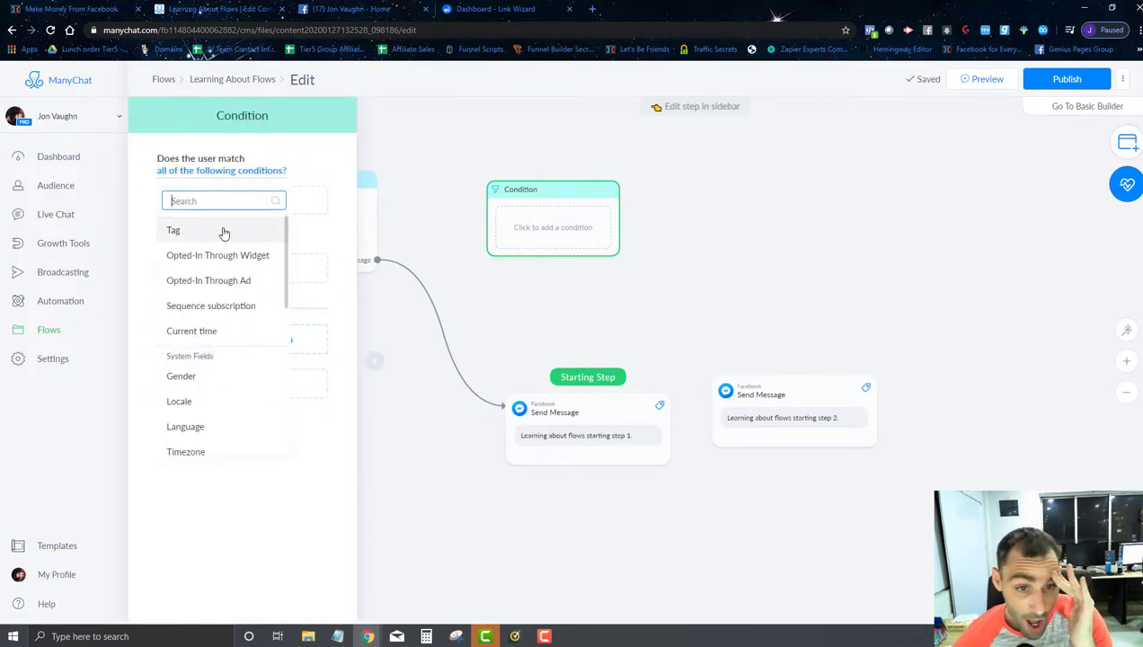
left_click(223, 232)
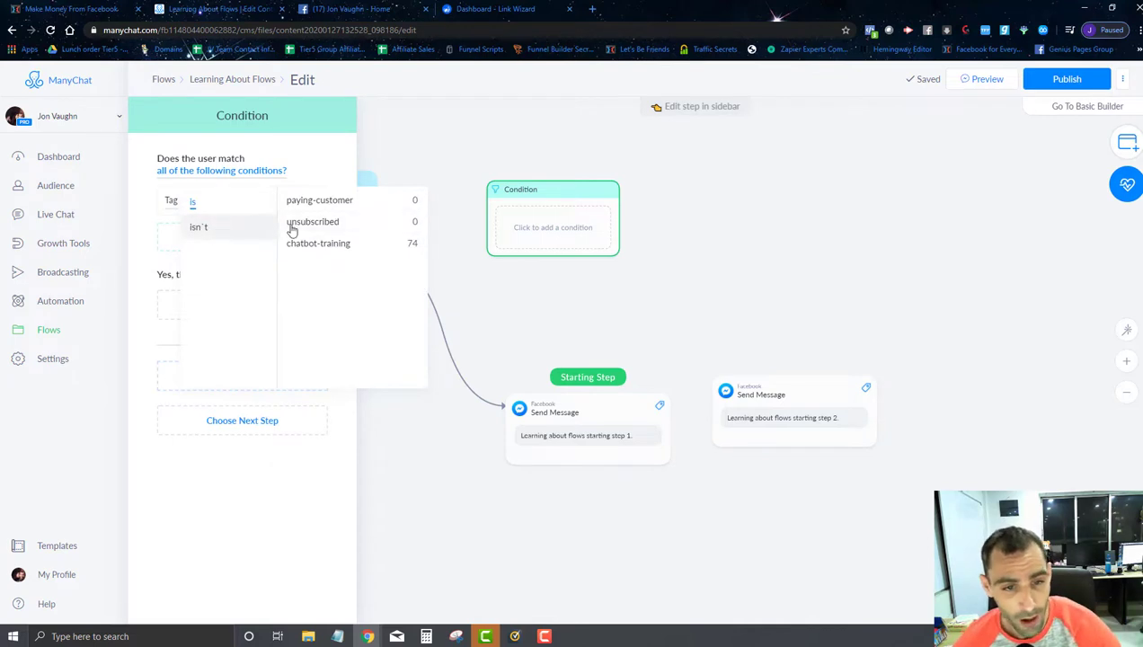
left_click(325, 224)
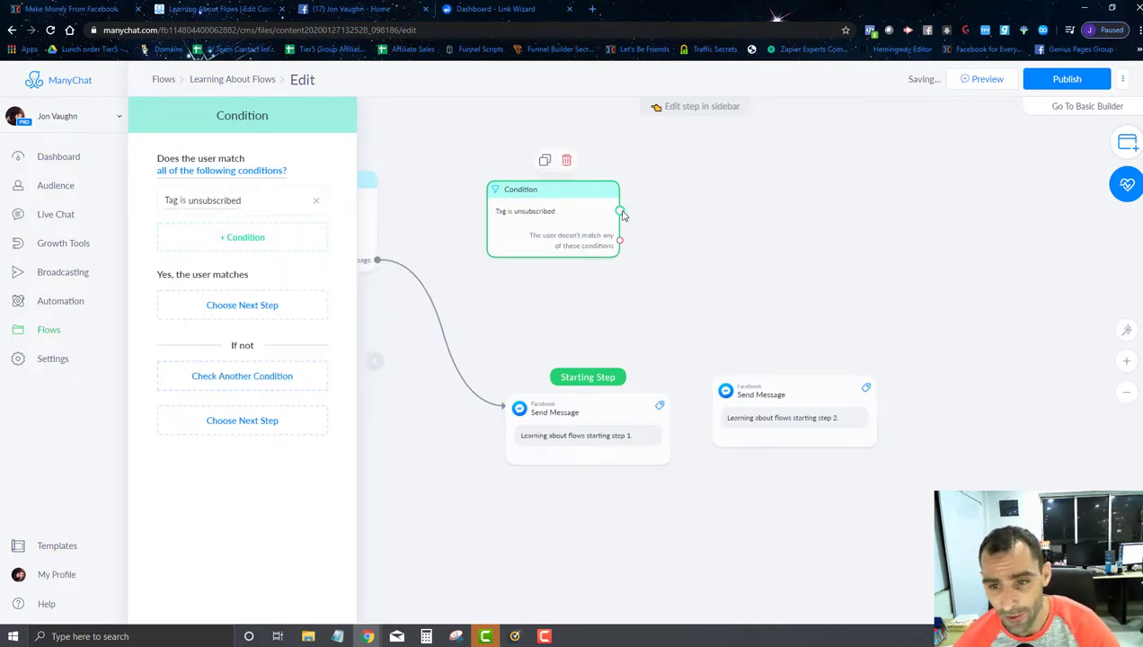
Step: Connect the Condition's matching branch to a new Start Flow step that runs the "You're UNSUBSCRIBED" flow from the Basics folder
left_click_drag(621, 211, 719, 212)
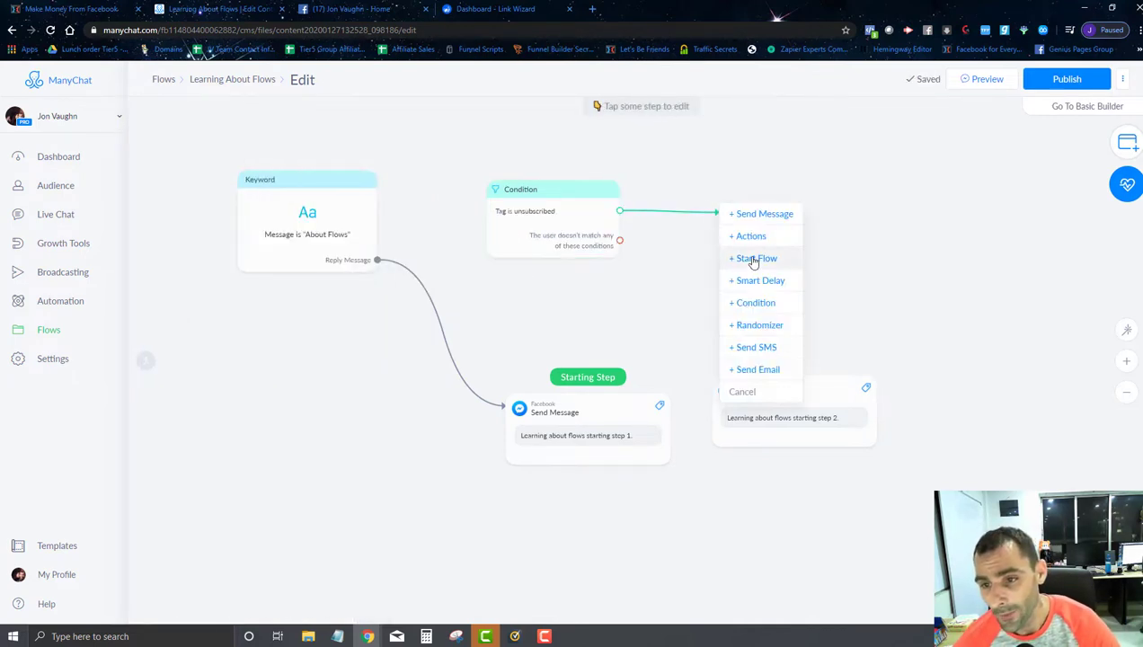
left_click(753, 261)
left_click(811, 250)
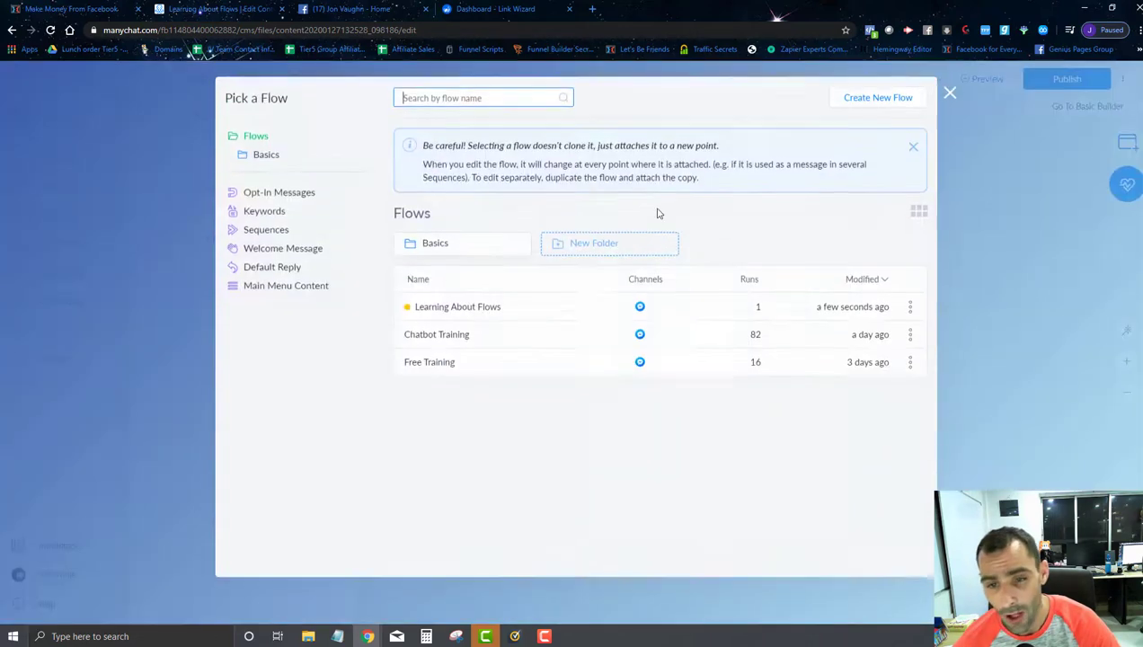
left_click(443, 245)
left_click(428, 422)
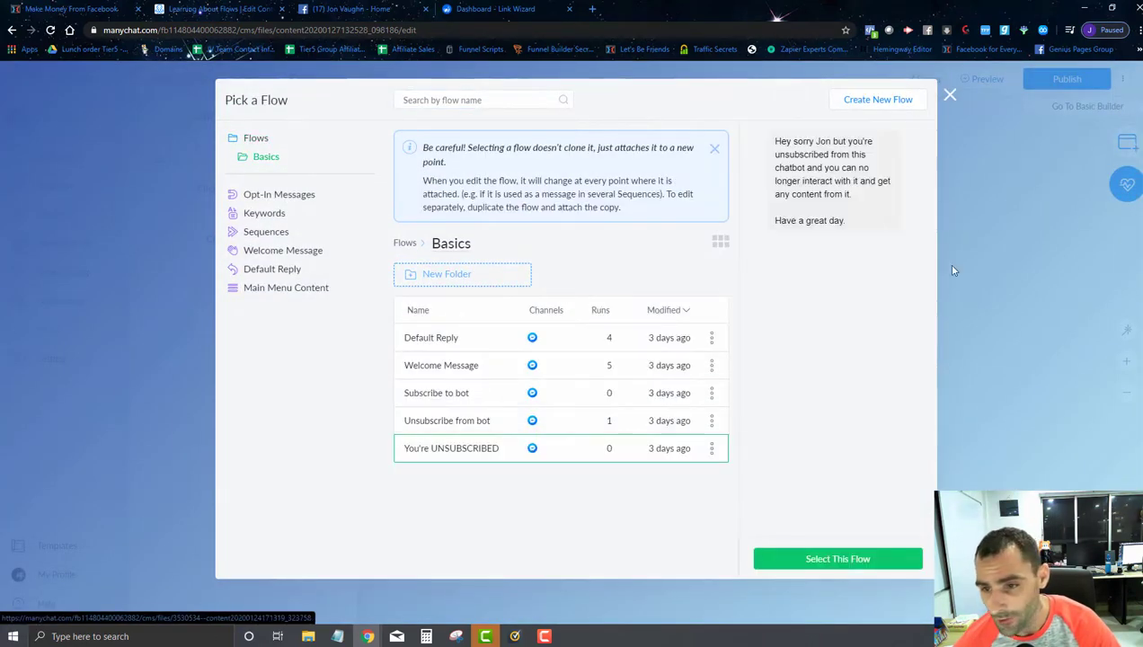
left_click(816, 565)
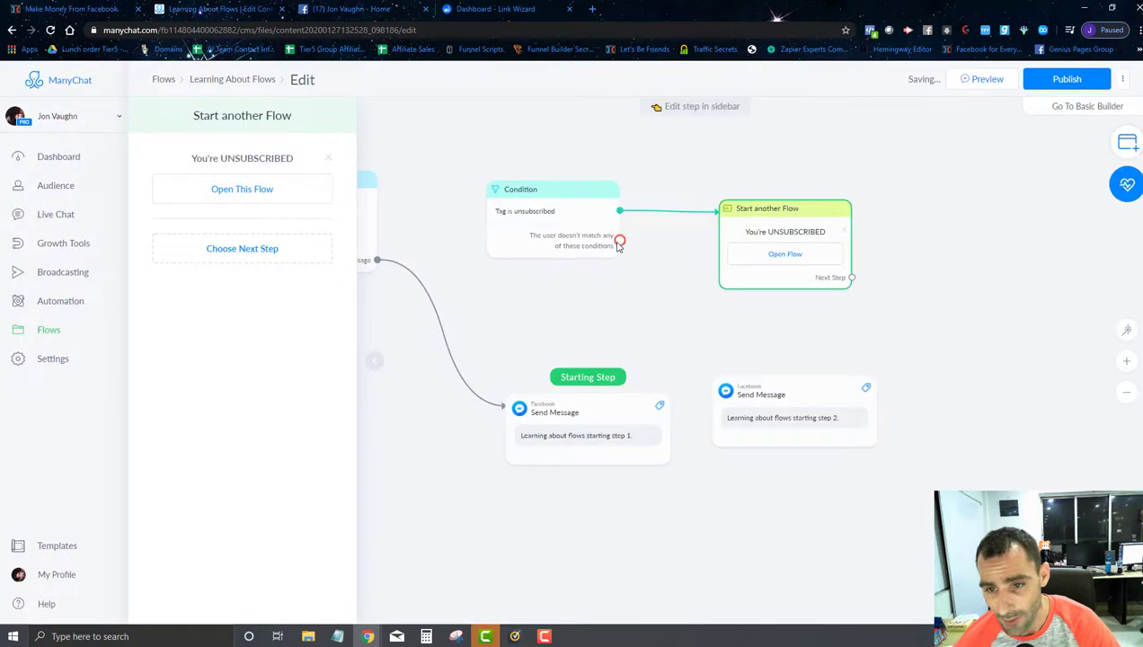
Step: Connect the Condition's non-matching branch to the step 1 message and reassign the Starting Step to the Condition block
left_click_drag(620, 242, 508, 408)
left_click_drag(586, 378, 510, 201)
scroll(620, 358, "up", 3)
scroll(624, 357, "down", 5)
left_click_drag(626, 356, 708, 398)
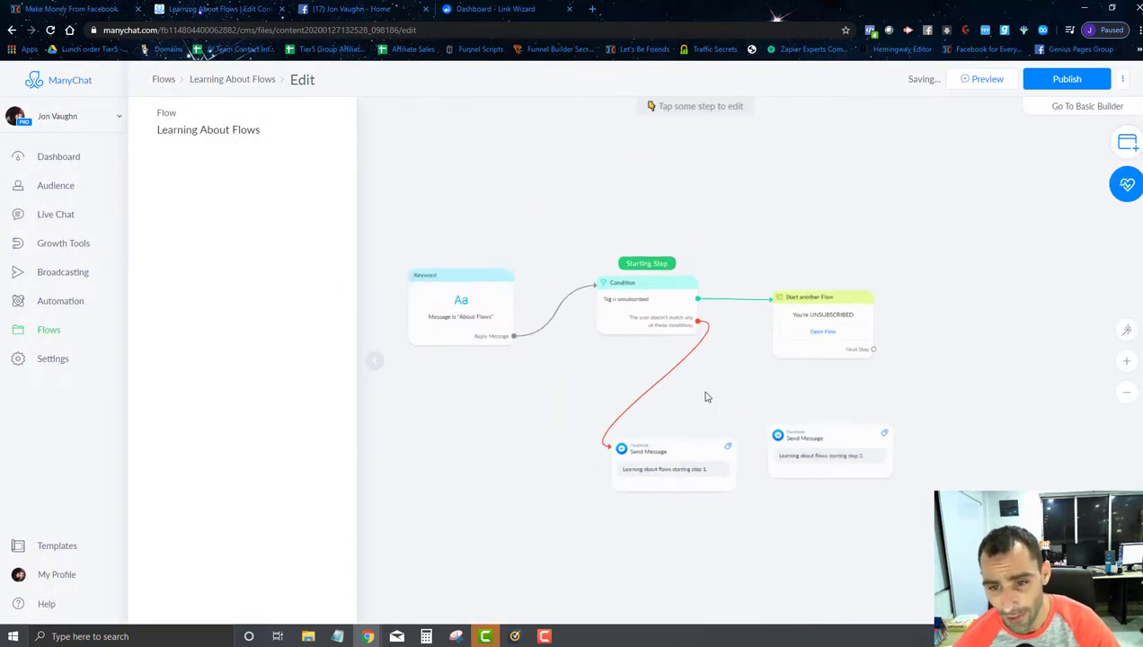
Step: Arrange the keyword, Condition, Start another Flow and step 1 message blocks compactly, with the Condition directly below the keyword block
left_click_drag(508, 264, 572, 179)
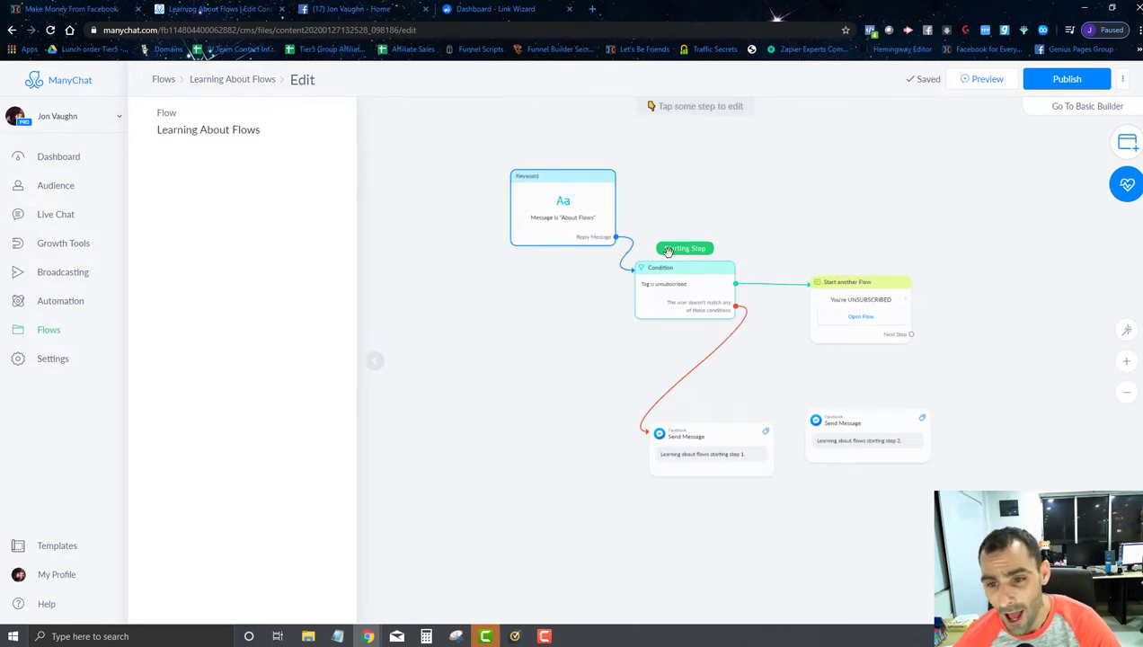
left_click_drag(688, 274, 578, 270)
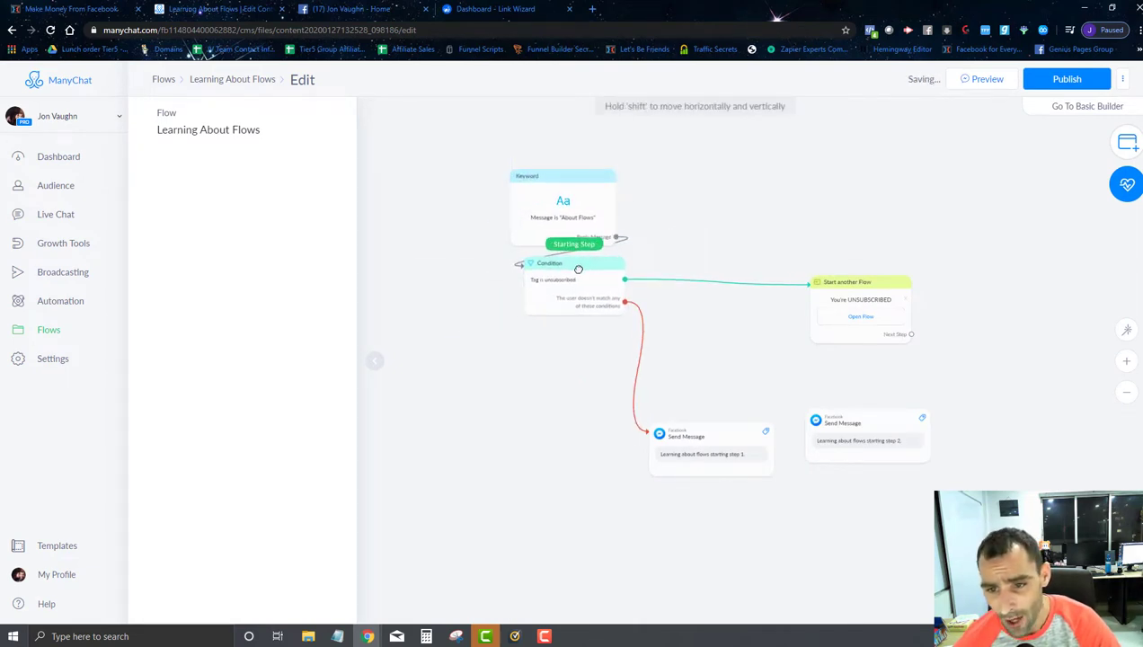
left_click_drag(867, 285, 705, 259)
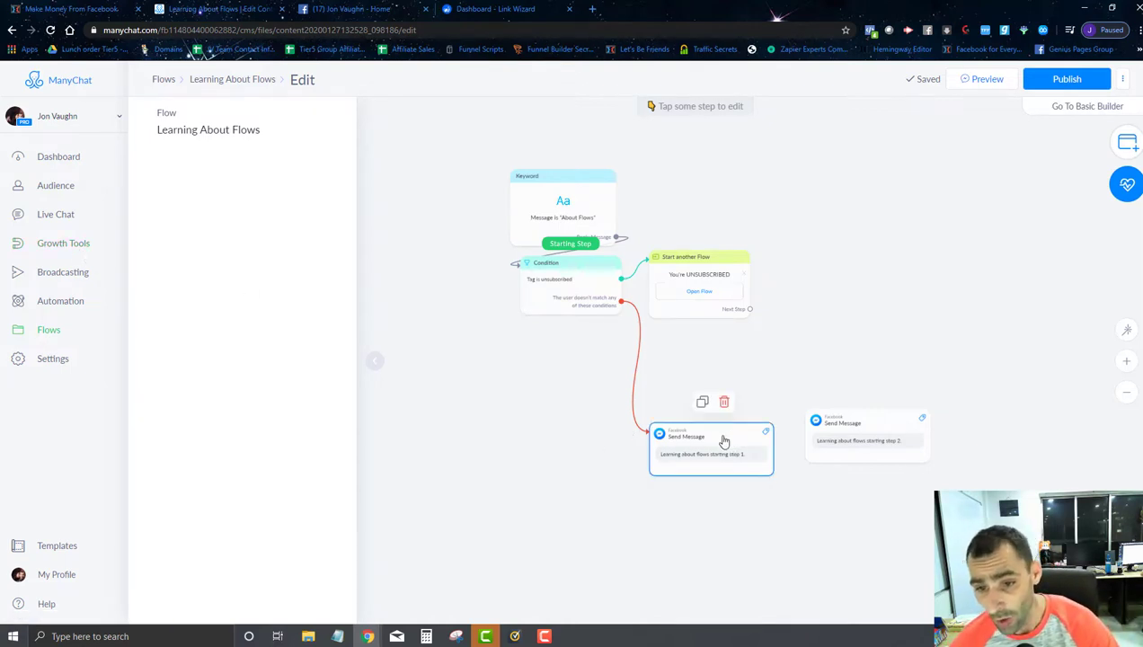
left_click_drag(724, 437, 670, 380)
Step: Enable continuing to another step on the step 1 message and connect its next step to the step 2 message
left_click(642, 376)
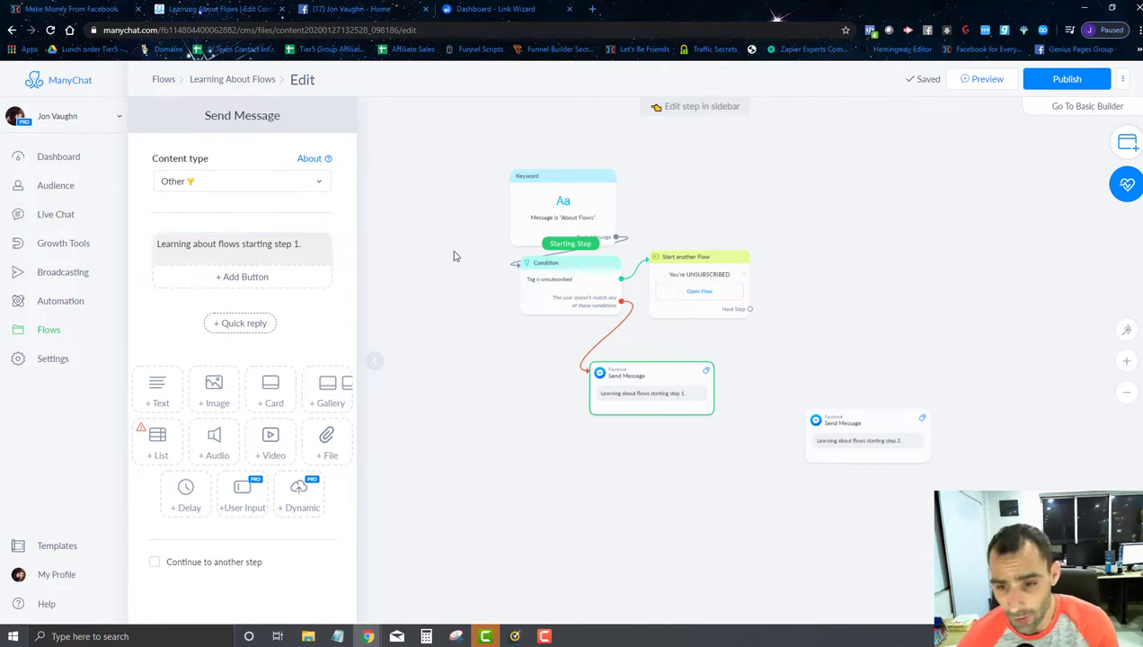
left_click_drag(859, 426, 798, 463)
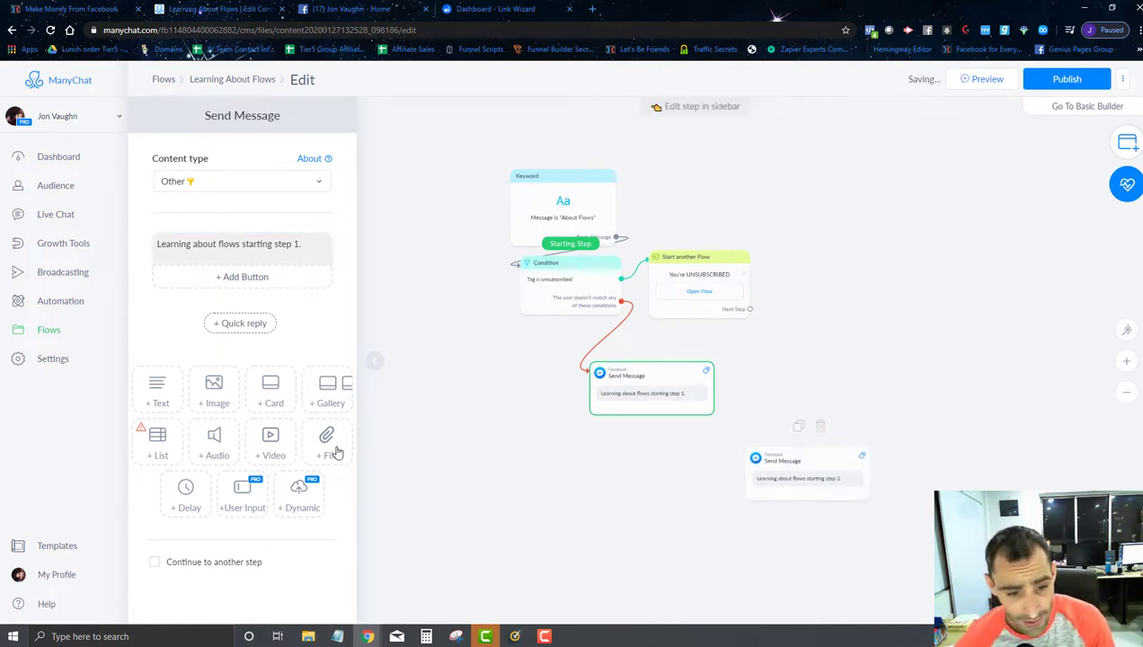
left_click(153, 562)
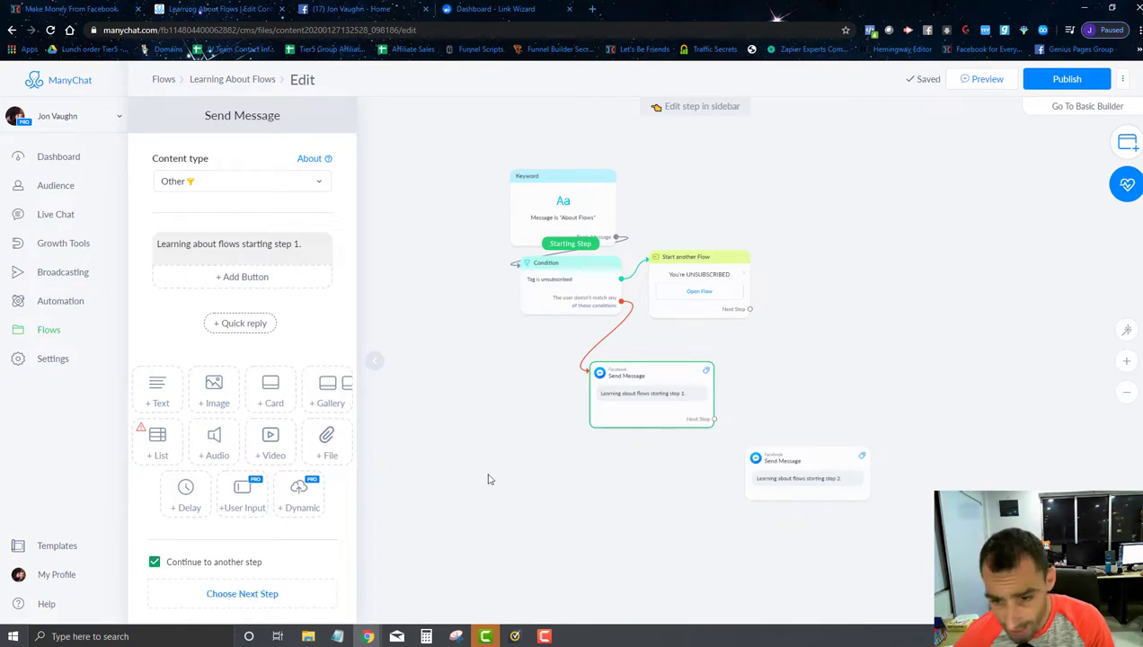
left_click(715, 419)
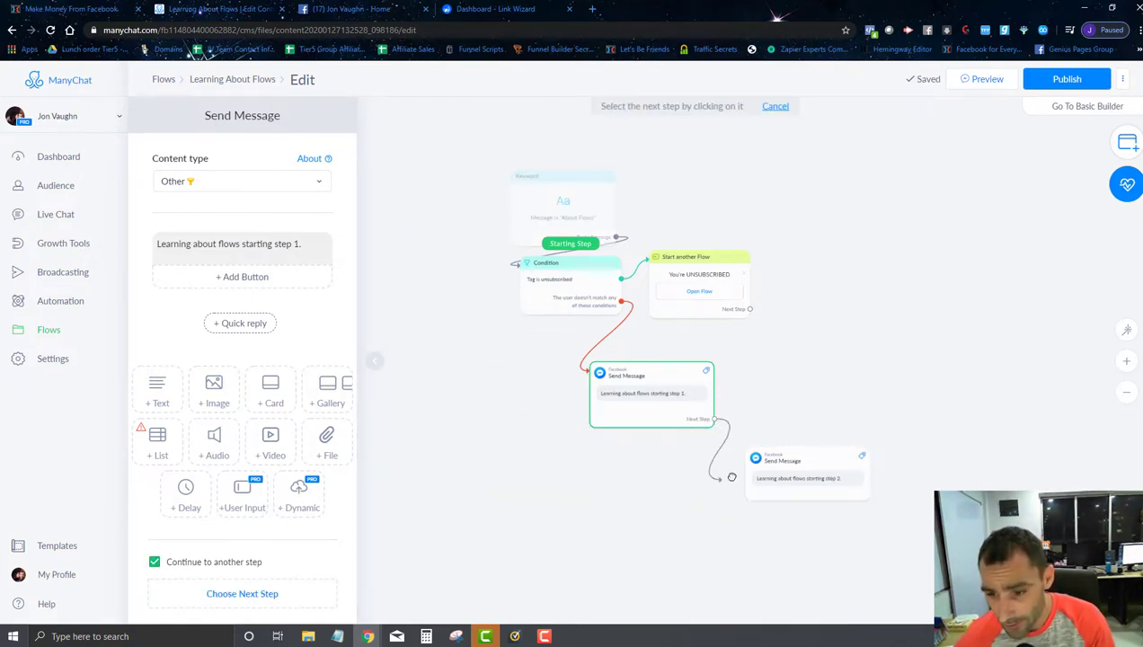
left_click(769, 467)
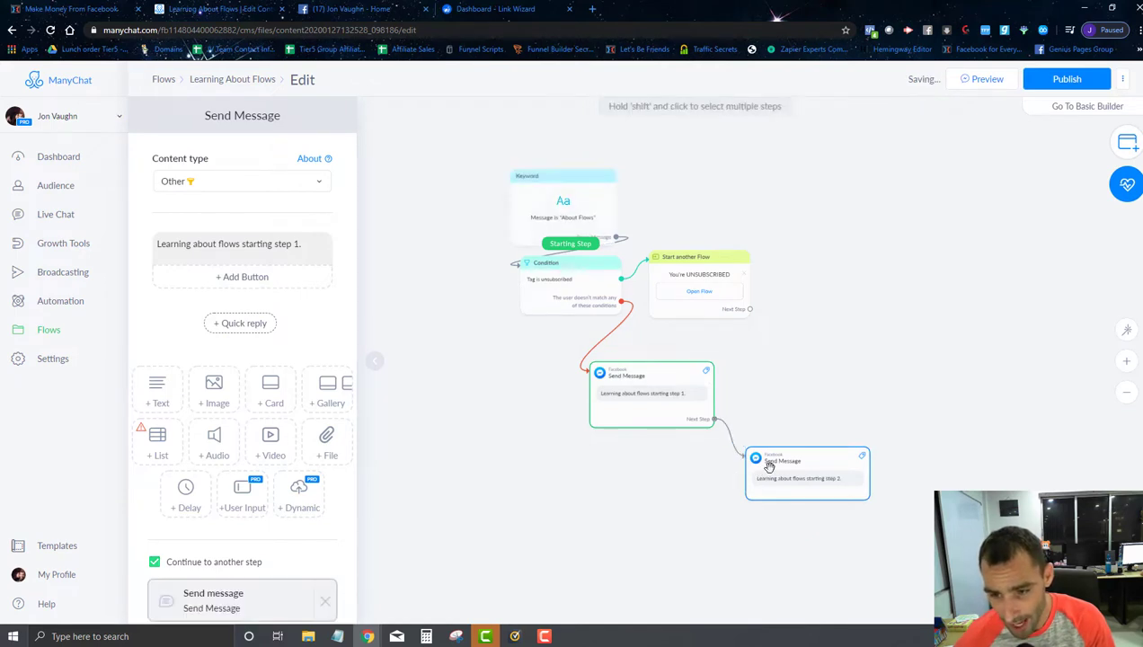
Step: Publish the flow, switch to the Facebook page and send "about flows" to the bot in the chat
left_click(1060, 79)
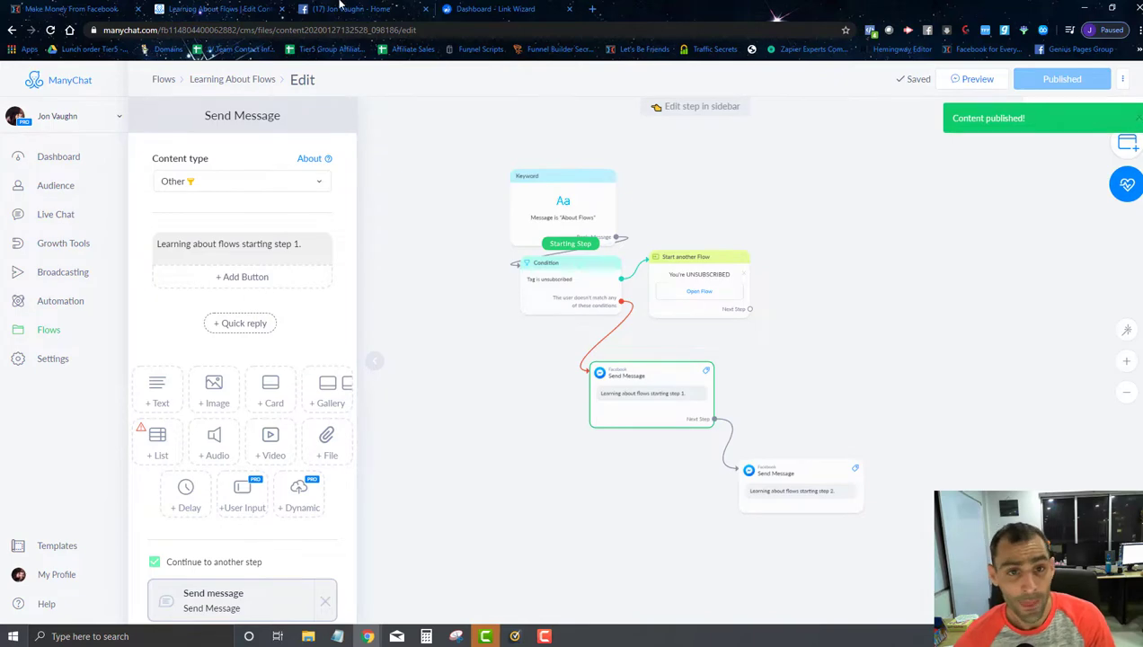
left_click(342, 7)
left_click(419, 597)
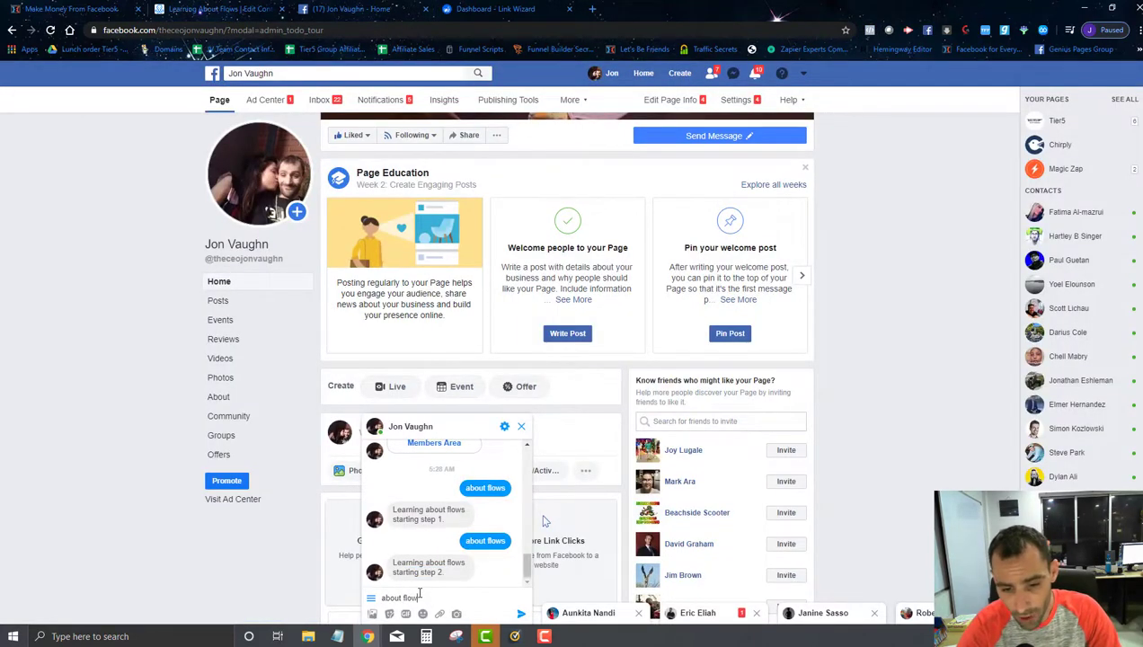
key("Return")
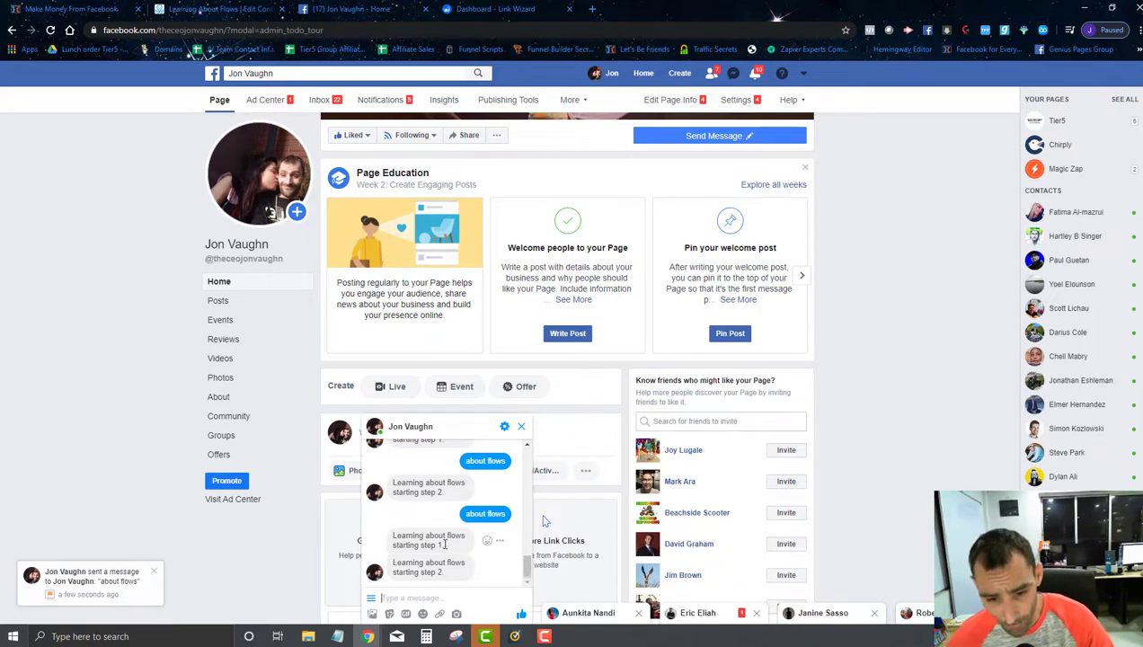
Step: Examine the bot's replies to "about flows" in the chat, checking the step 1 and step 2 messages
left_click_drag(444, 545, 389, 540)
left_click(412, 542)
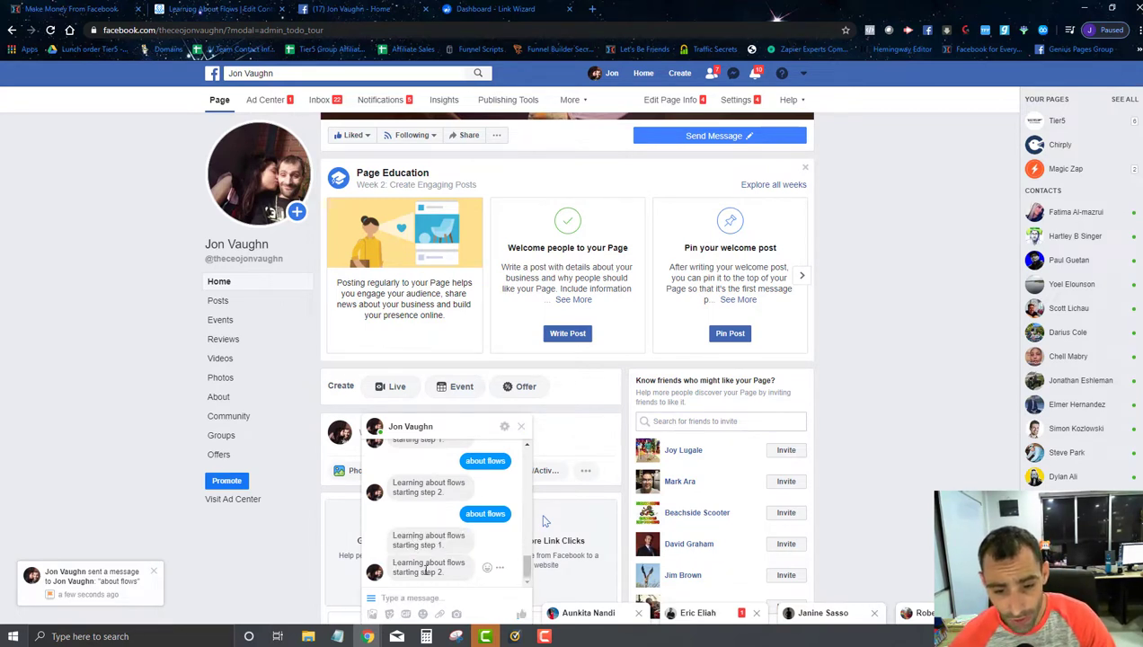
left_click_drag(445, 572, 391, 562)
right_click(390, 565)
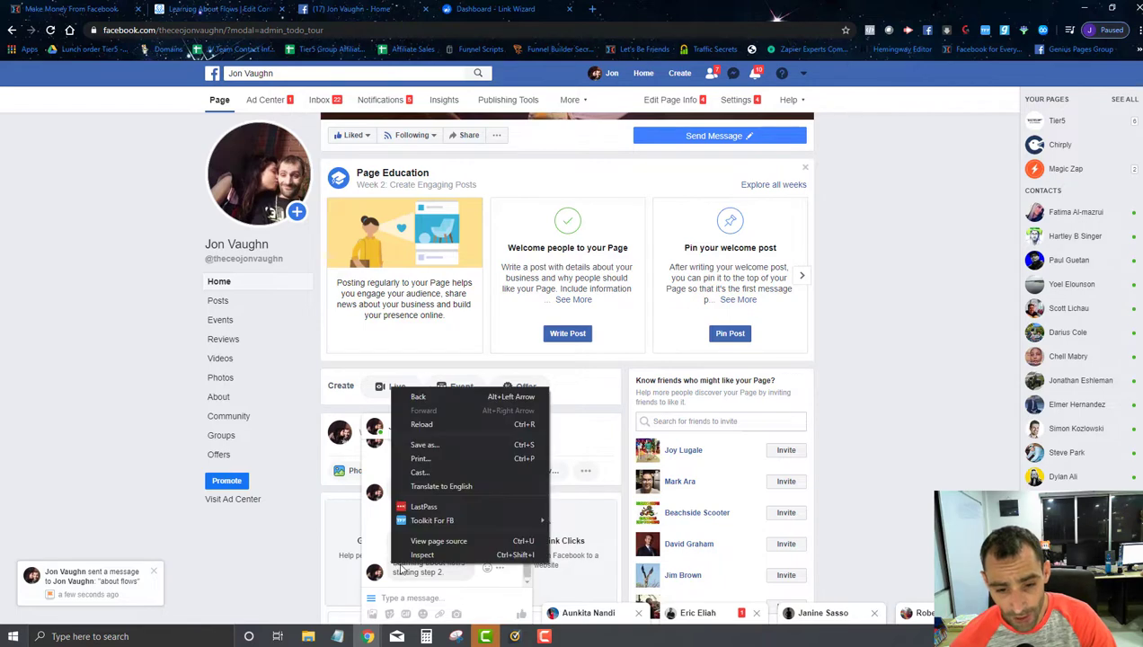
key("Escape")
left_click(457, 581)
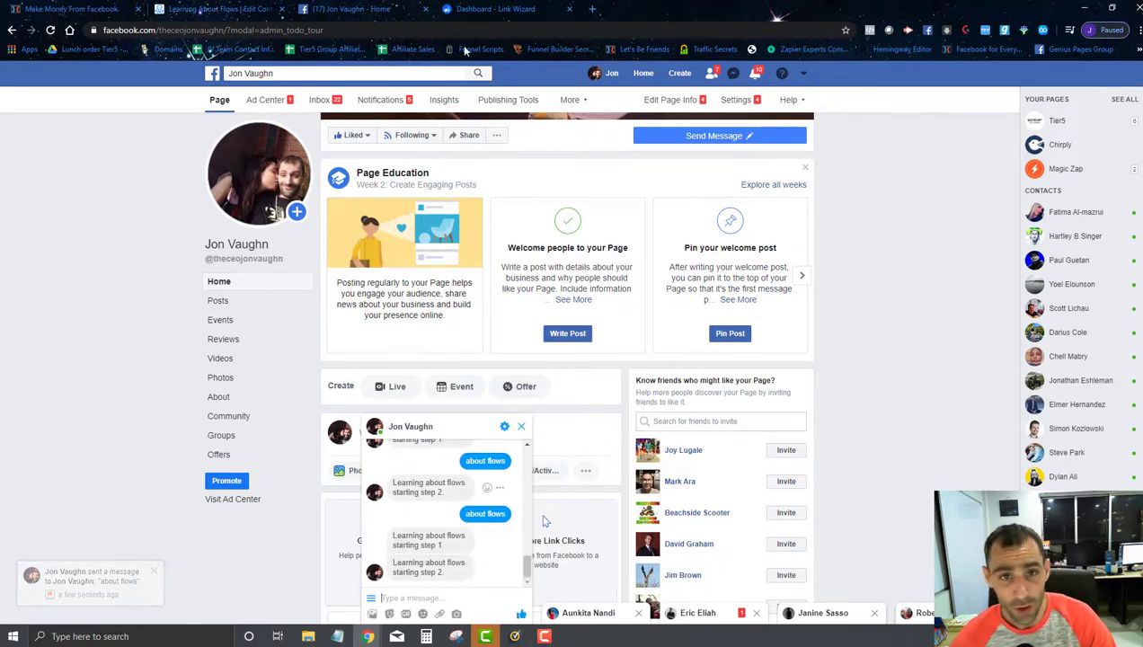
Step: Switch to ManyChat, move the step 2 message away from step 1 and remove the connection between them
left_click(255, 7)
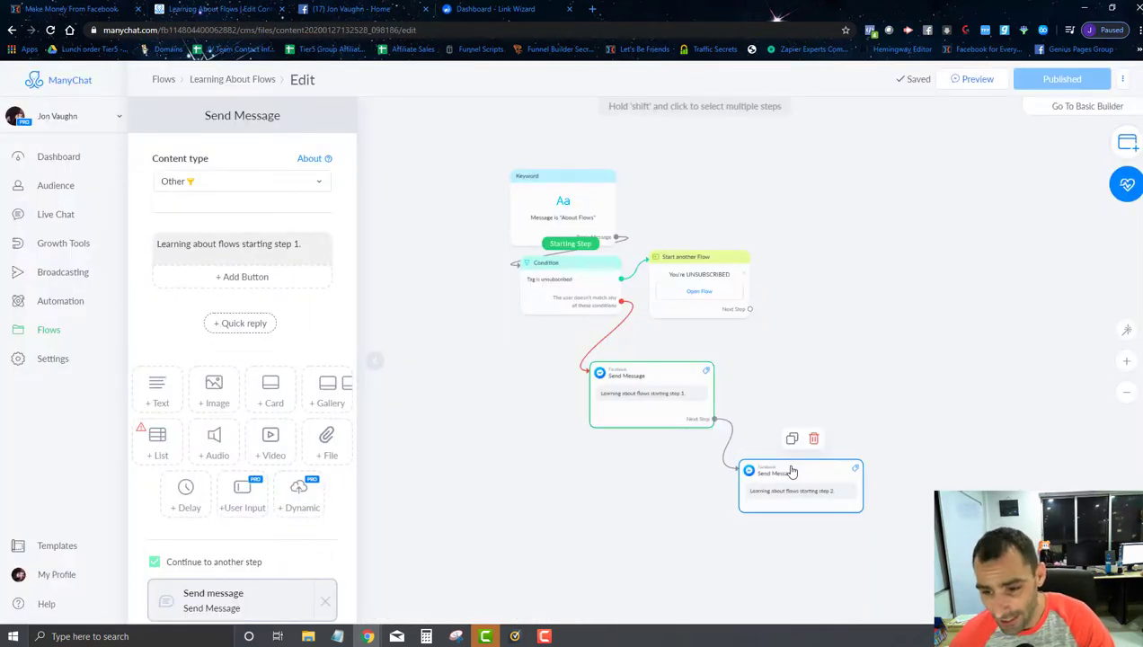
left_click_drag(792, 471, 851, 411)
left_click(790, 393)
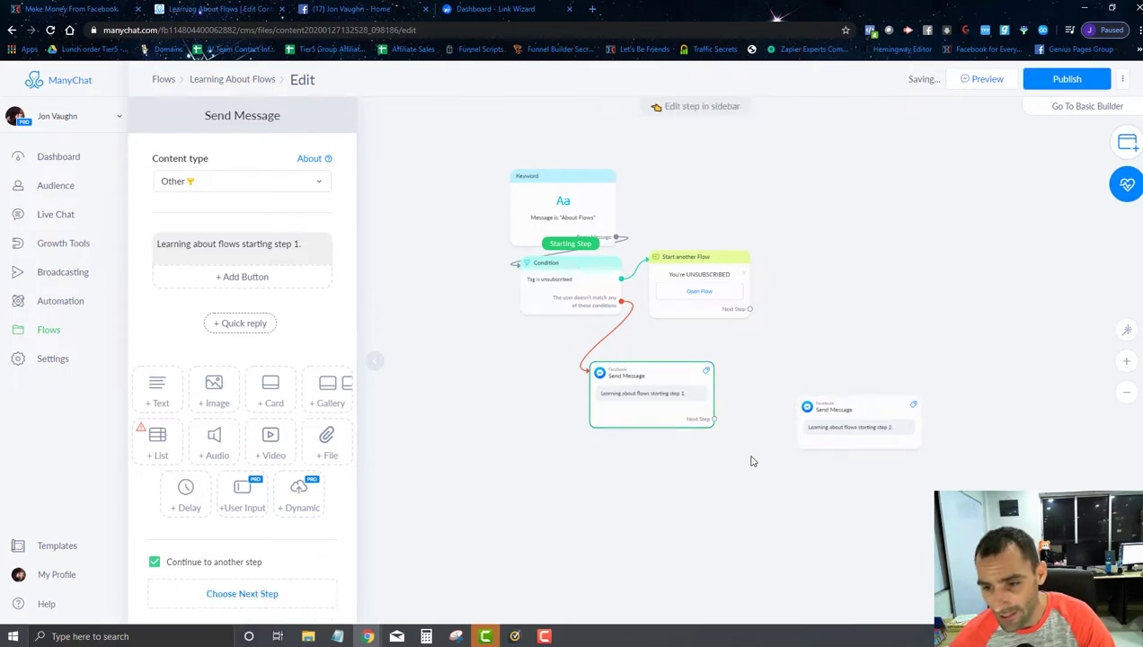
Step: Publish the disconnected flow and send "about flows" to the bot again in the Facebook page chat
left_click(1048, 81)
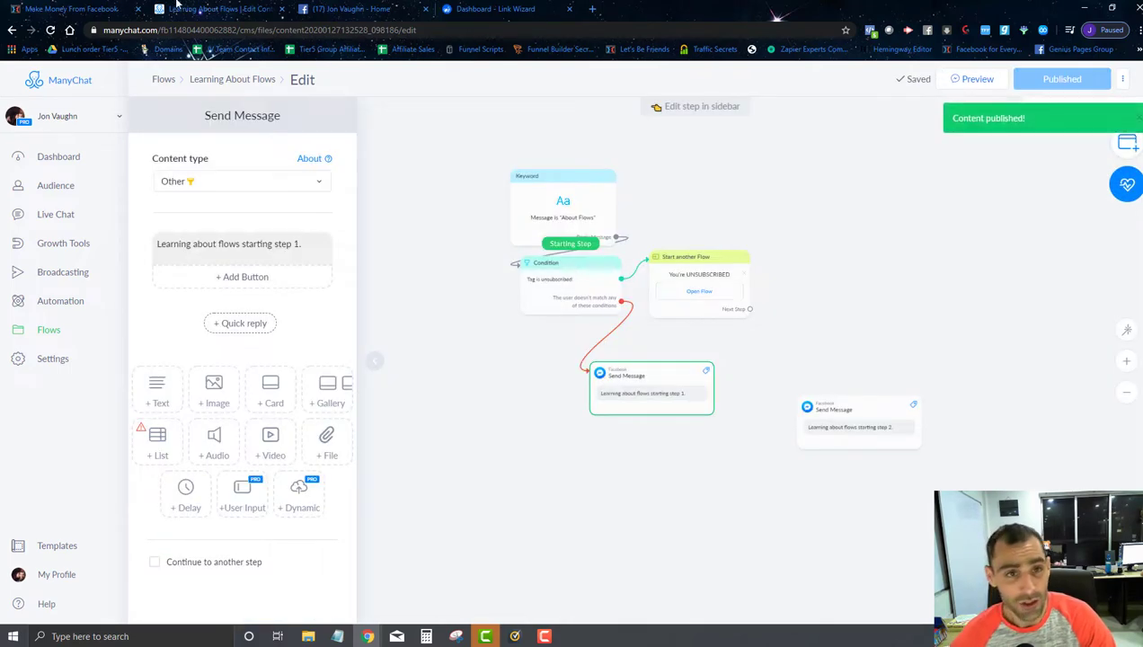
left_click(335, 8)
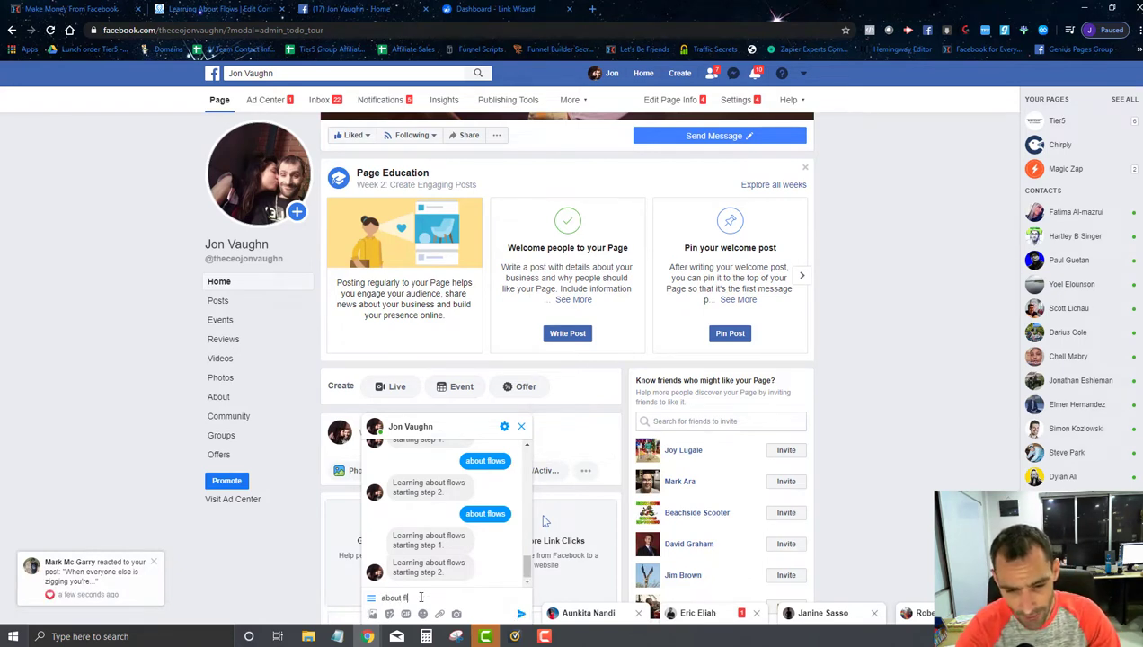
key("Return")
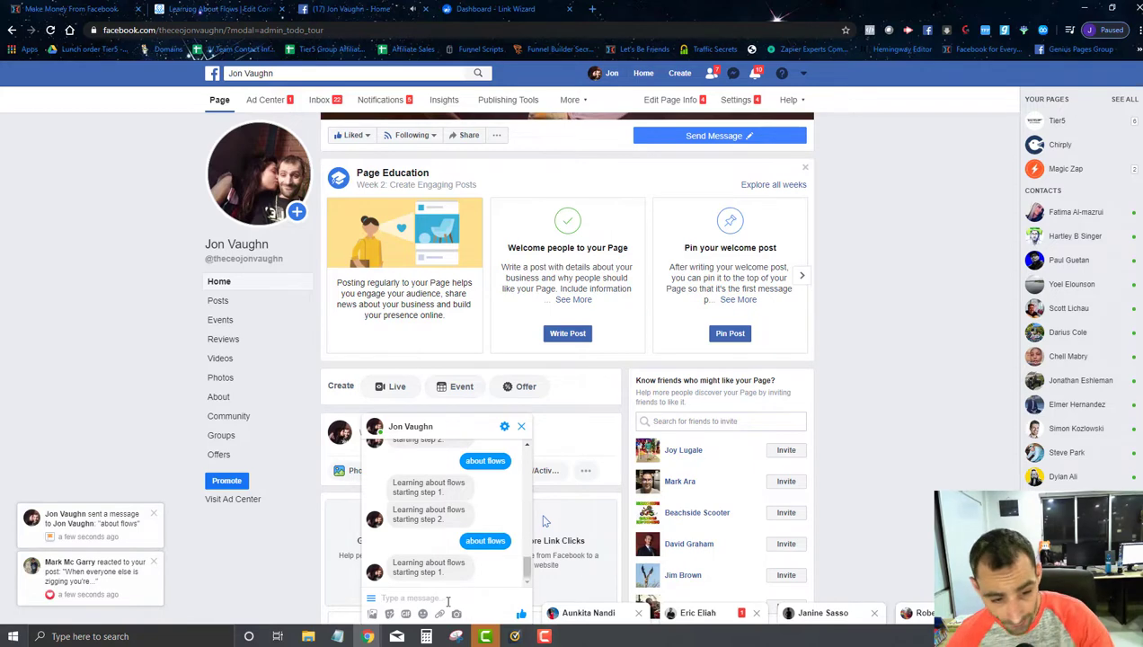
Step: Switch to ManyChat and spread out the keyword, Condition, Start another Flow and step 1 message blocks so their connections are clear
left_click(247, 7)
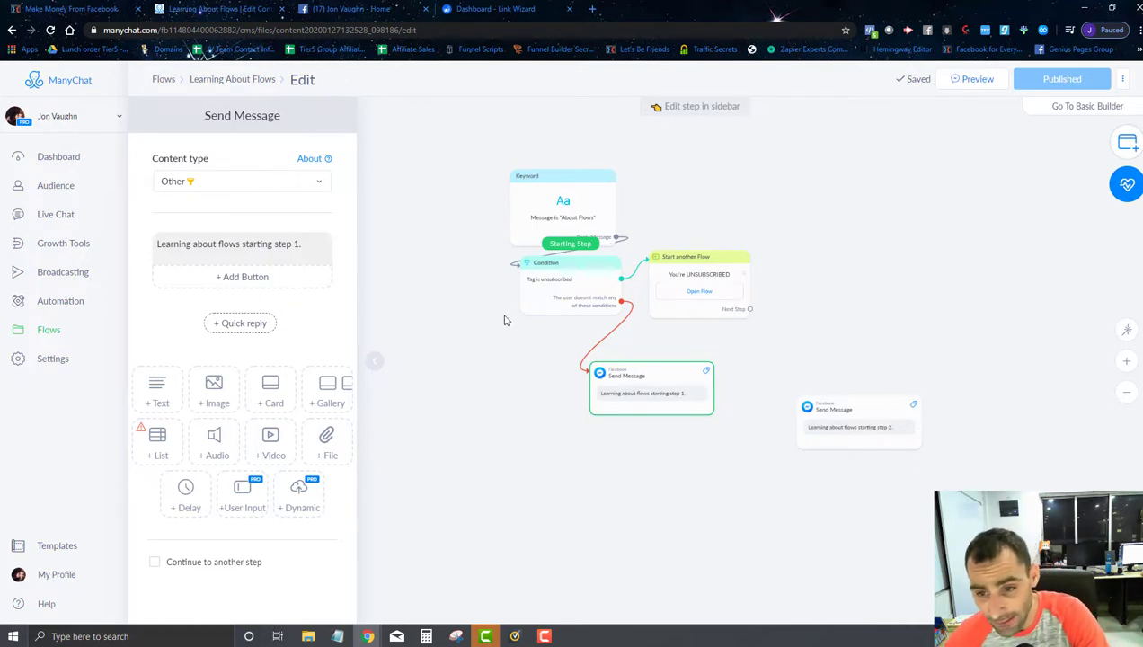
left_click_drag(639, 367, 683, 407)
left_click_drag(544, 188, 402, 150)
left_click_drag(569, 274, 565, 218)
left_click_drag(697, 258, 769, 137)
left_click_drag(701, 422, 576, 387)
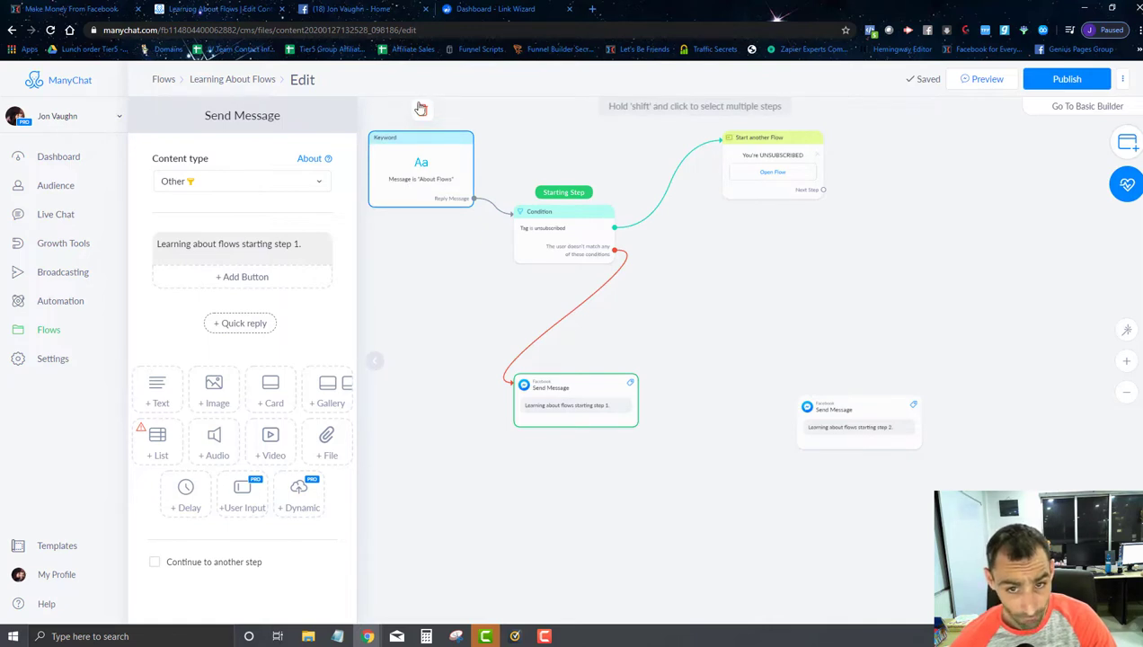
Step: Line up the Condition and Start another Flow blocks in a row beside the keyword block
left_click(564, 235)
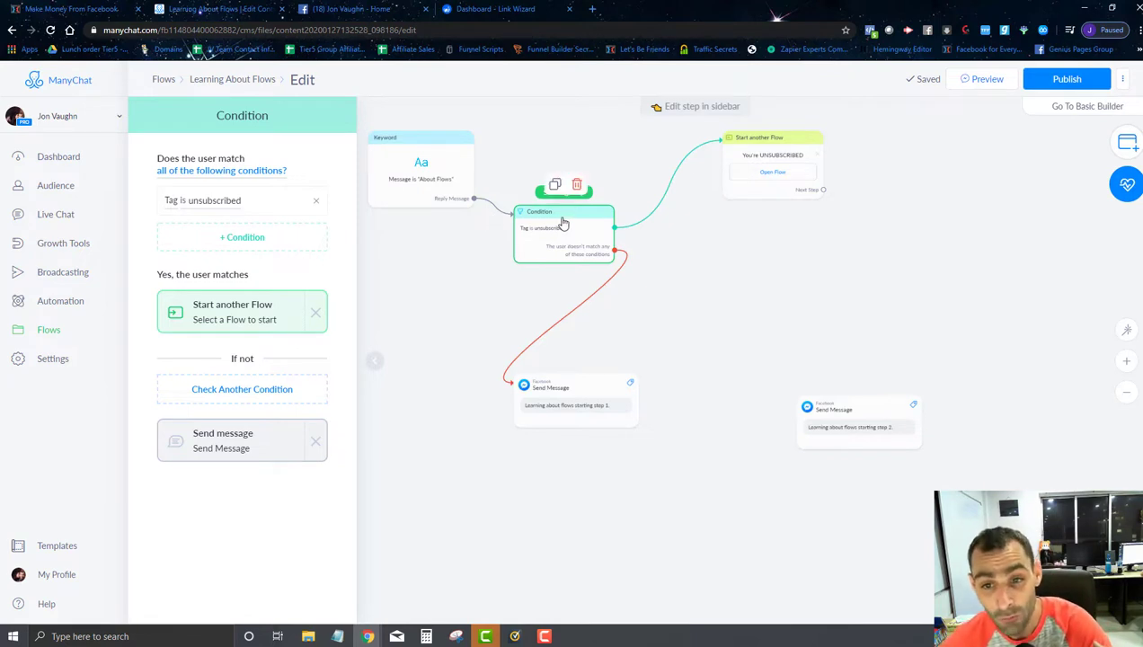
left_click_drag(559, 221, 555, 155)
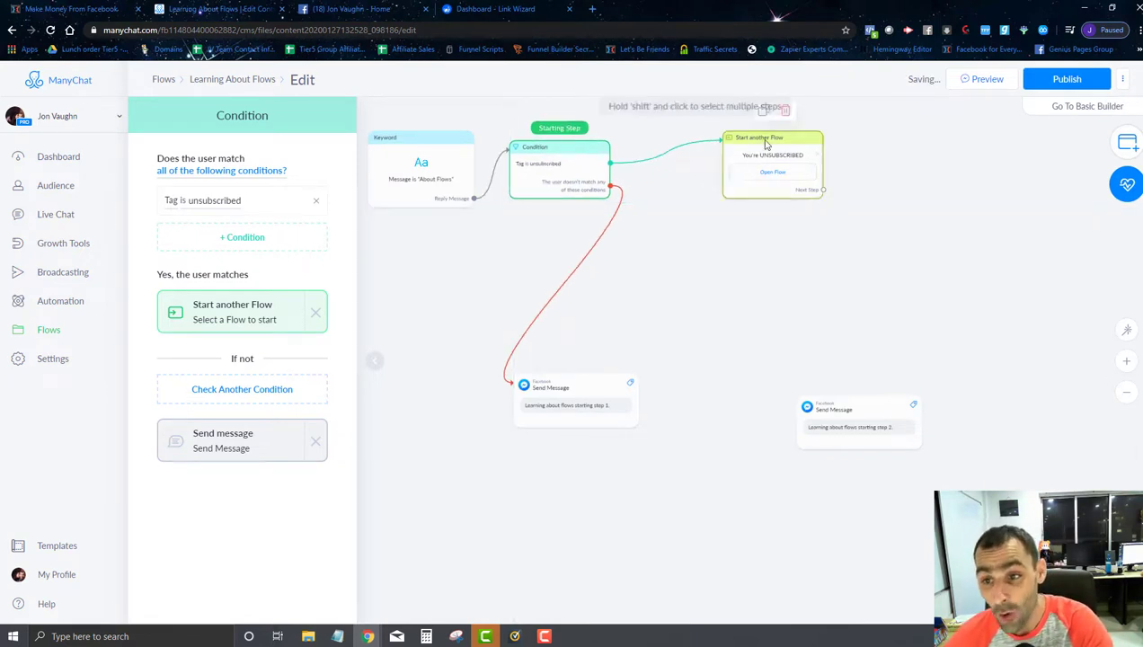
left_click_drag(764, 144, 693, 142)
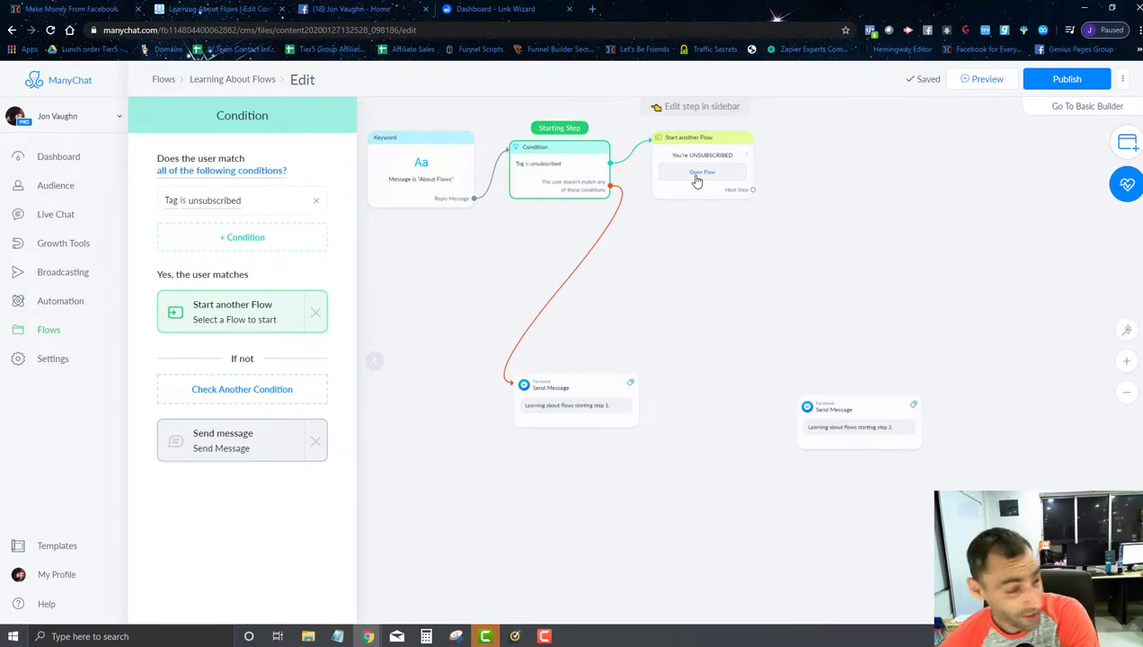
Step: Open the "You're UNSUBSCRIBED" flow from its block to review its message, and return to the Learning About Flows editor
right_click(693, 176)
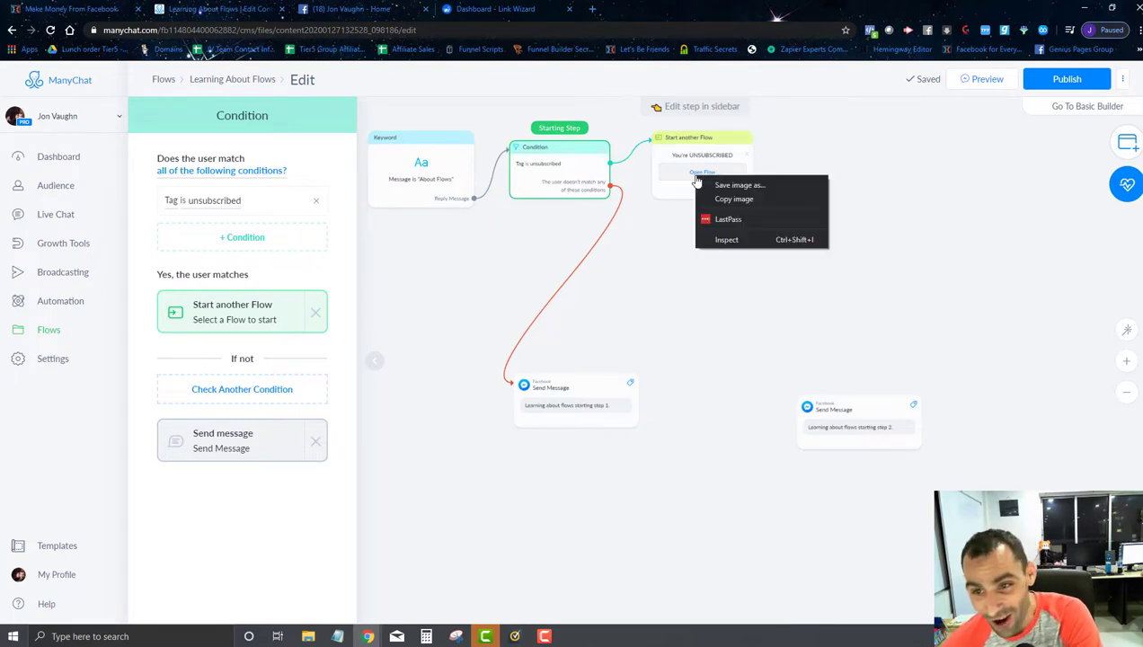
left_click(687, 174)
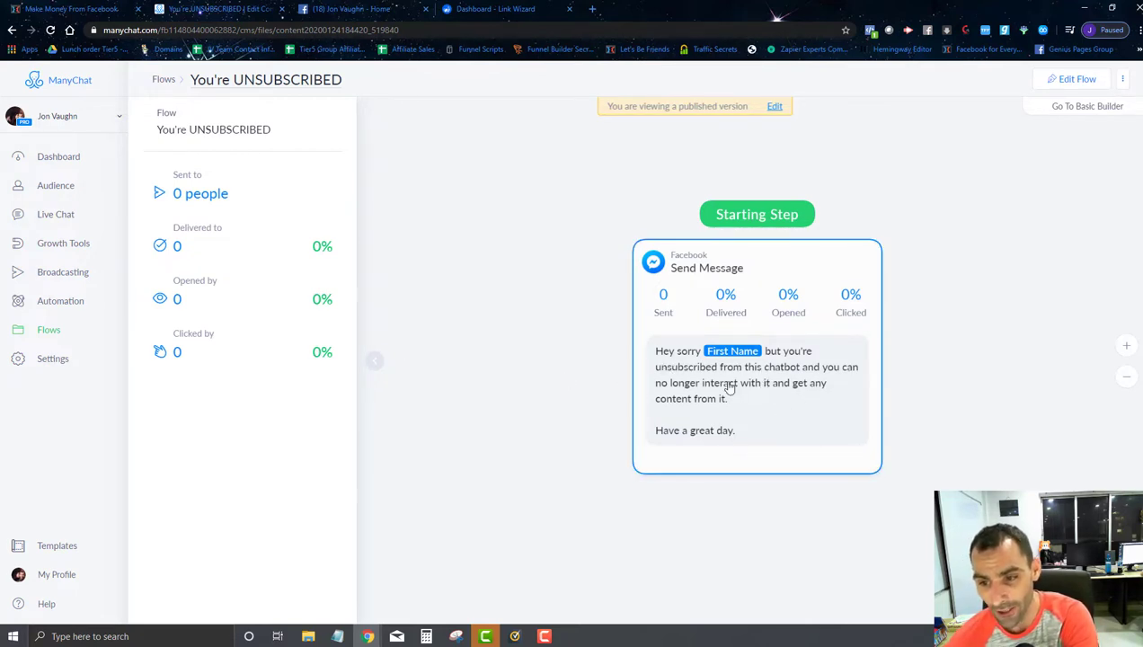
left_click(11, 32)
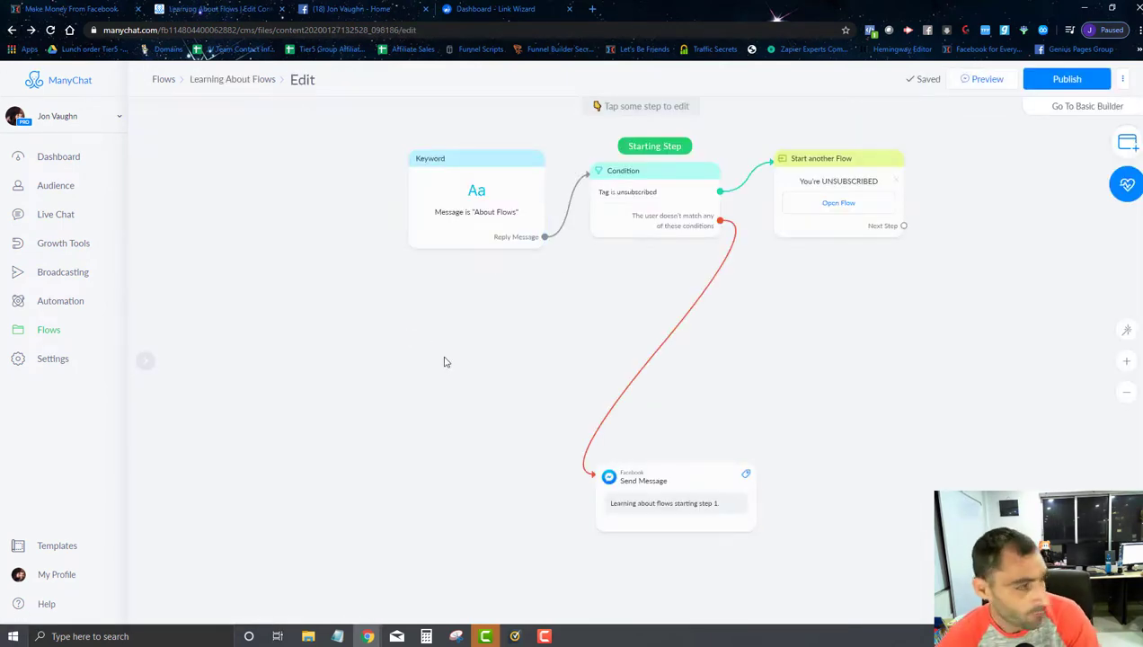
Step: Reposition the step 1 message and Start another Flow blocks apart from the Condition, and open the Condition's settings
left_click_drag(662, 490, 850, 408)
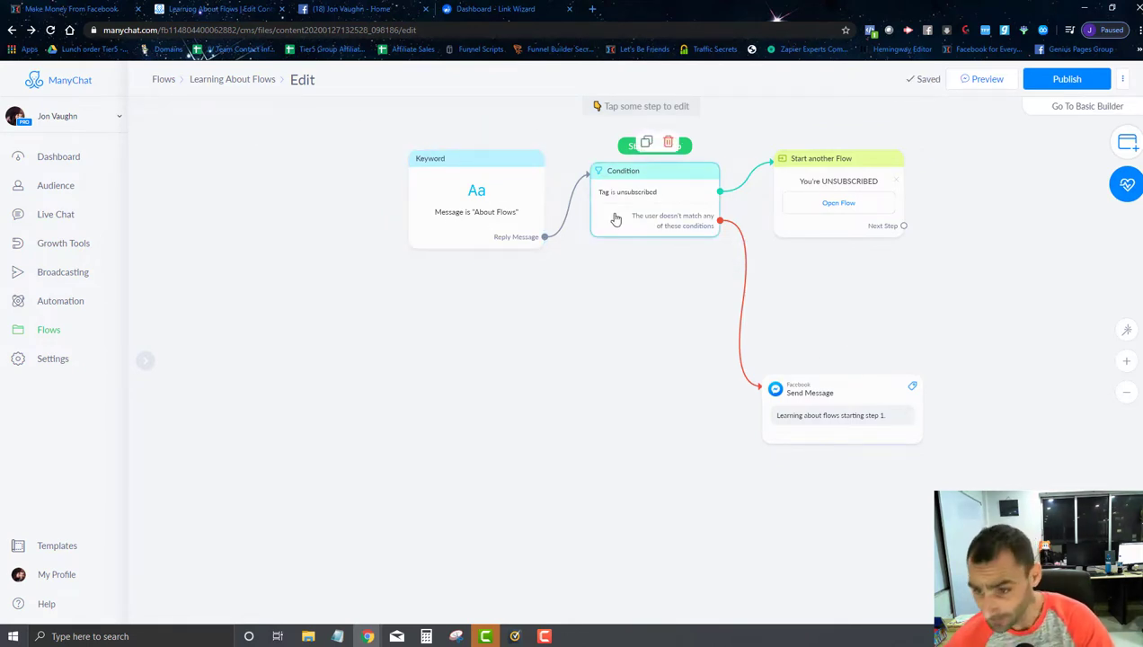
left_click_drag(840, 179, 919, 165)
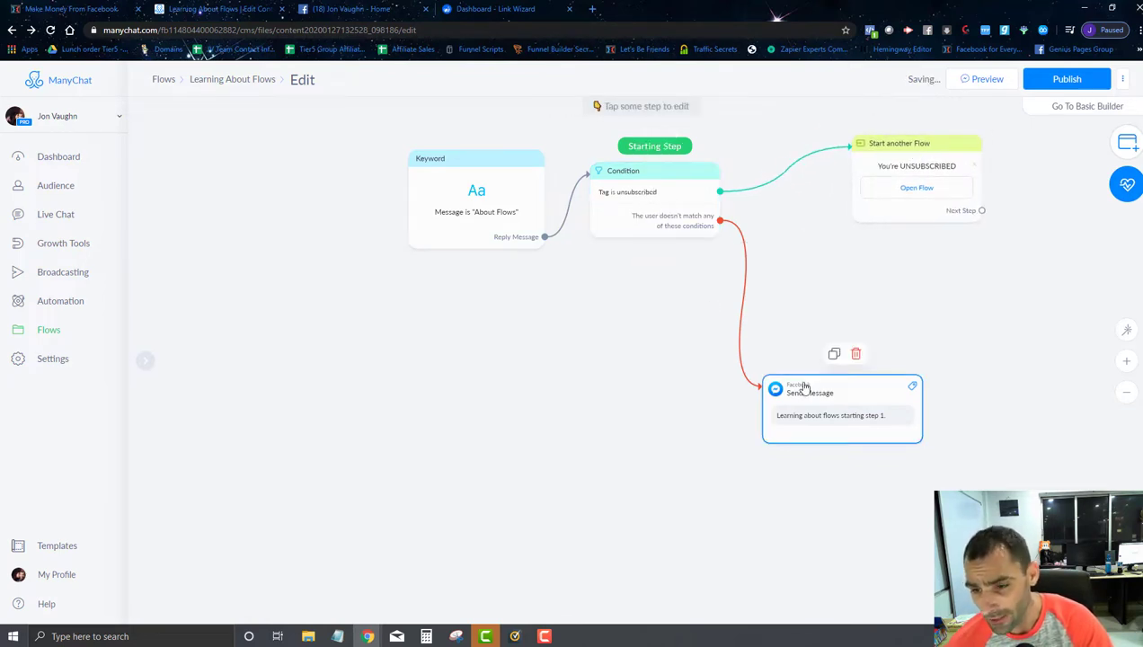
left_click_drag(800, 393, 752, 401)
left_click(692, 230)
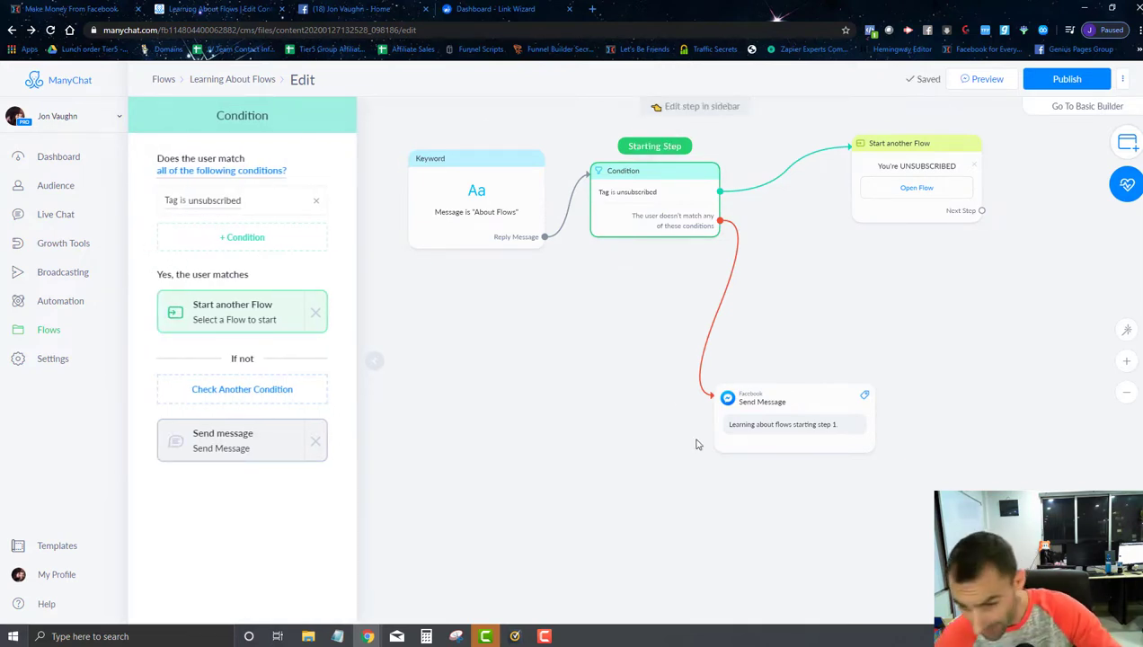
left_click(1123, 146)
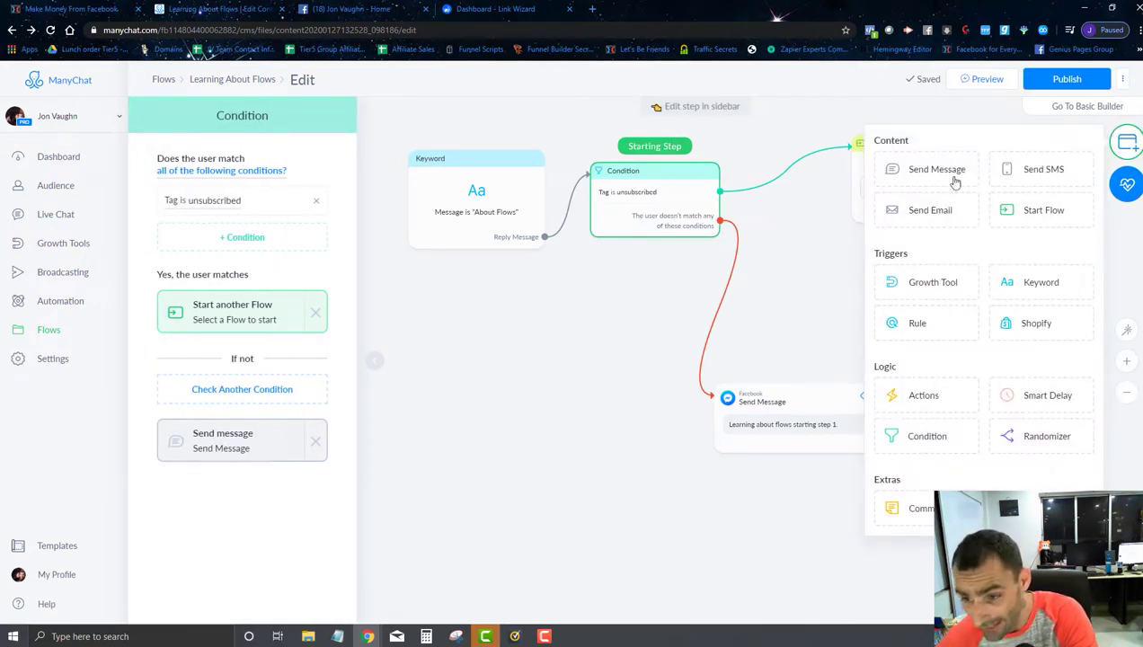
left_click(775, 409)
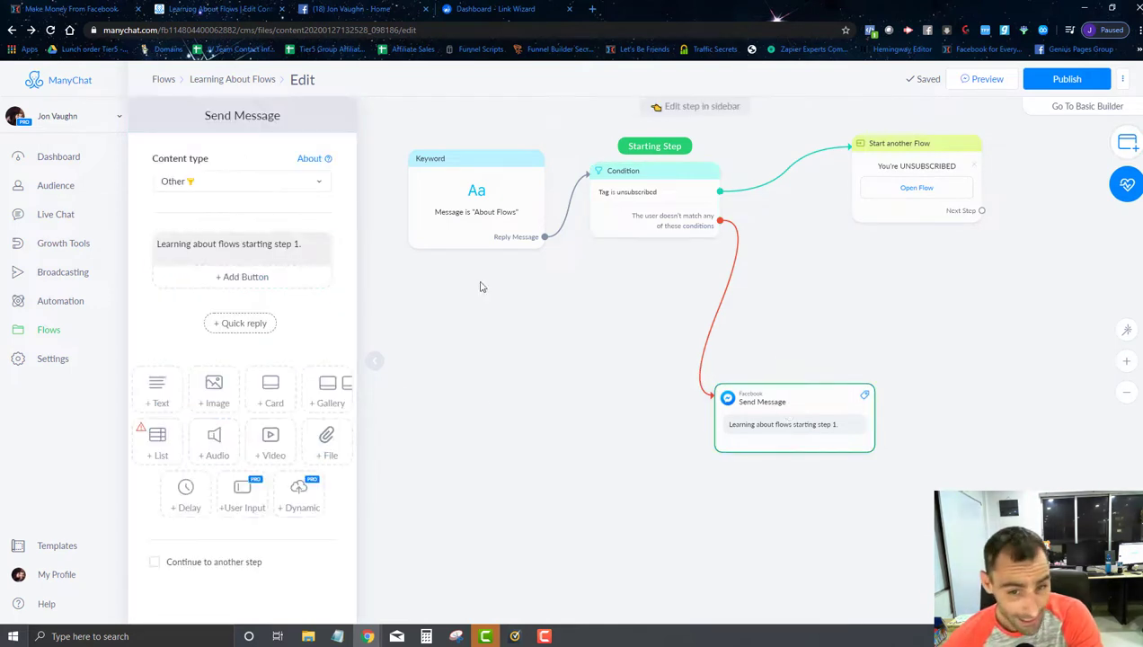
left_click(483, 406)
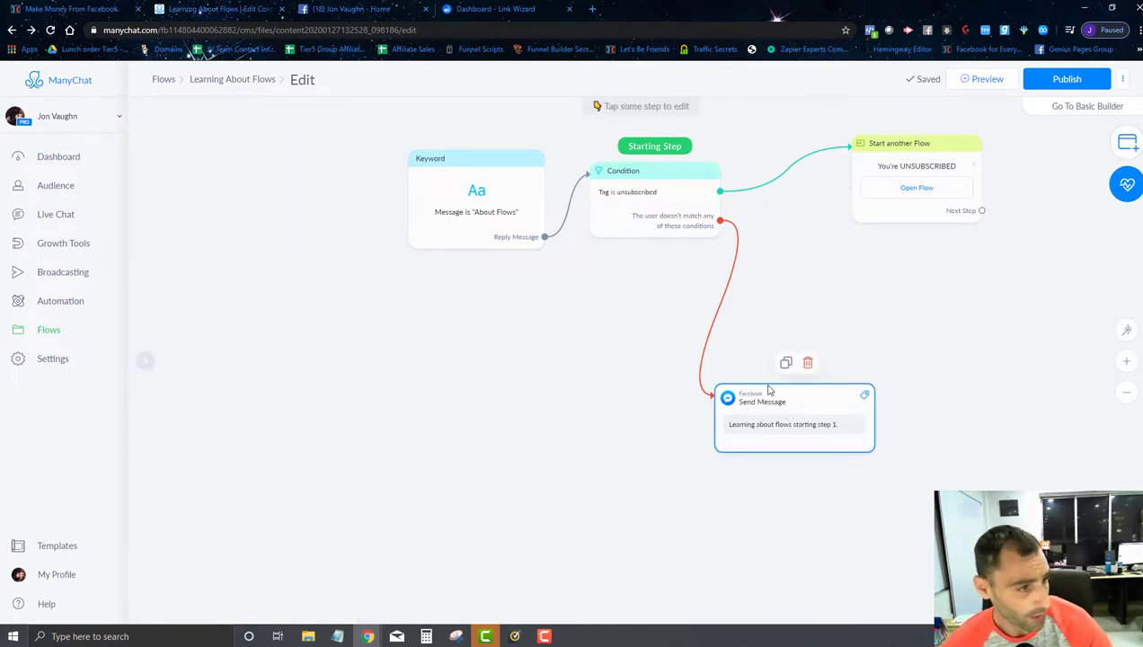
Step: Reposition the step 1 and step 2 message blocks below the Condition, and make step 1 continue to the step 2 message
left_click_drag(773, 418, 667, 375)
left_click_drag(1035, 511, 919, 490)
left_click(688, 410)
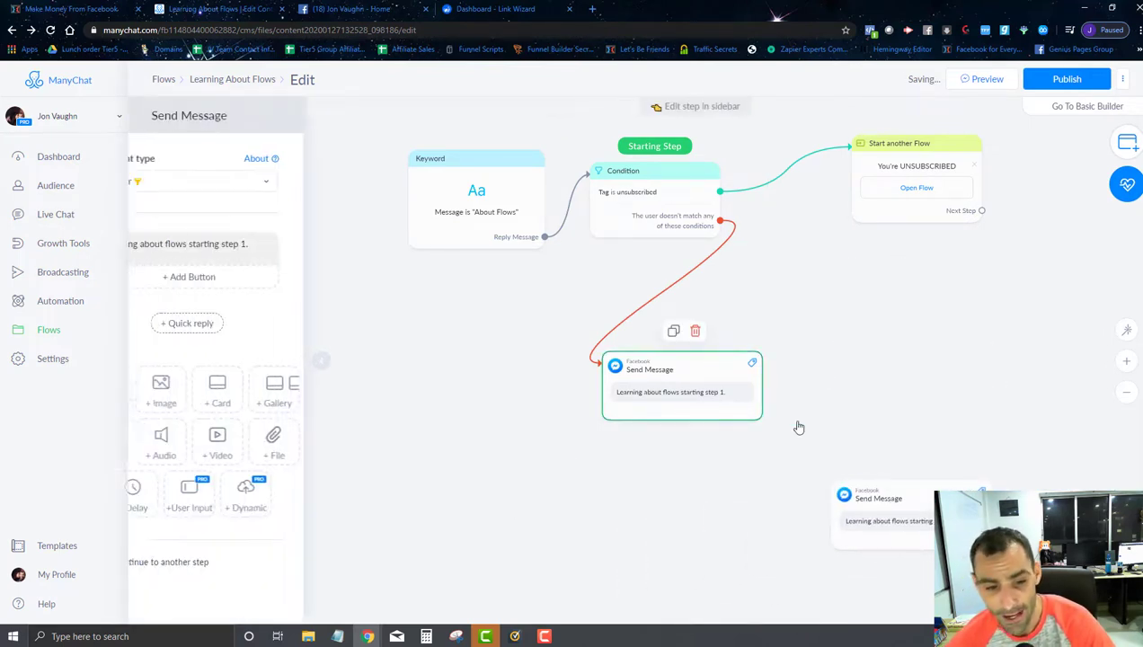
left_click(154, 562)
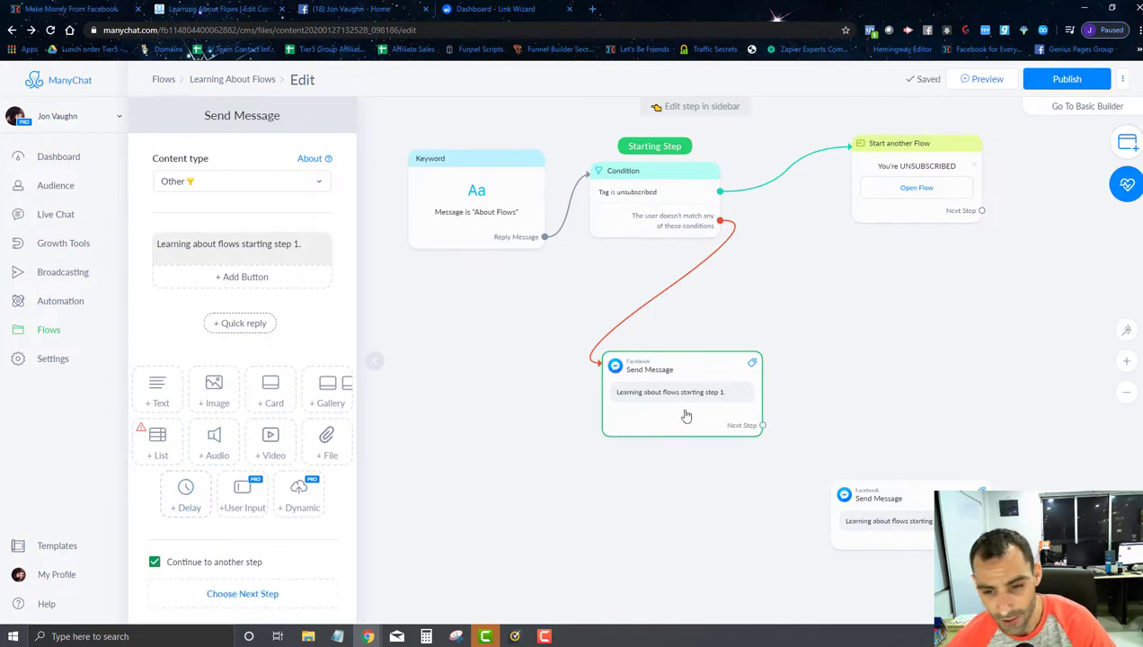
left_click_drag(762, 425, 936, 367)
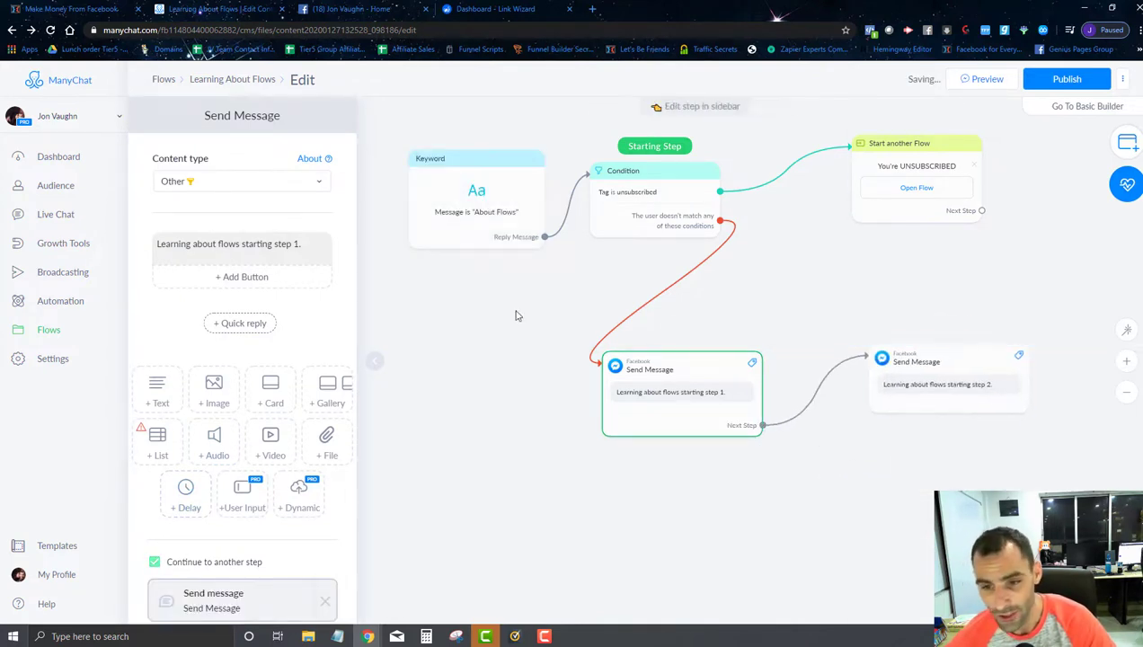
mouse_move(635, 326)
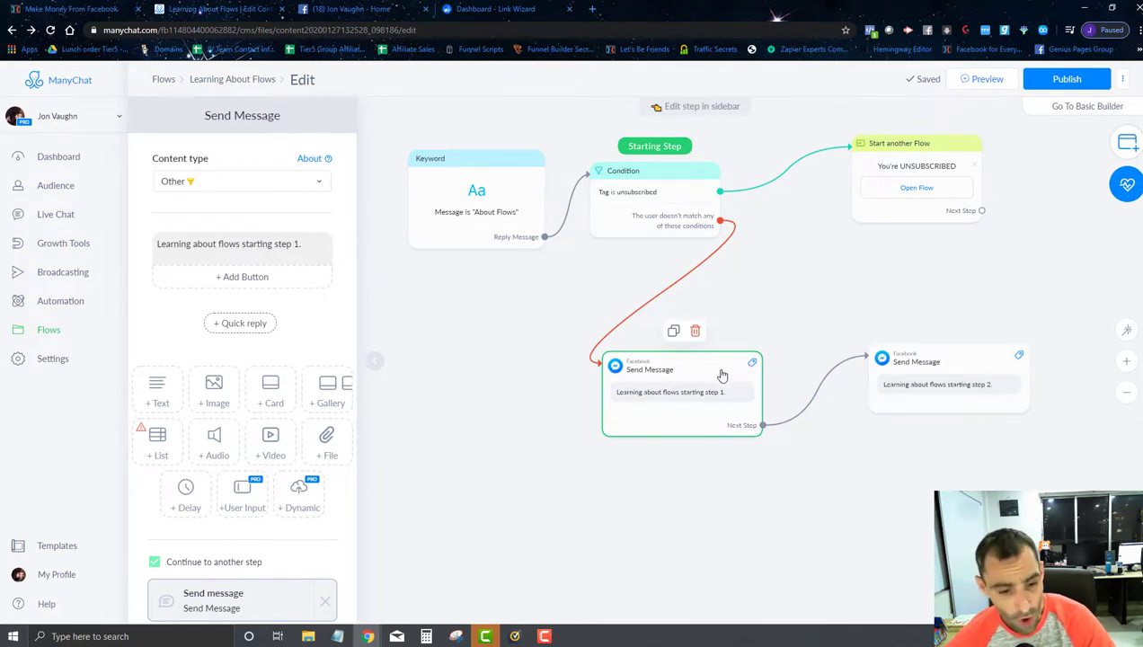
scroll(299, 376, "down", 1)
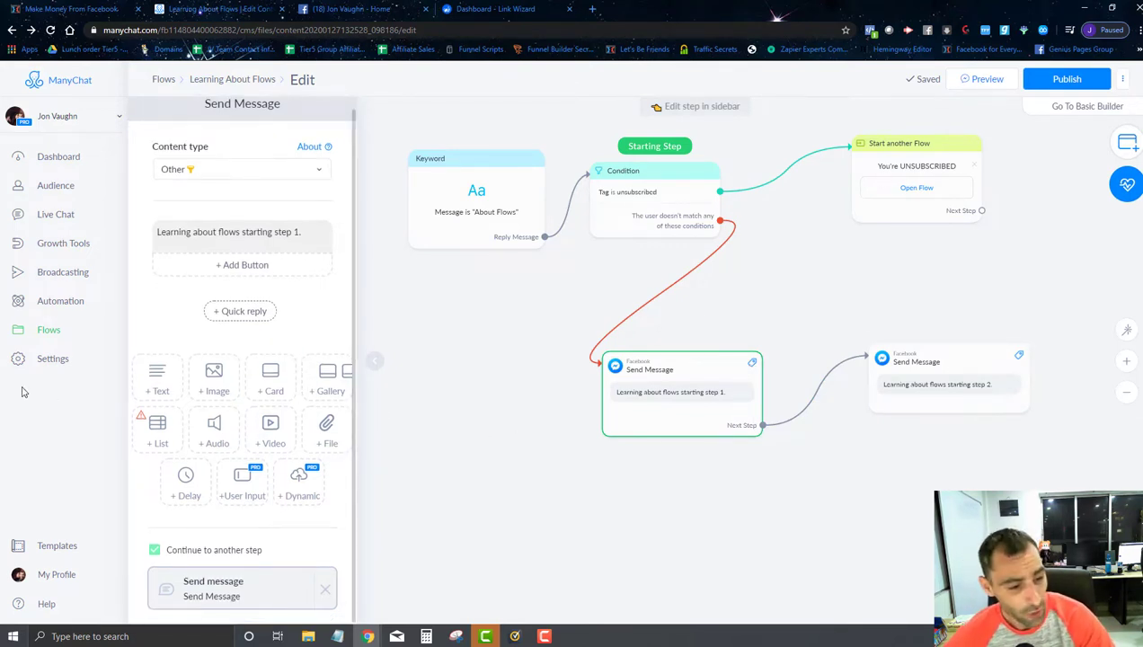